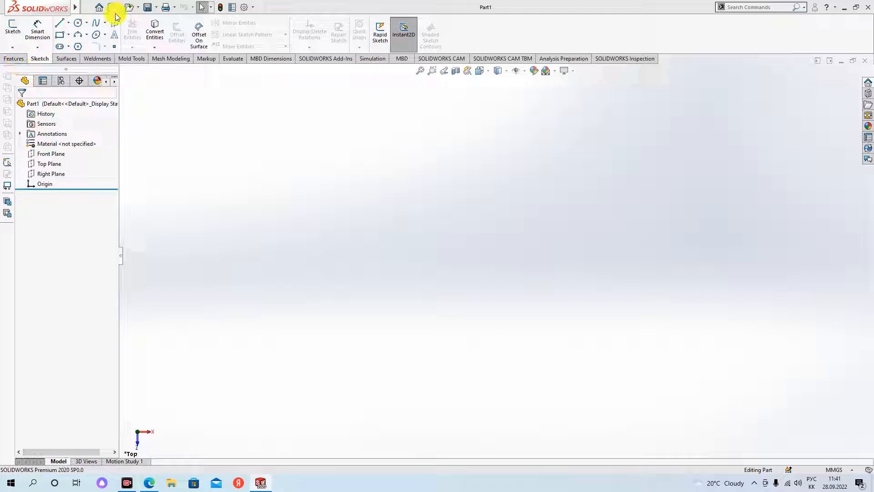
Step: Create a new part document
click(112, 8)
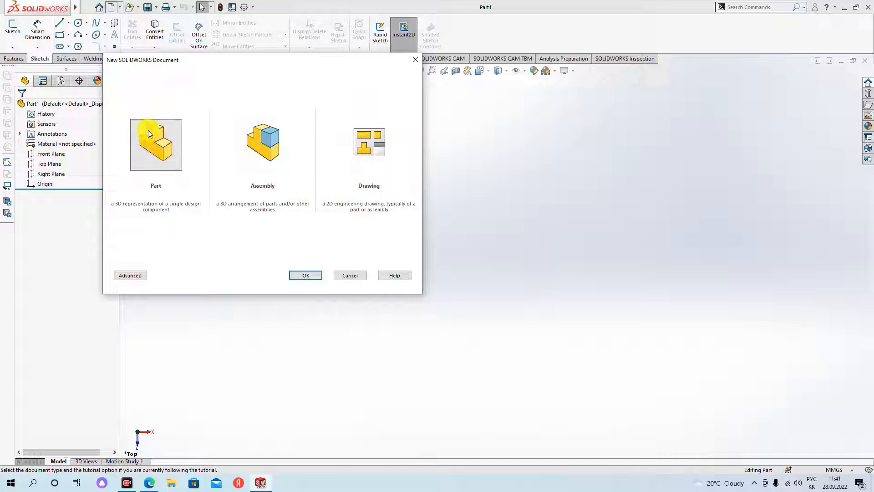
click(168, 180)
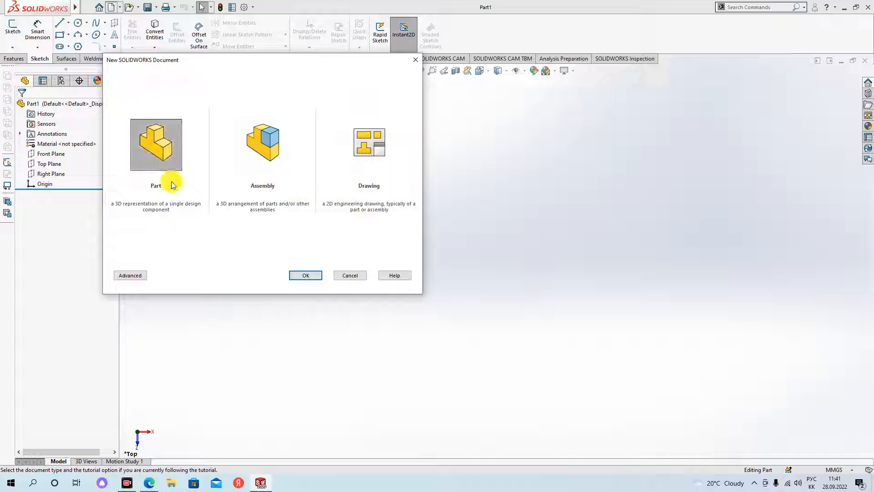
click(311, 276)
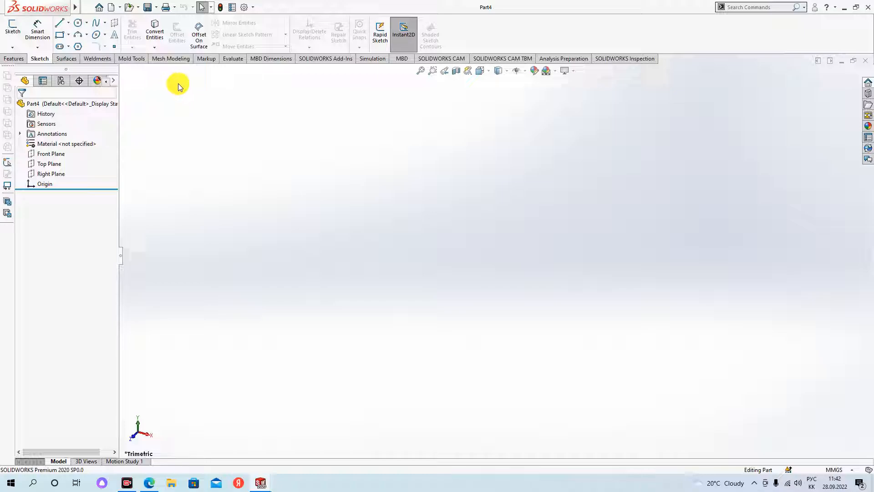
click(12, 60)
click(41, 60)
click(16, 60)
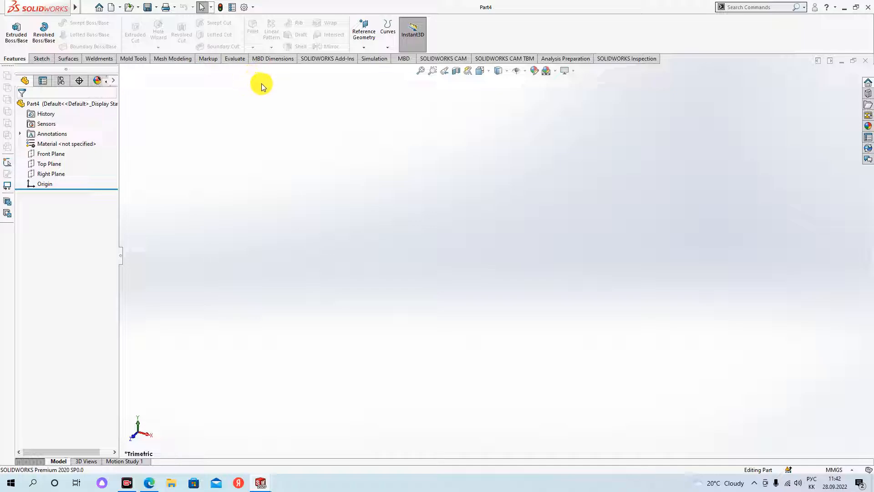
click(244, 8)
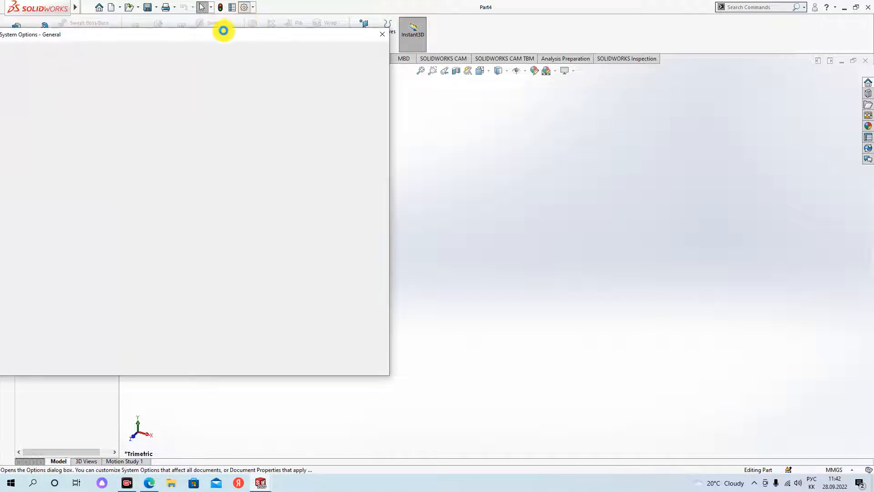
mouse_move(218, 35)
mouse_down()
mouse_move(303, 35)
mouse_move(296, 35)
mouse_up()
click(95, 68)
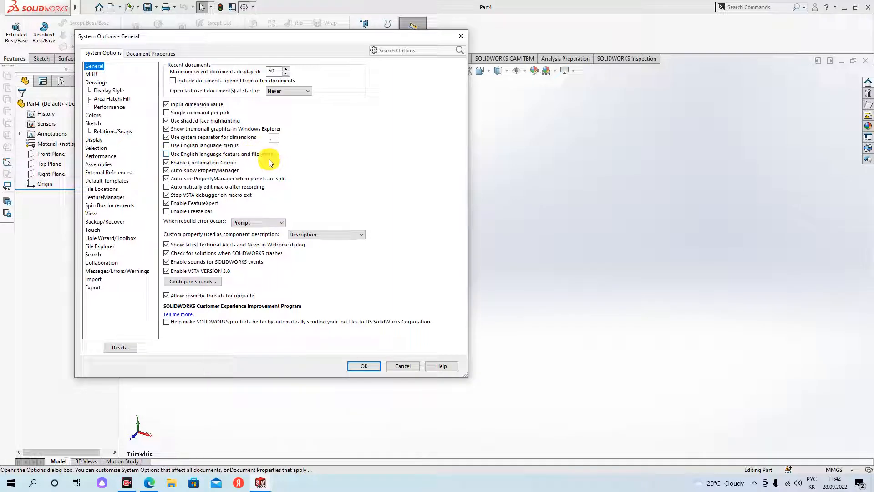
click(167, 146)
click(498, 244)
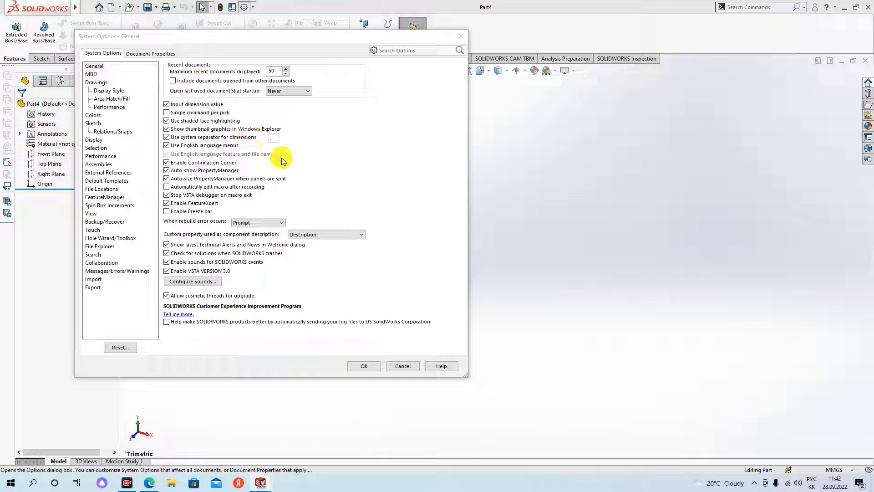
click(140, 55)
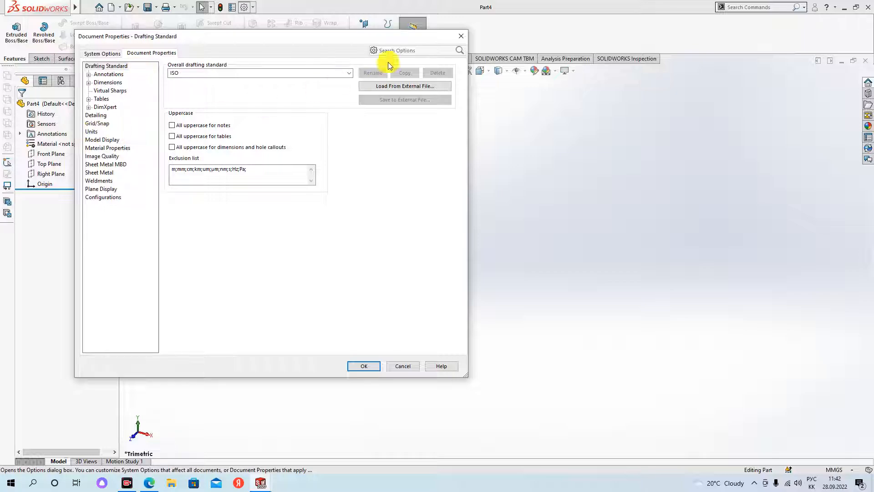
click(460, 36)
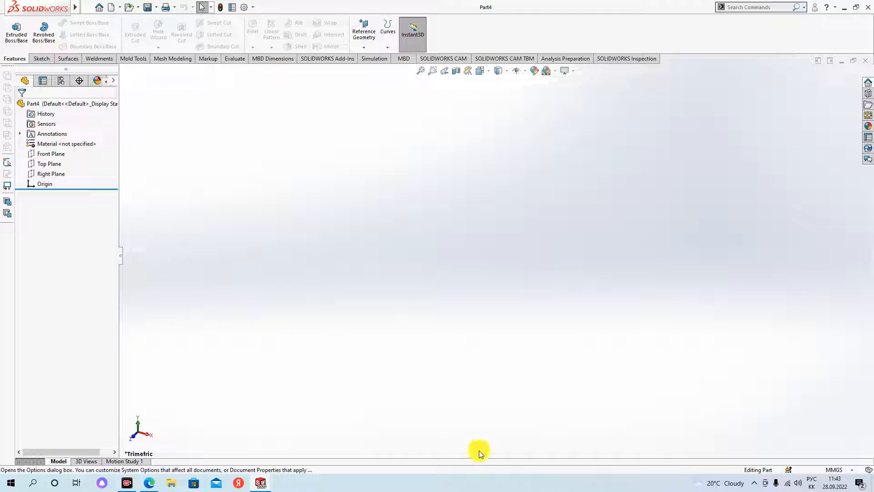
Step: Switch the document's unit system to CGS (centimeter, gram, second)
click(840, 471)
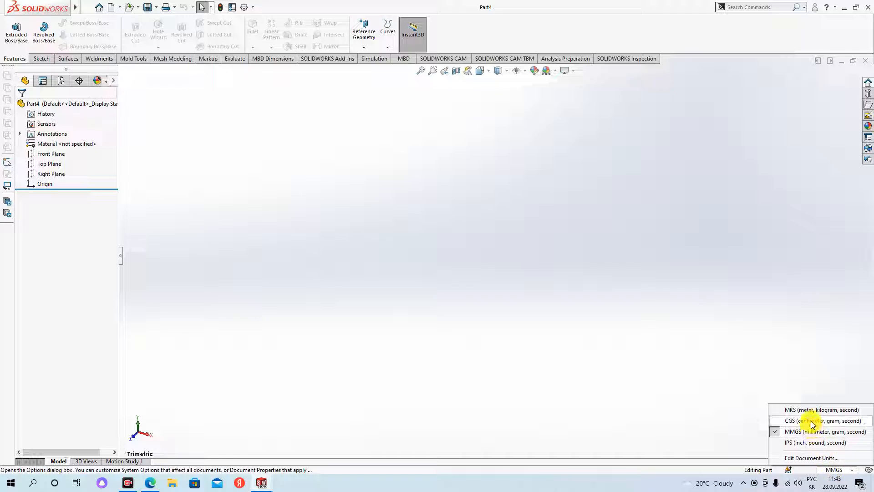
click(780, 420)
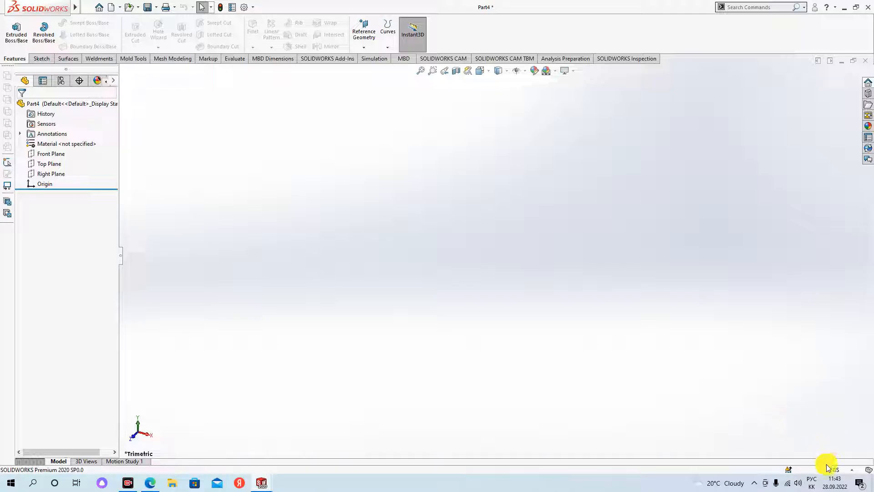
click(840, 473)
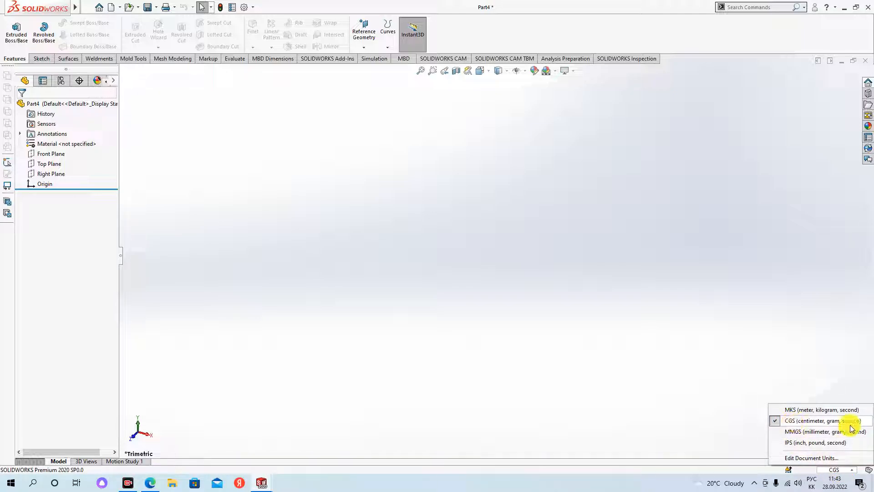
click(572, 362)
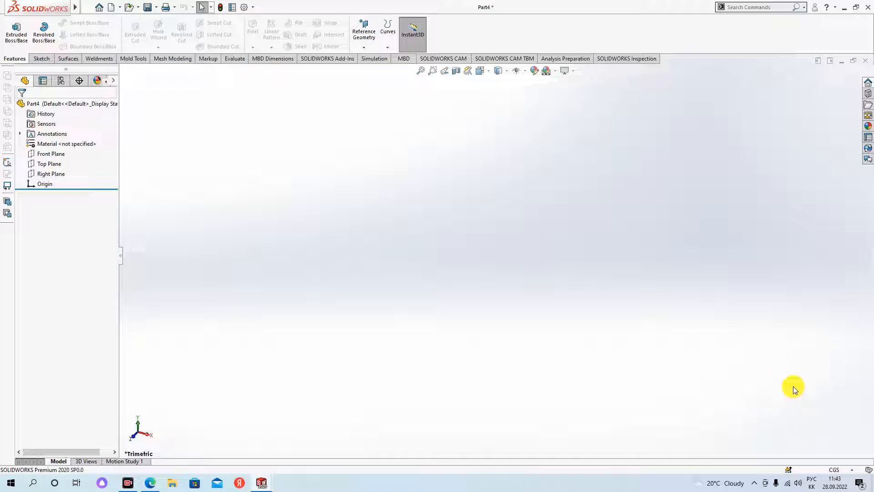
click(838, 469)
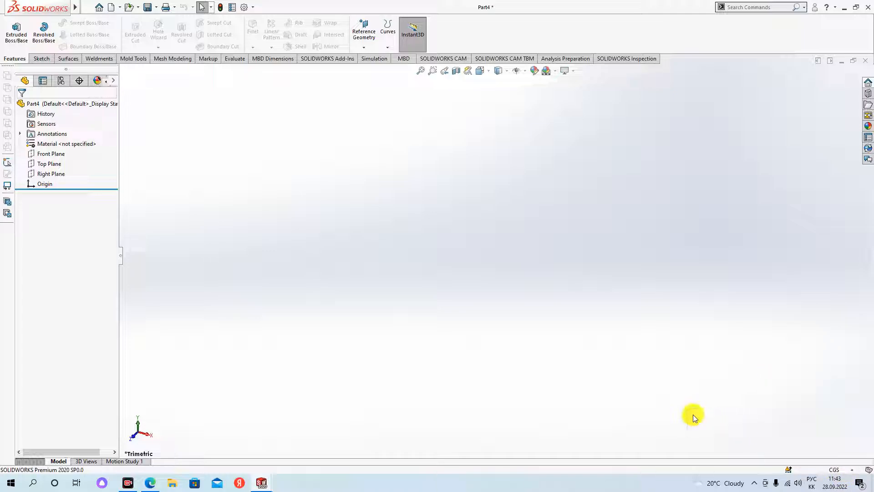
Step: Set the unit system to MMGS (millimeter, gram, second) in the document properties
click(243, 8)
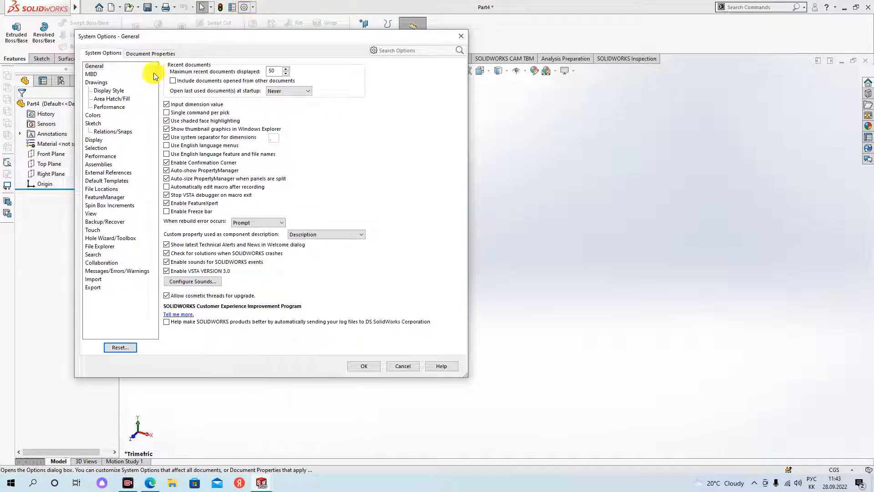
click(145, 54)
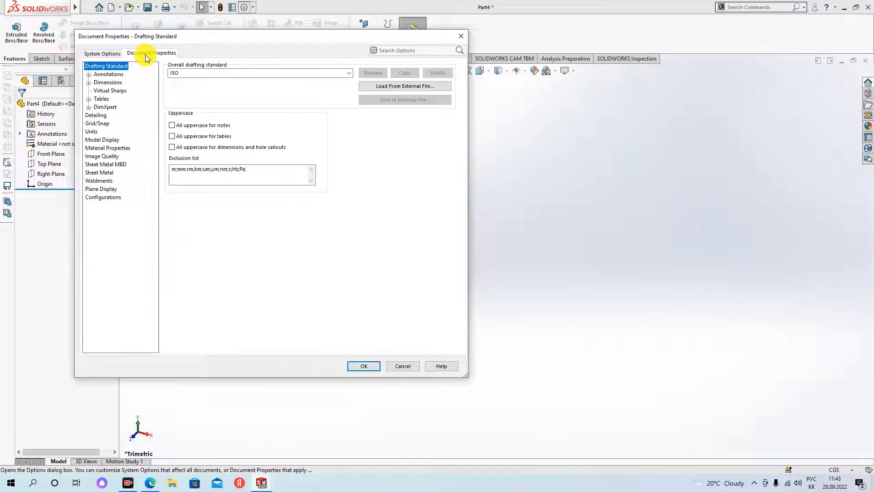
click(89, 132)
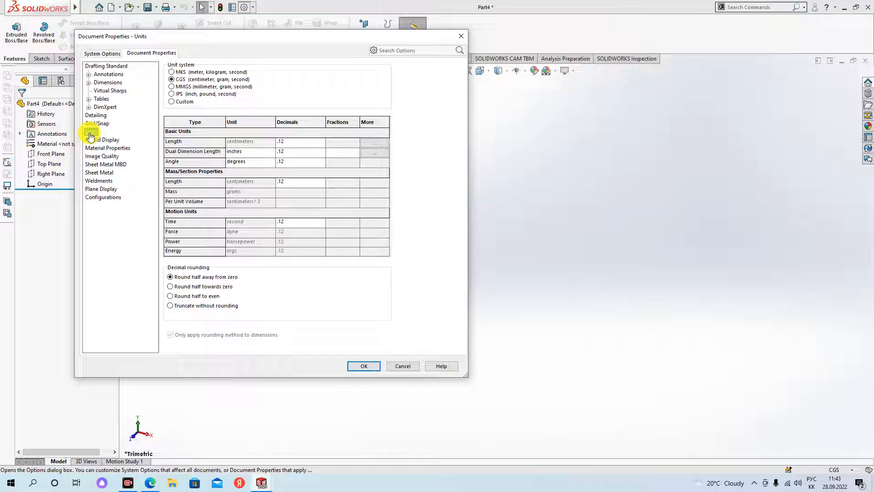
click(171, 87)
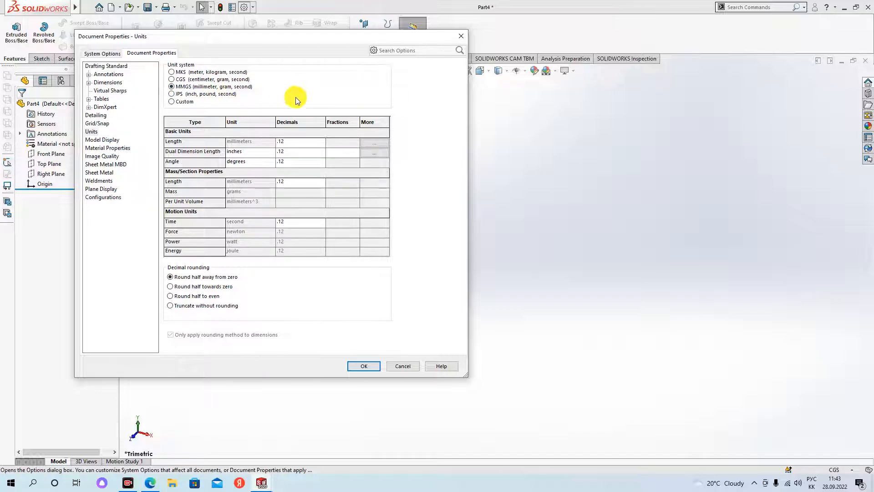
Step: Enter 20,01 as an example number in the options search and choose two decimals (.12) for the basic length unit
click(297, 145)
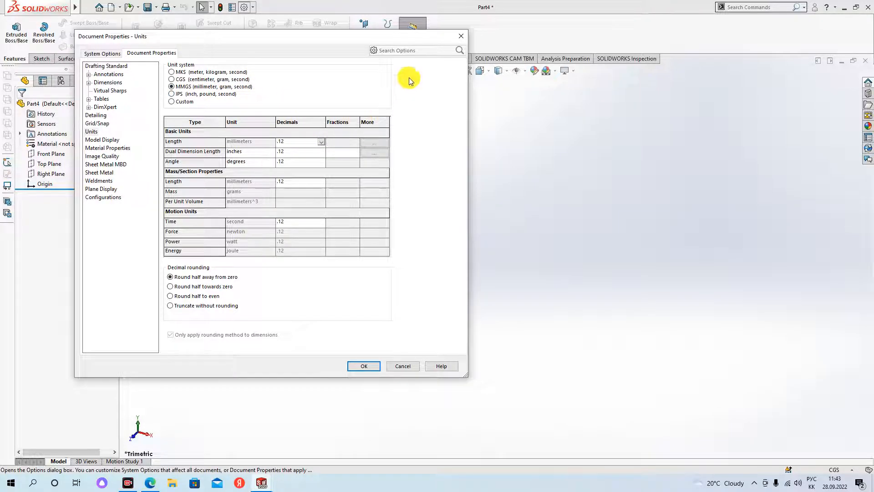
click(394, 51)
text(20)
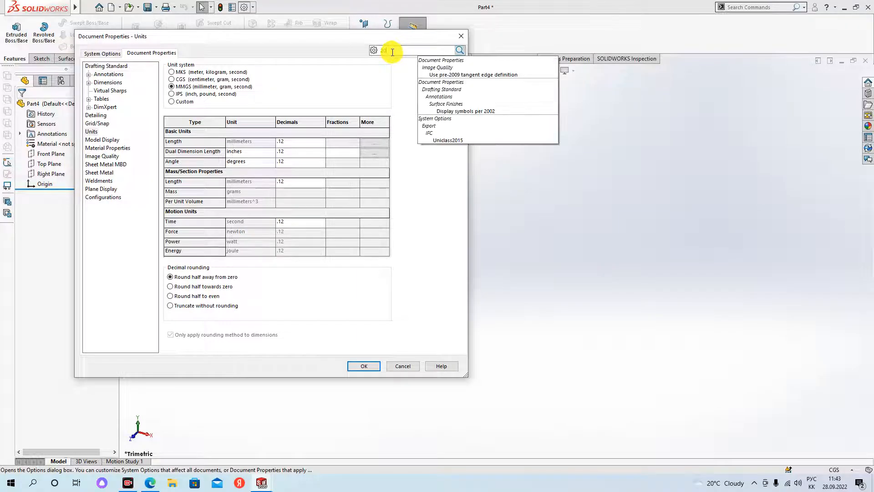
text(.01)
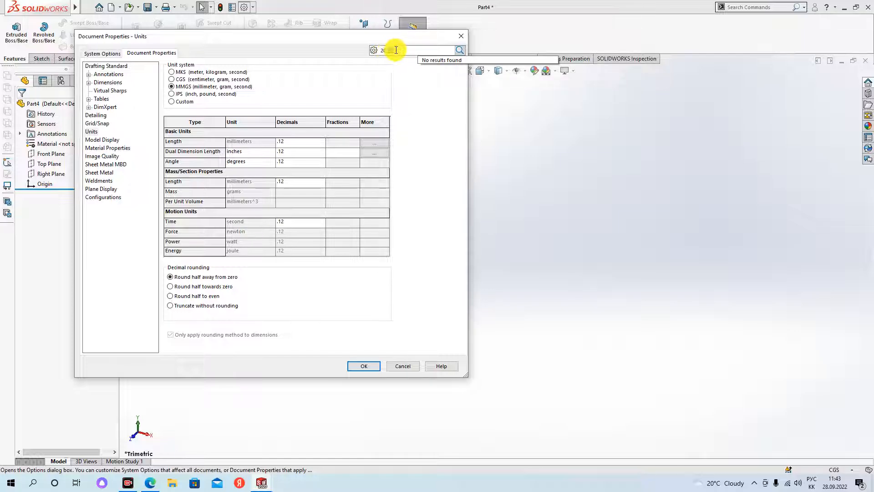
click(292, 147)
click(285, 150)
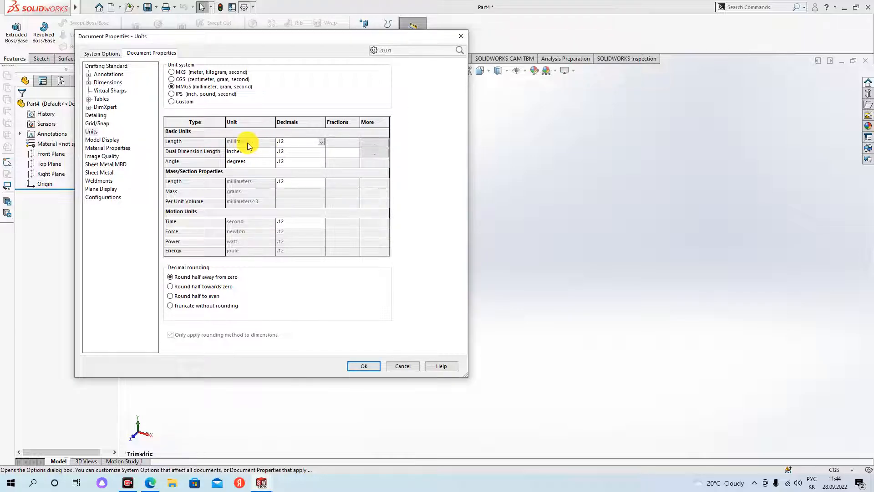
click(286, 144)
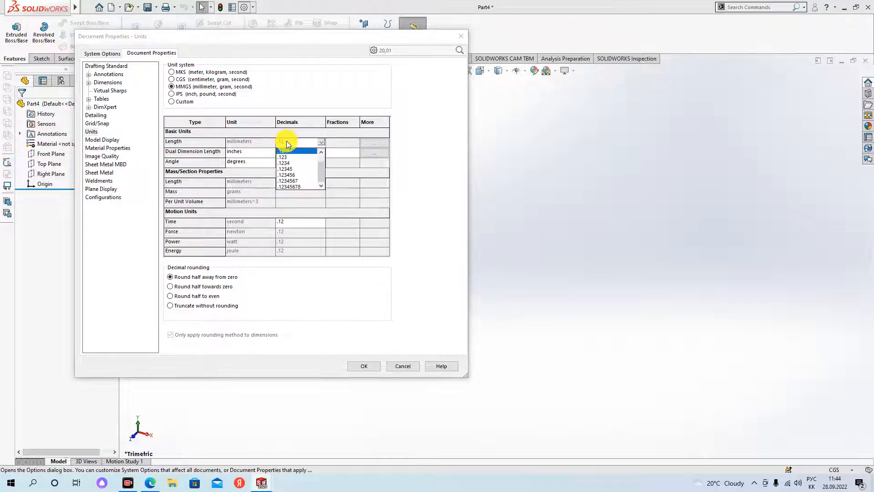
click(285, 151)
Step: Change the example number in the options search to 20,991 and set the basic length unit to three decimals (.123)
click(400, 51)
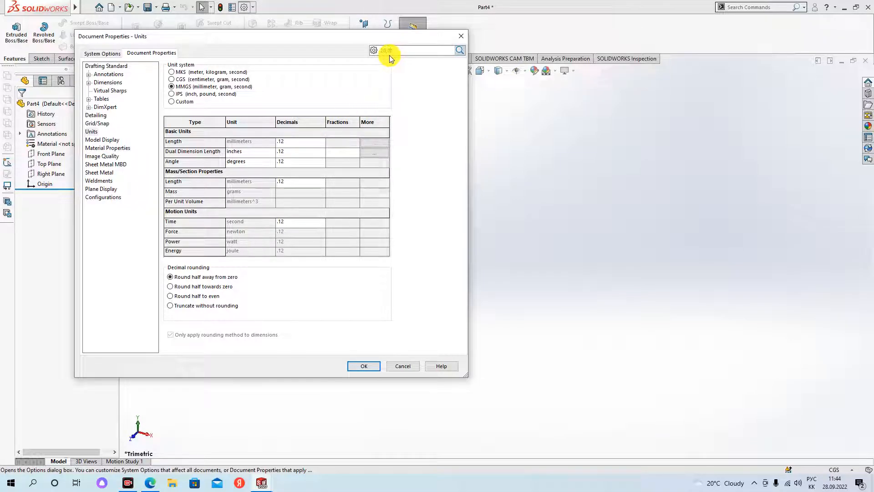
key(BackSpace)
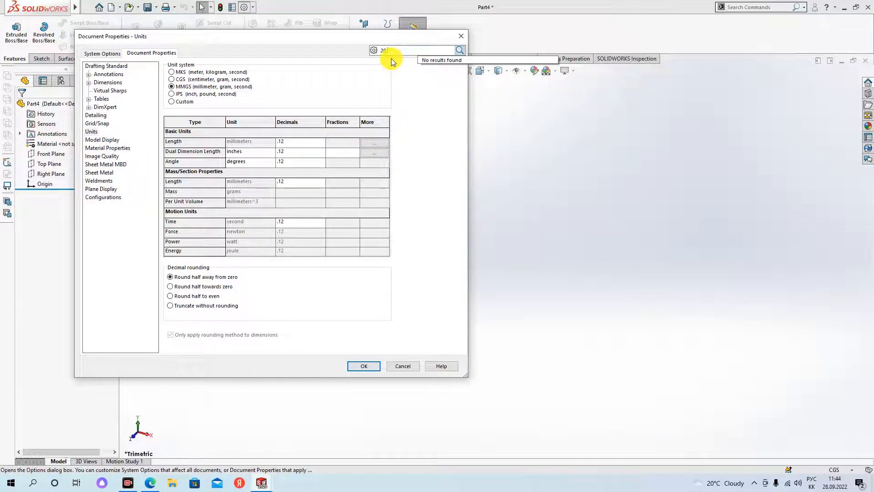
text(1)
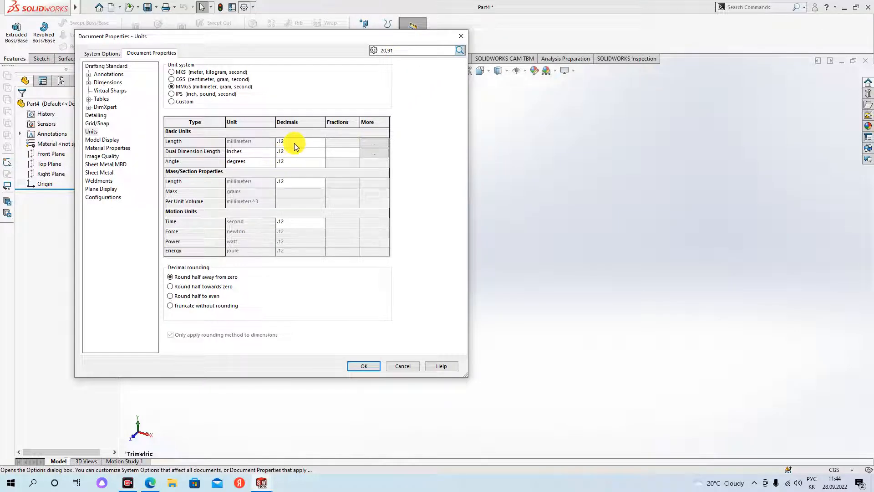
click(395, 50)
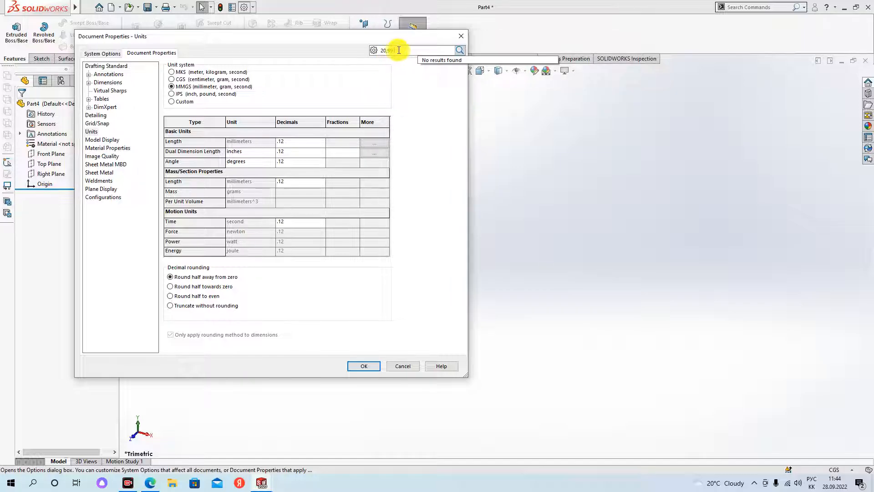
double_click(382, 51)
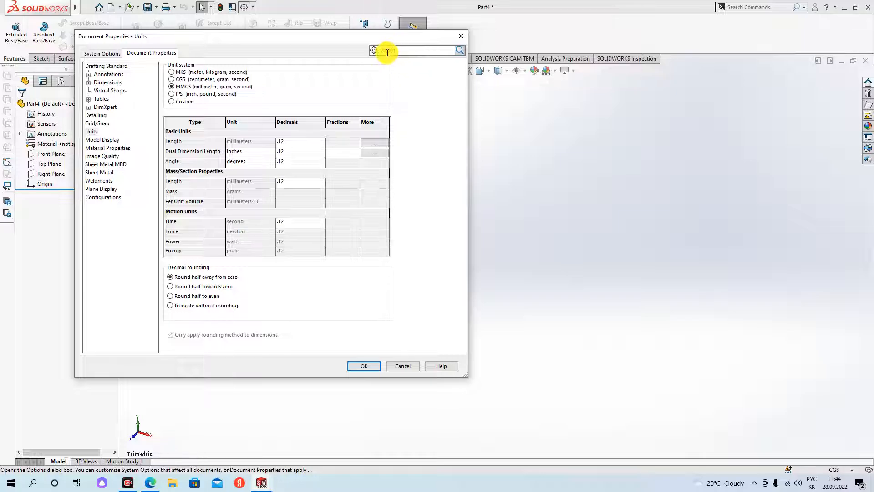
click(293, 142)
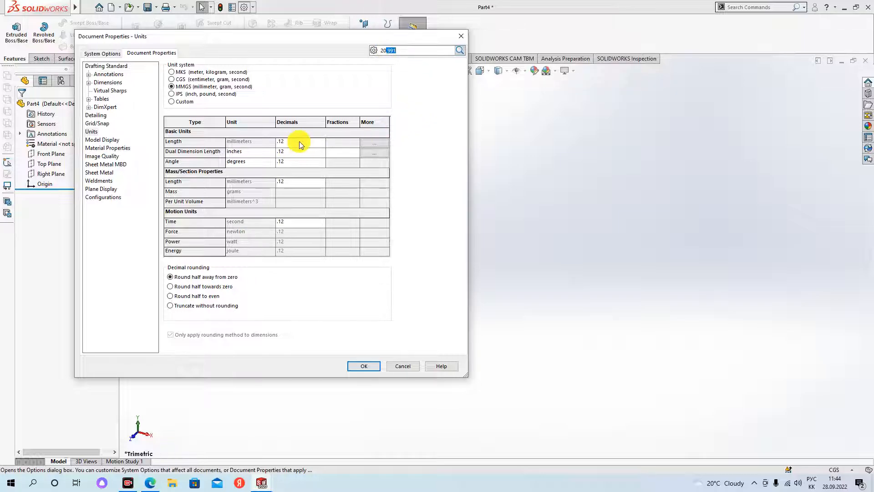
click(296, 142)
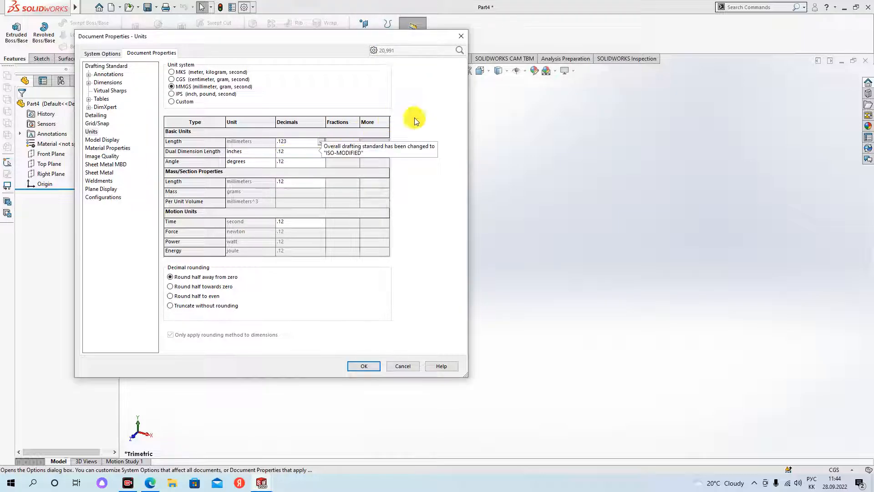
Step: Change the example number in the options search to 20,9981 and set the basic length unit to four decimals (.1234)
drag(387, 50, 400, 50)
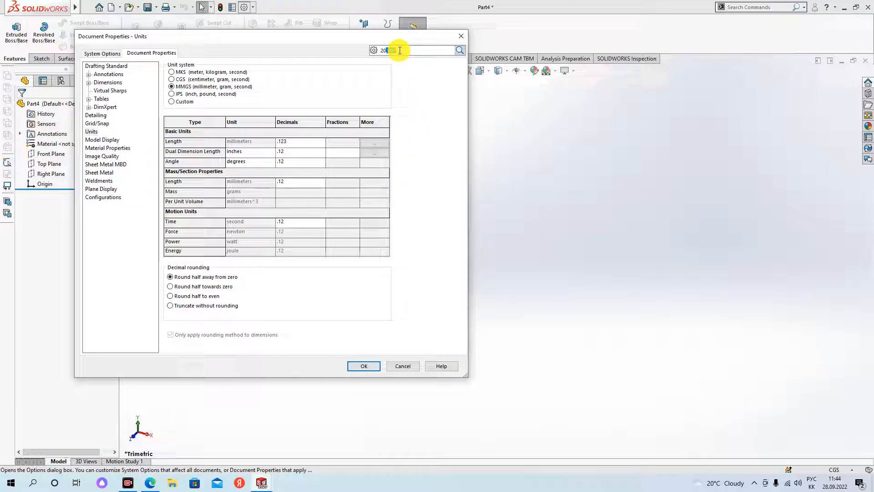
key(BackSpace)
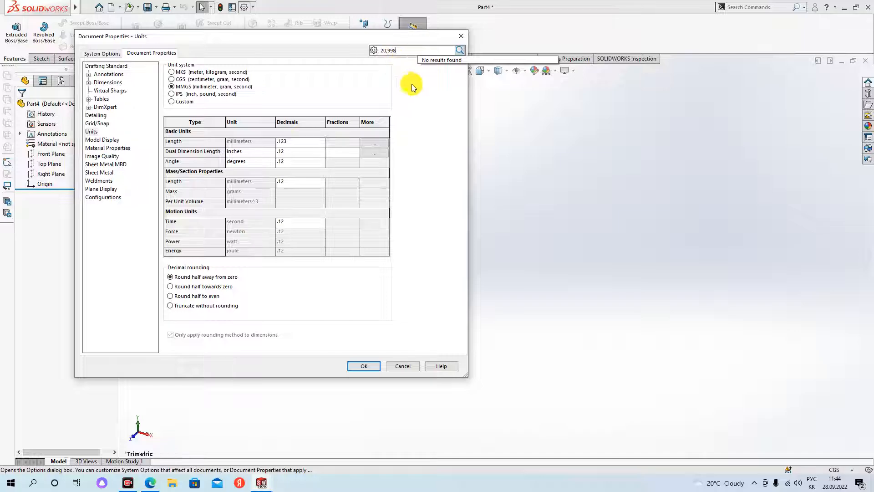
drag(402, 51, 389, 51)
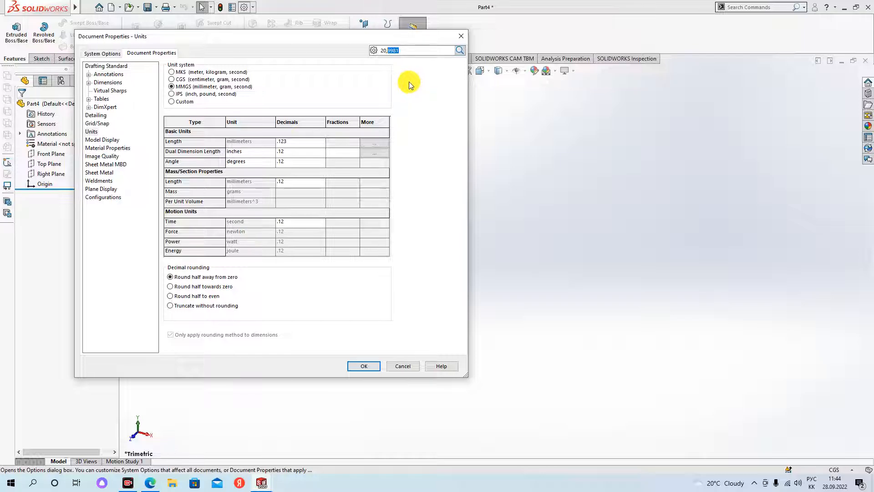
click(302, 142)
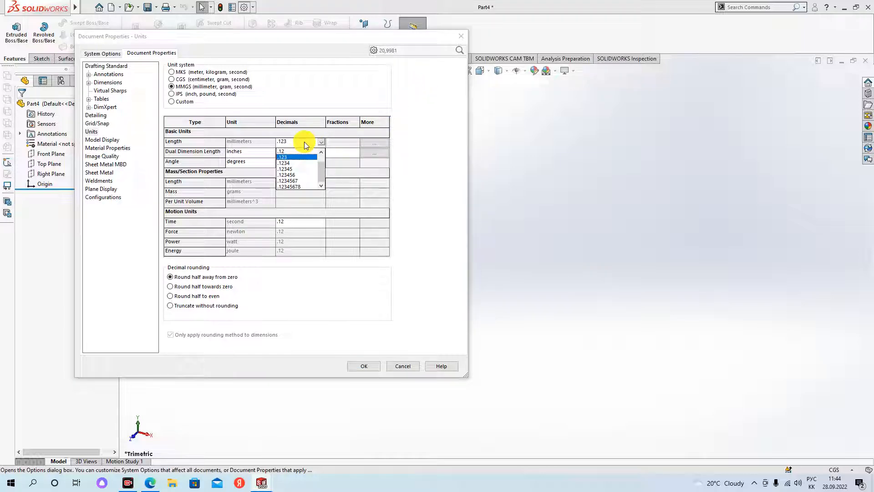
click(288, 162)
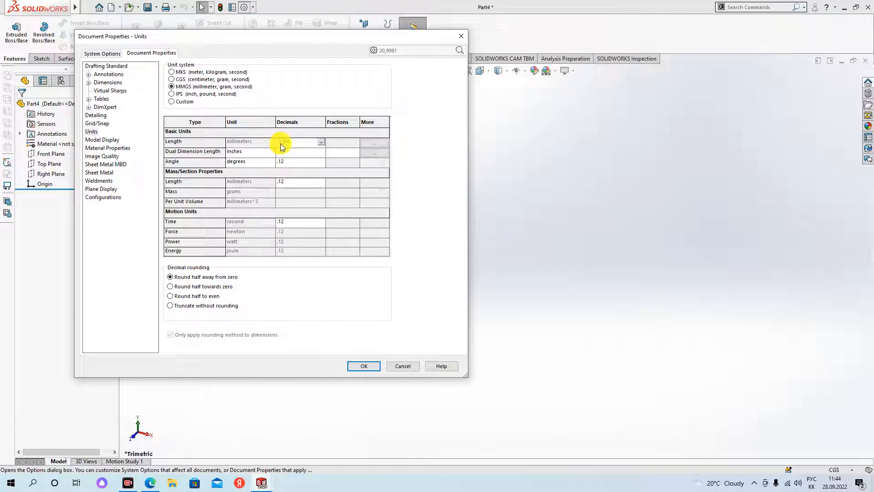
Step: Replace the example number in the options search with 5,986
double_click(399, 50)
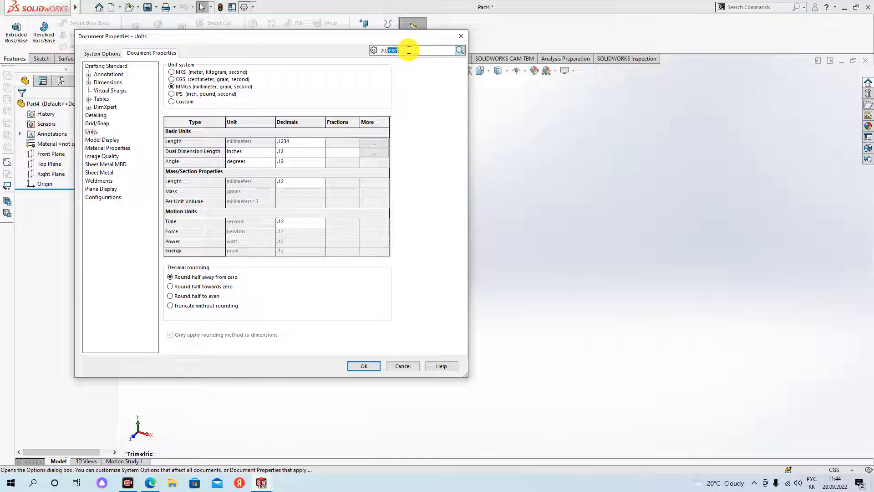
key(BackSpace)
key(BackSpace)
key(BackSpace)
key(BackSpace)
text(5,)
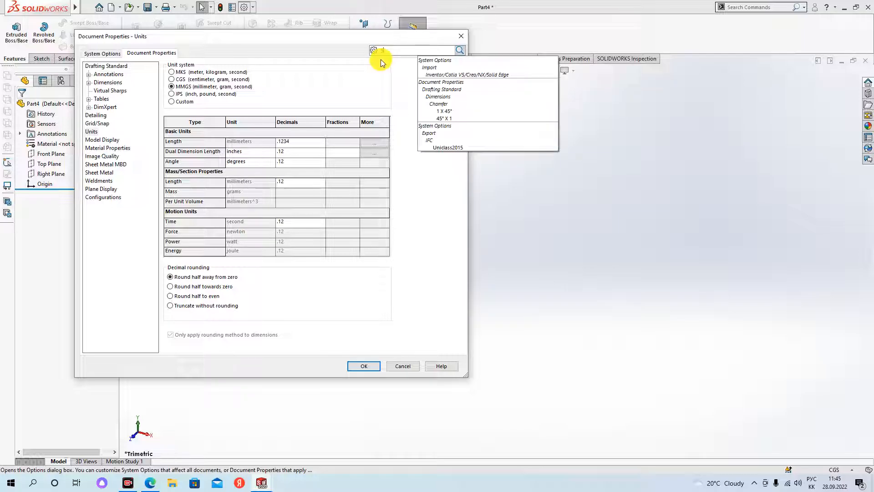
text(9)
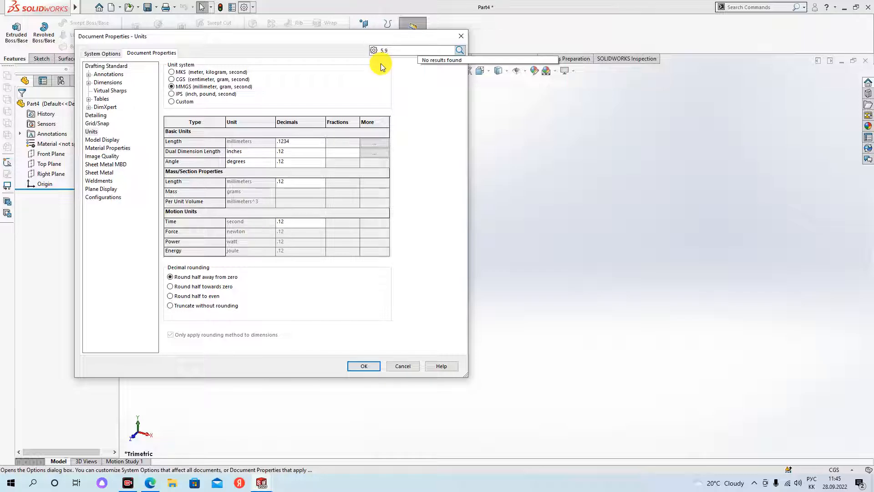
text(8)
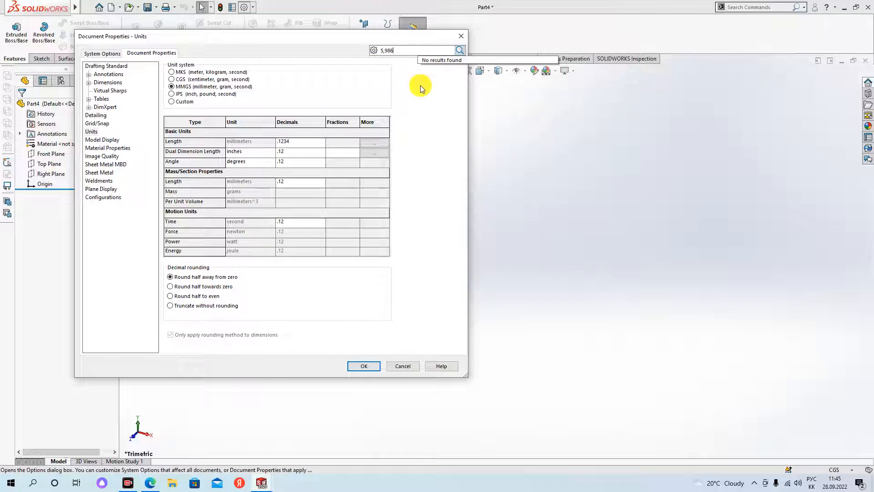
text(6)
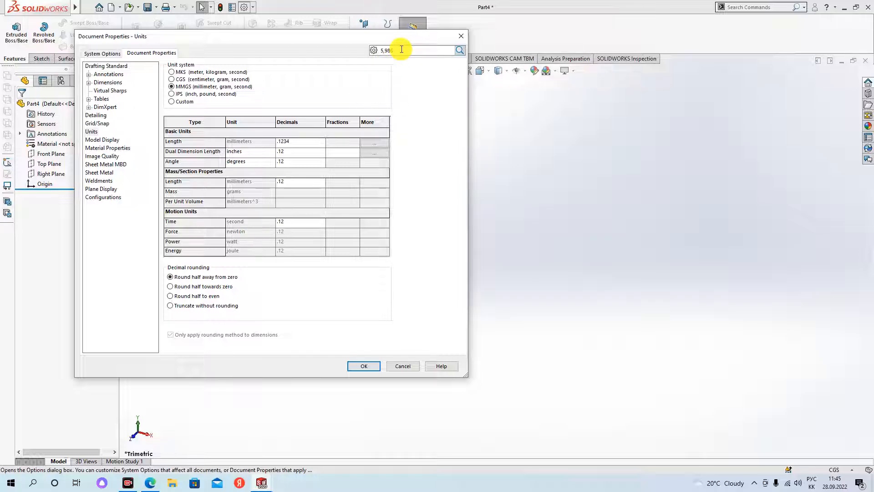
Step: Set the basic length unit to three decimals (.123), followed by two decimals (.12)
click(311, 141)
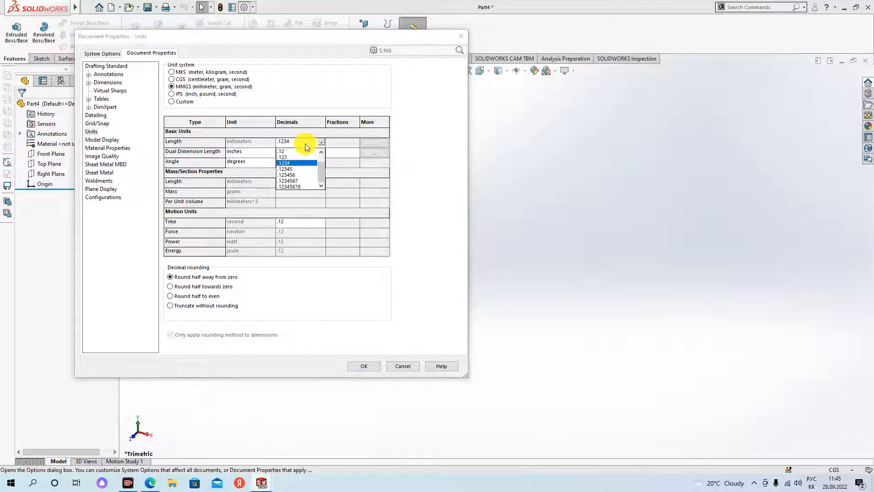
click(282, 158)
click(284, 143)
click(285, 151)
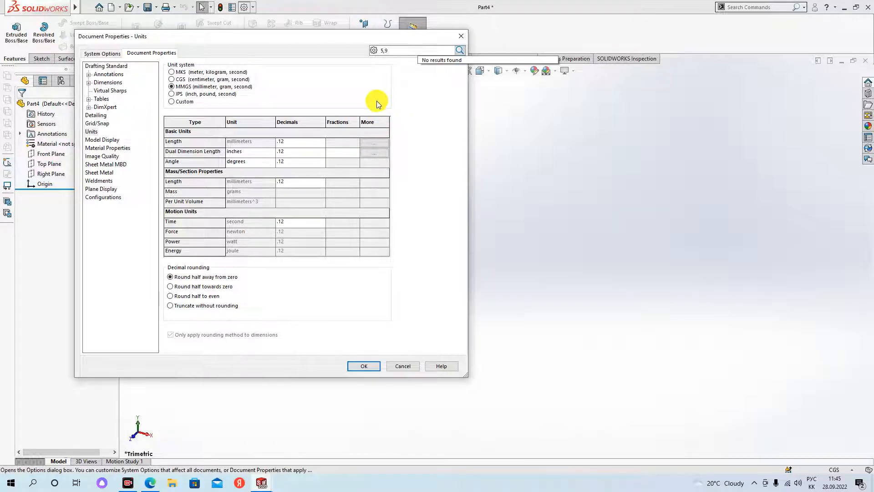
Step: Change the example number in the options search to 5,997 and view the decimal choices for the basic length unit
text(99)
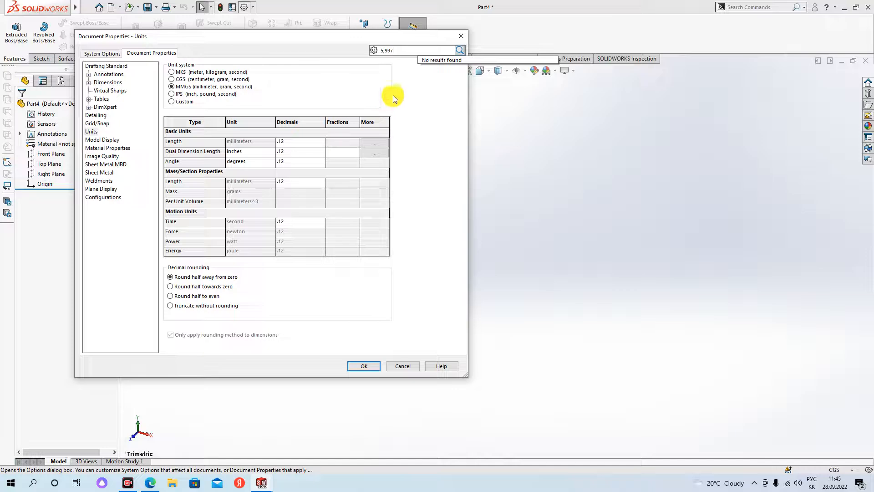
text(7)
click(285, 145)
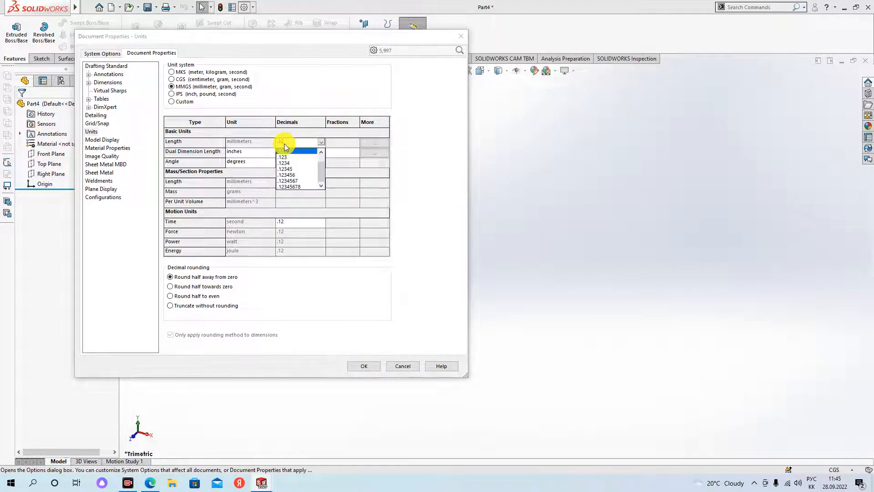
click(323, 142)
Step: Replace the example number in the options search with 6,001 and shorten it to 6,01
click(409, 51)
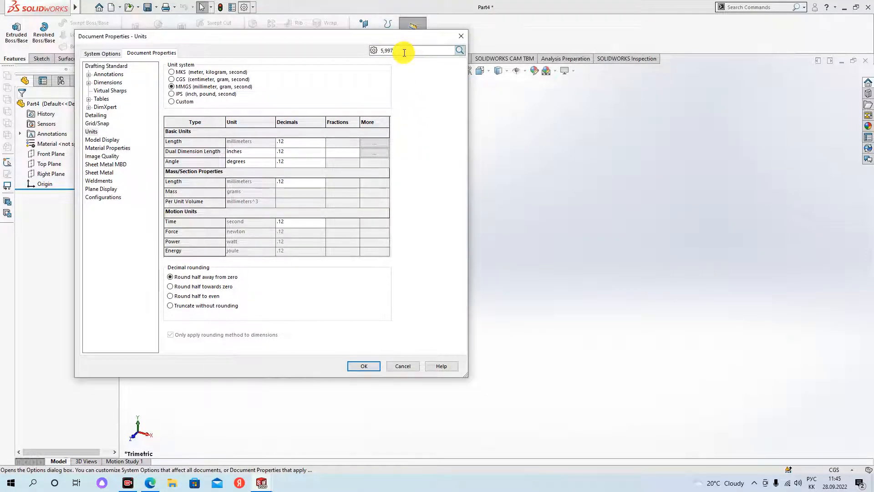
key(BackSpace)
key(BackSpace)
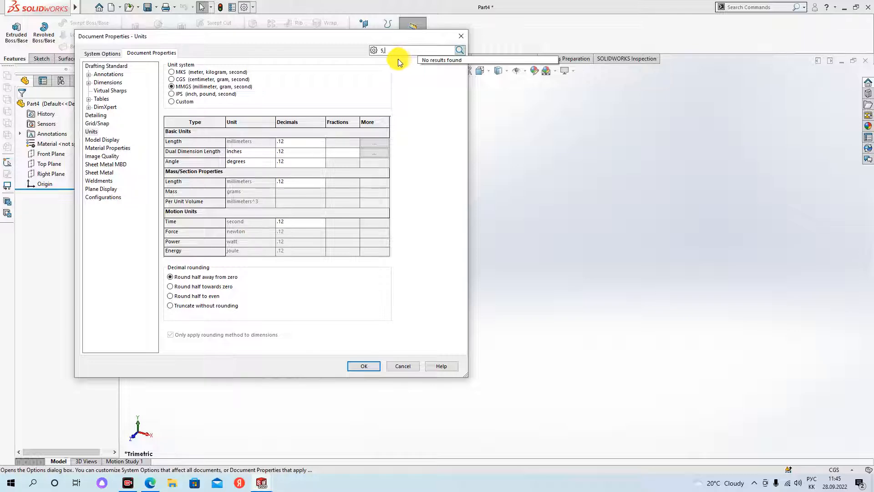
key(BackSpace)
key(BackSpace)
text(6)
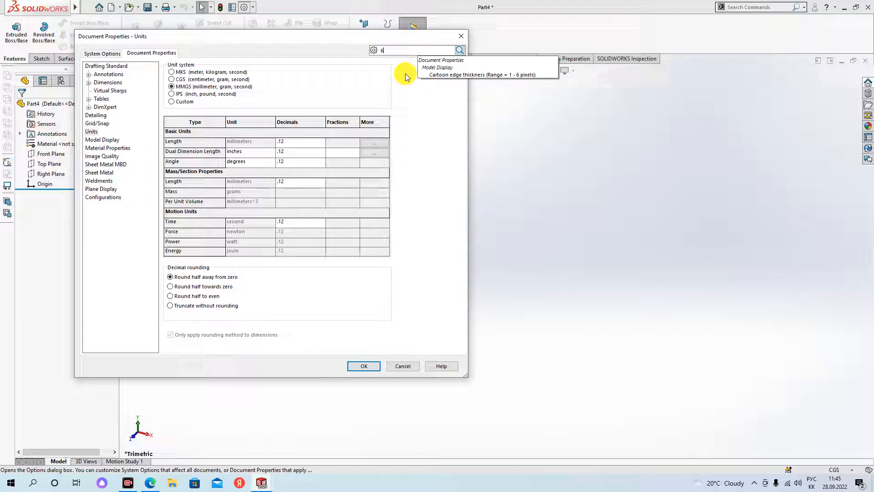
text(,001)
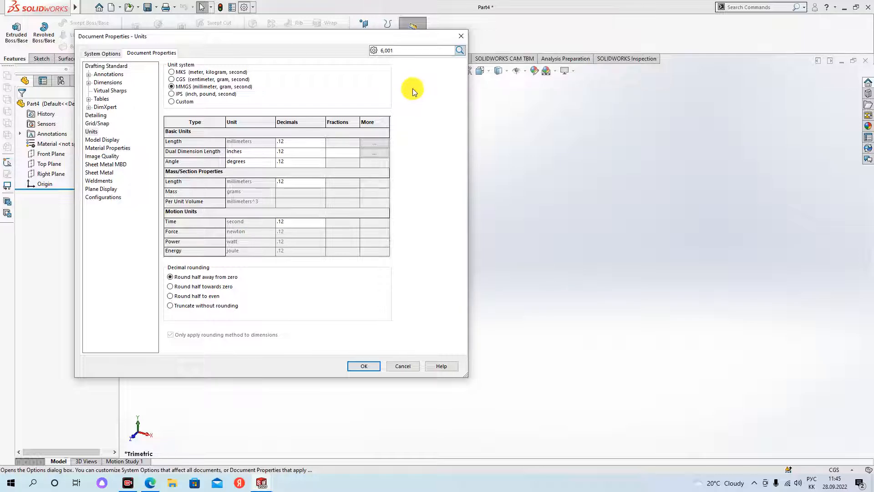
key(BackSpace)
key(BackSpace)
text(1)
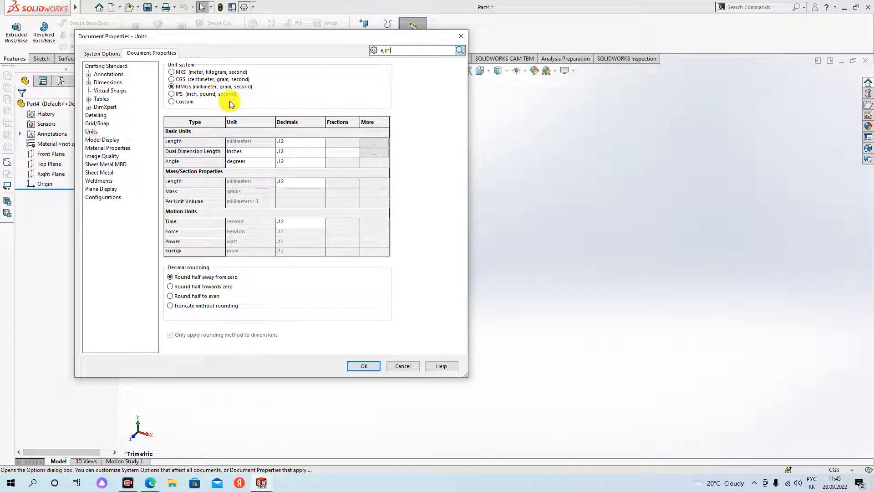
Step: Try the IPS, Custom, MKS and CGS unit systems in turn and glance at the general system options
click(172, 94)
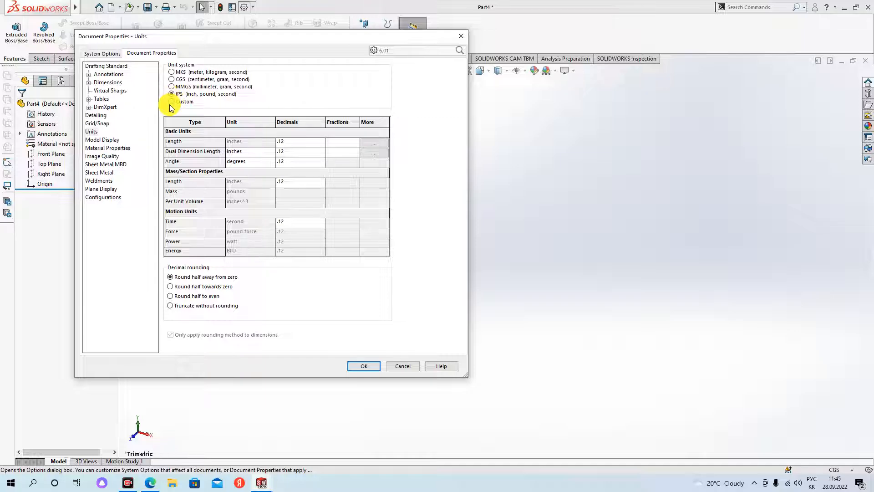
click(171, 102)
click(172, 73)
click(171, 80)
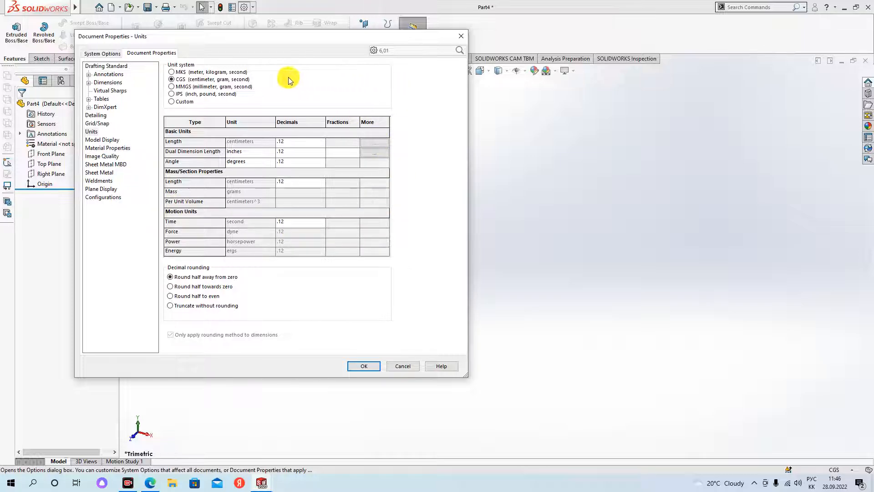
click(102, 53)
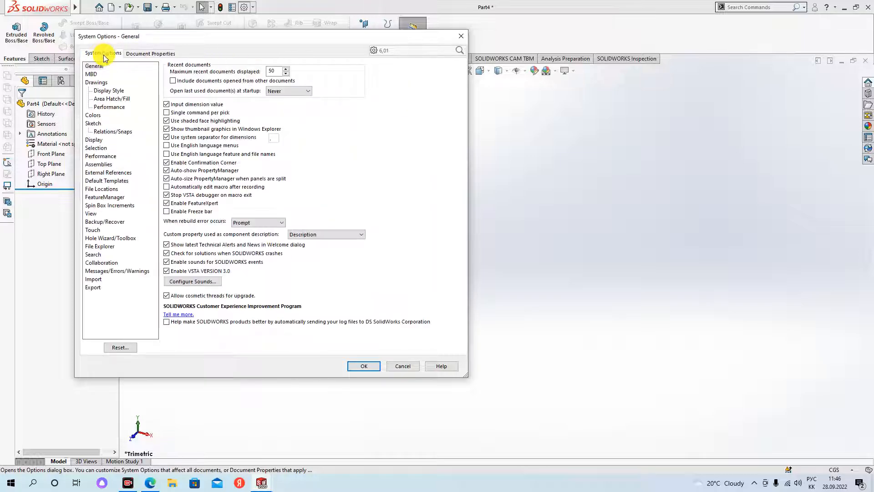
click(143, 53)
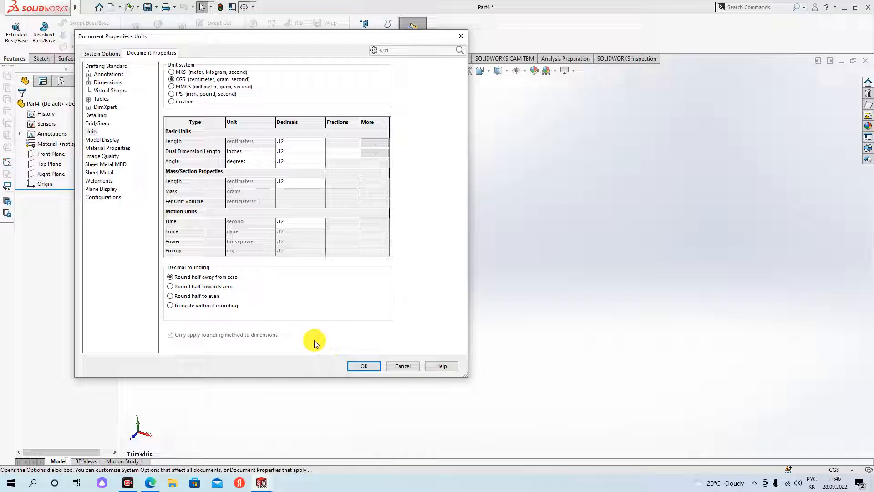
Step: Select the MMGS unit system, compare the system and document options, and close the dialog without applying changes
click(172, 86)
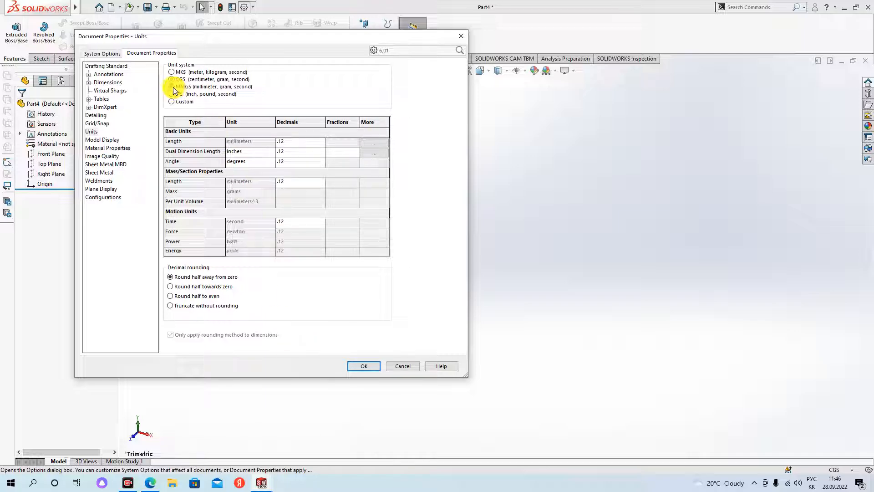
click(102, 53)
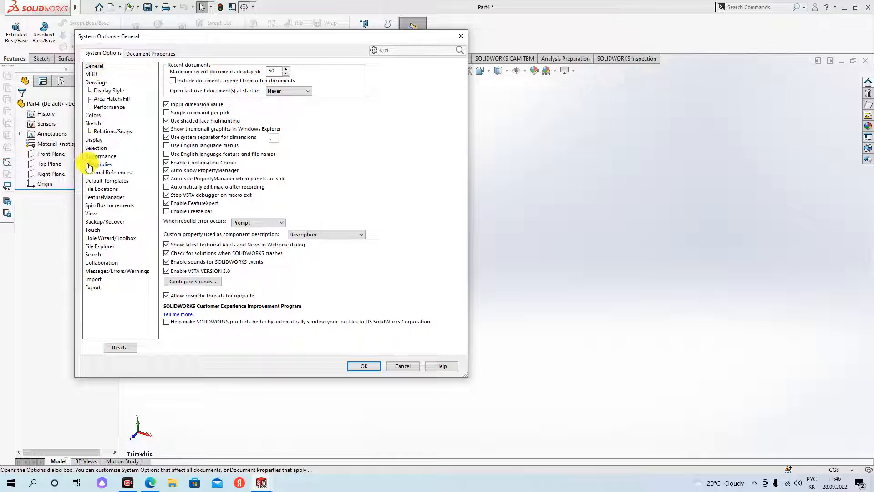
click(147, 55)
click(102, 53)
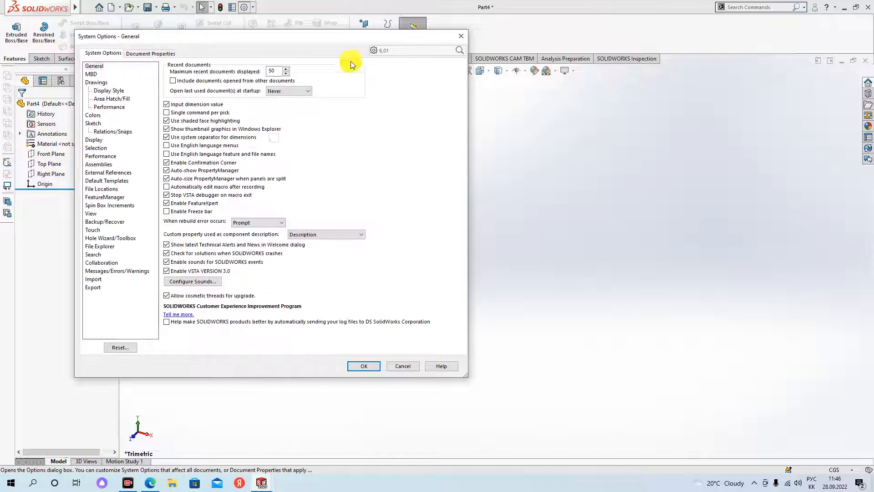
click(464, 37)
Step: Start a sketch on the Top Plane and draw a circle centred on the origin with a radius of about 7.46 cm
click(48, 163)
click(68, 152)
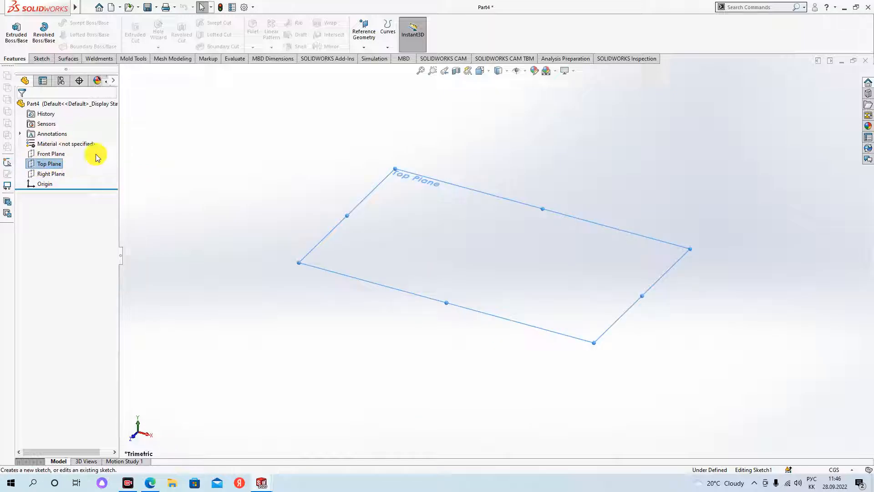
click(78, 22)
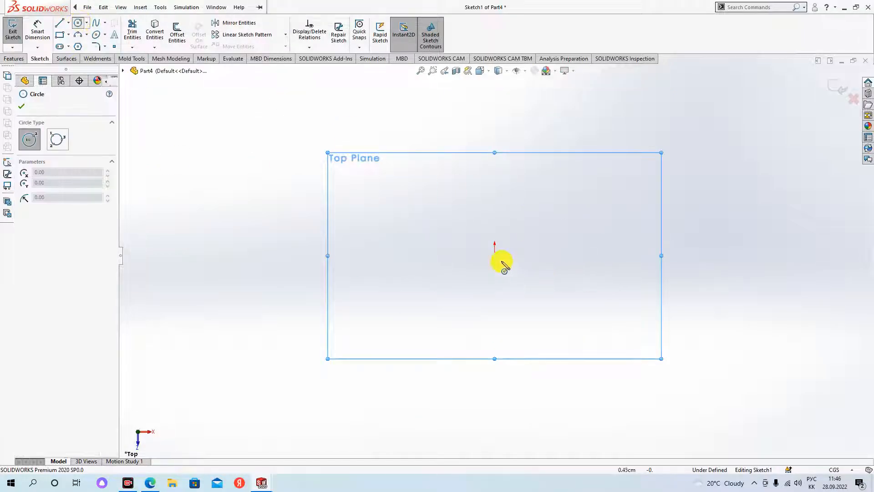
click(494, 255)
click(388, 160)
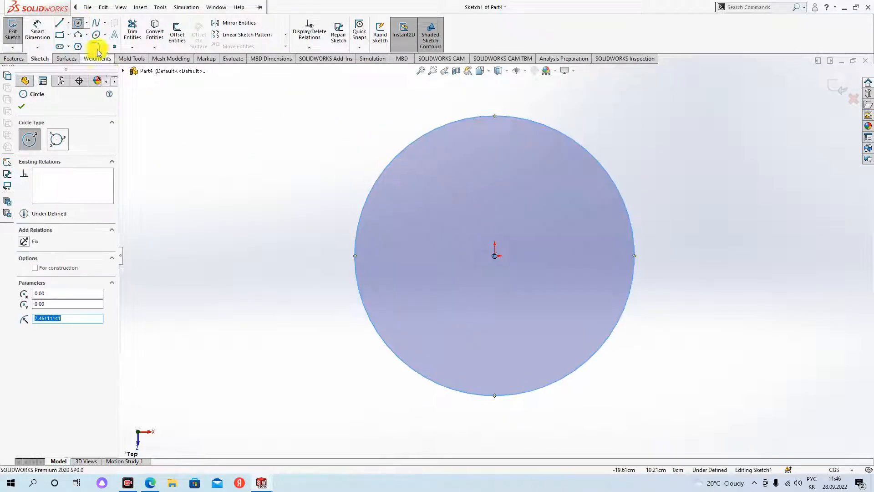
Step: Draw a smaller concentric circle about 1.82 cm in diameter, centred on the origin
click(494, 255)
click(499, 241)
click(22, 106)
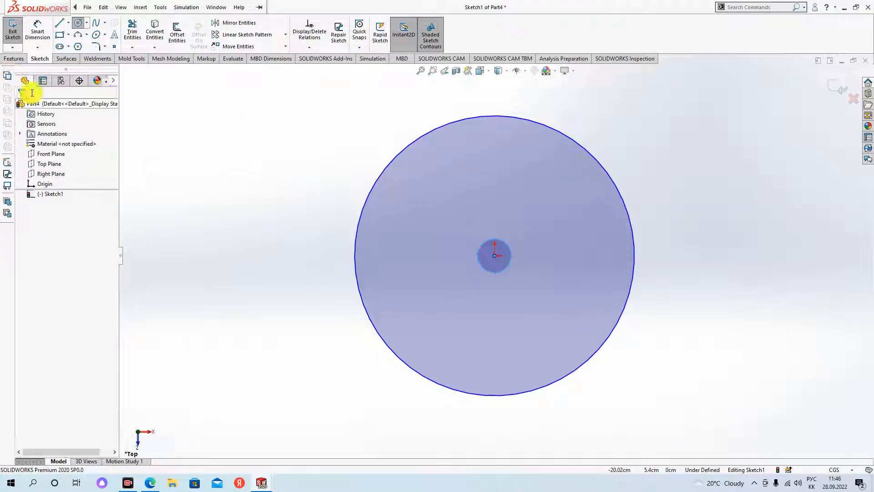
Step: Extrude the two-circle profile into a solid disc with a central hole, keeping the default extrusion settings
click(14, 59)
click(16, 34)
click(27, 106)
Step: Examine the central hole's circular edge up close to judge how smoothly the curve is displayed
scroll(507, 238, down, 6)
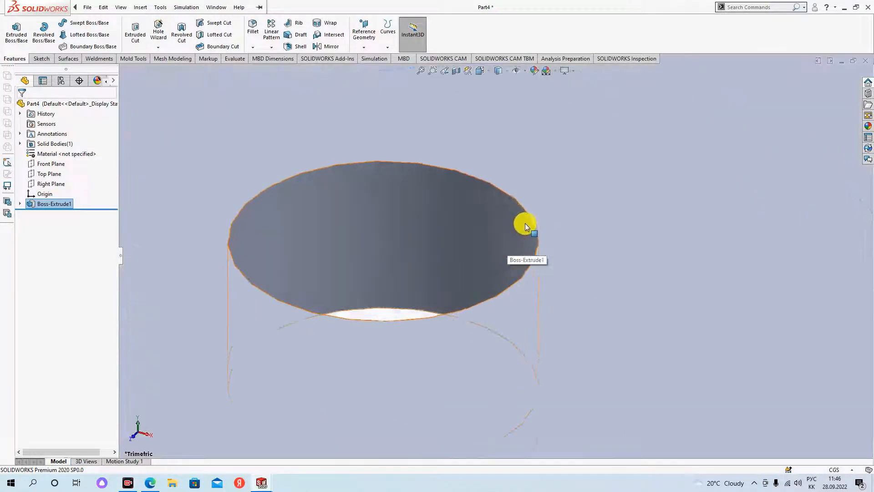
scroll(528, 232, down, 4)
scroll(496, 324, up, 2)
click(547, 326)
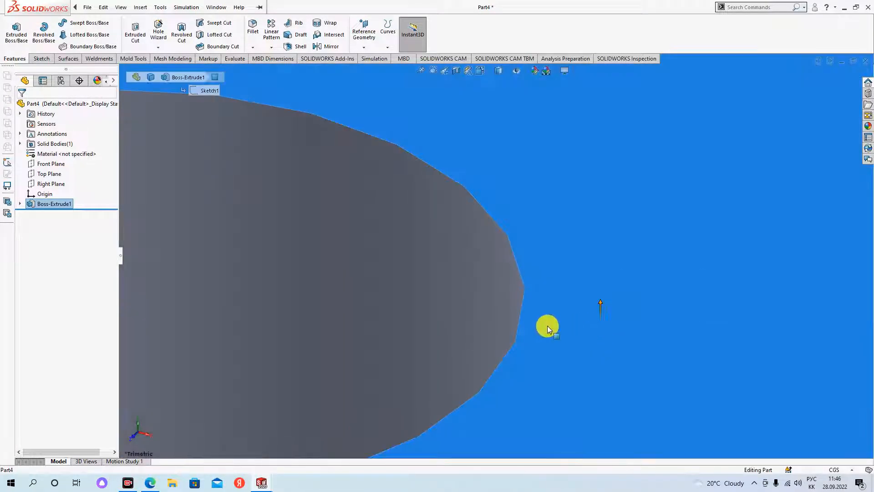
scroll(472, 299, up, 3)
click(349, 345)
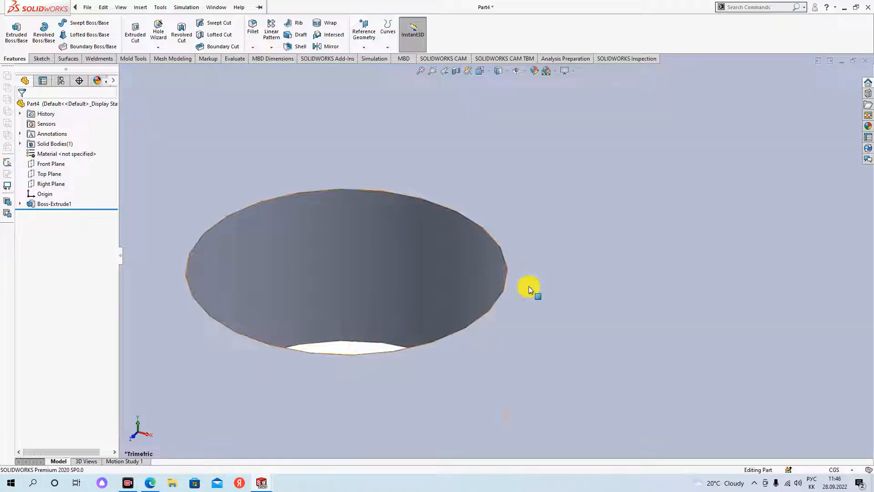
scroll(510, 298, down, 8)
scroll(548, 149, up, 6)
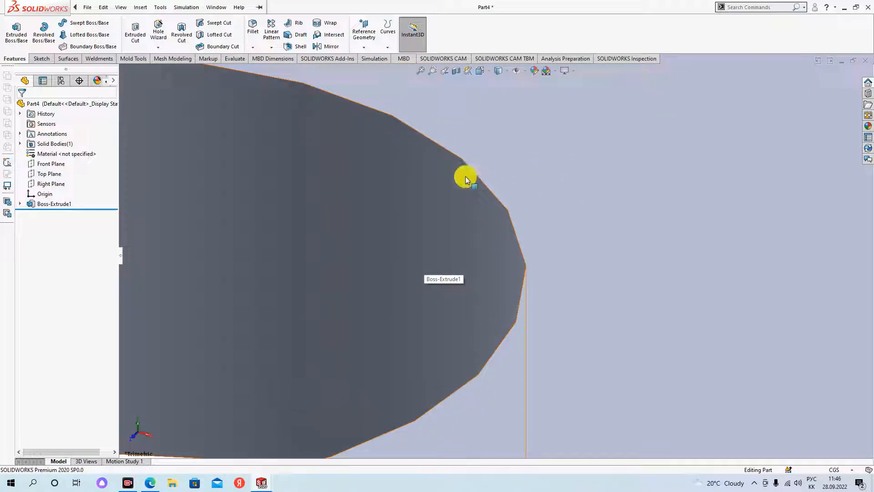
scroll(528, 253, up, 2)
scroll(479, 249, down, 3)
scroll(510, 252, up, 1)
click(441, 150)
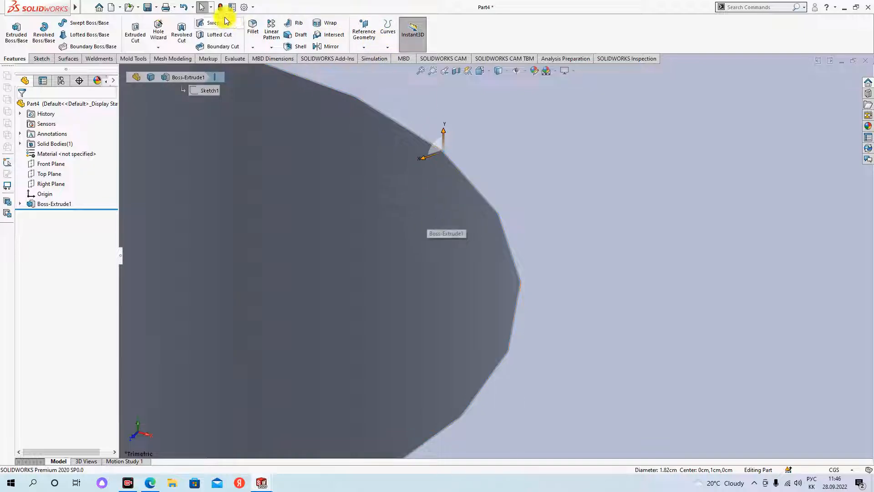
Step: Raise the document's shaded and draft quality resolution to the maximum in the image quality settings
click(243, 5)
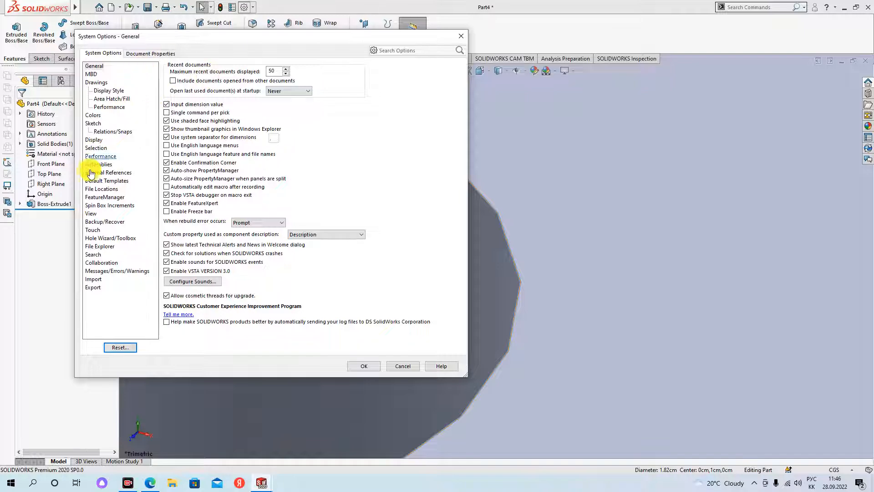
click(158, 54)
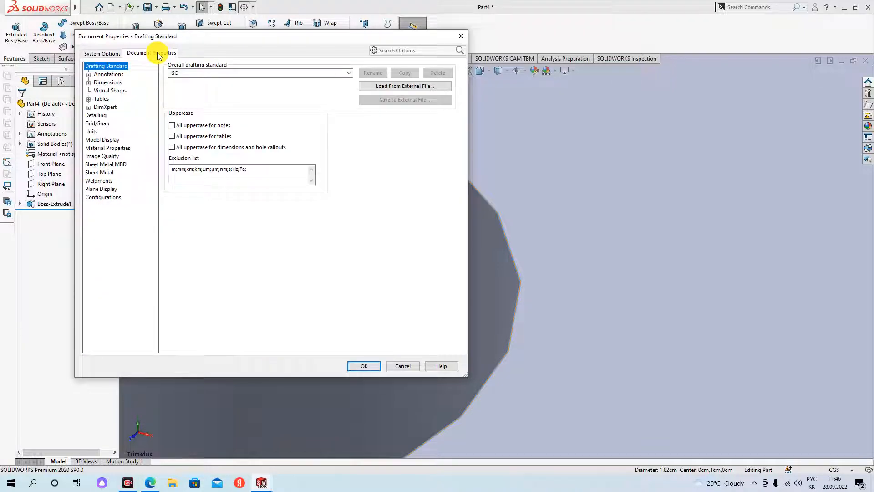
click(101, 159)
drag(301, 41, 194, 48)
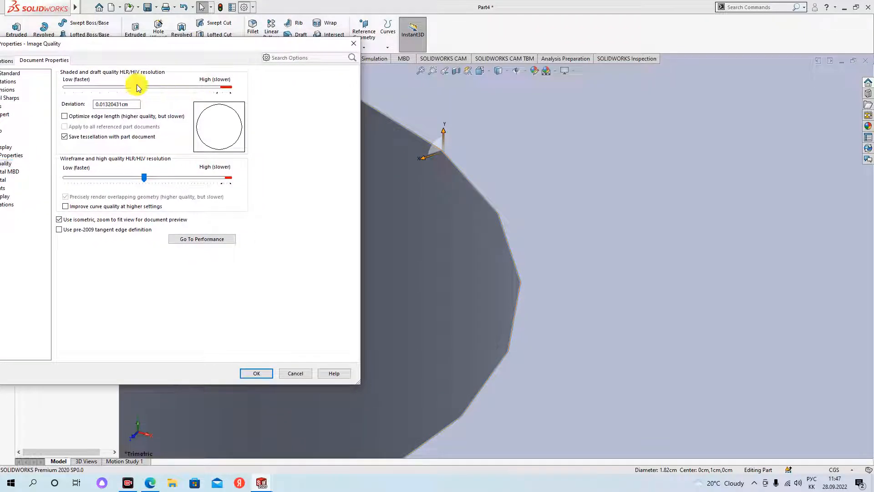
drag(138, 87, 255, 92)
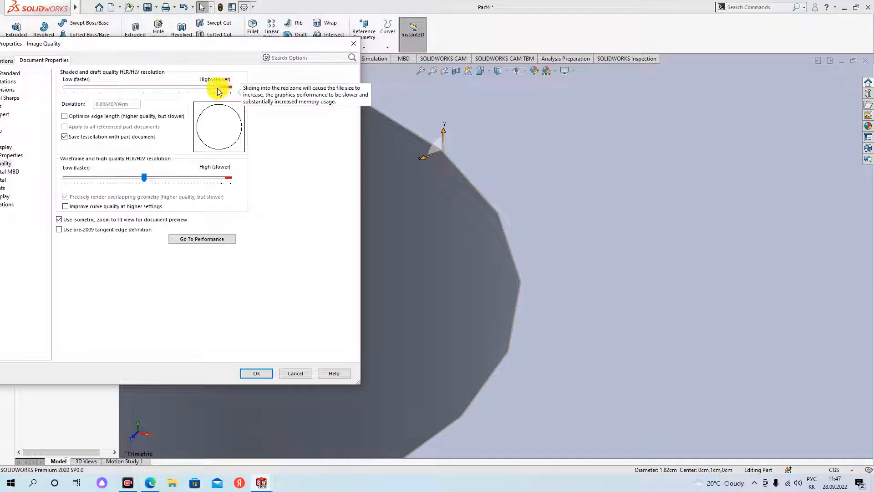
drag(224, 94, 231, 94)
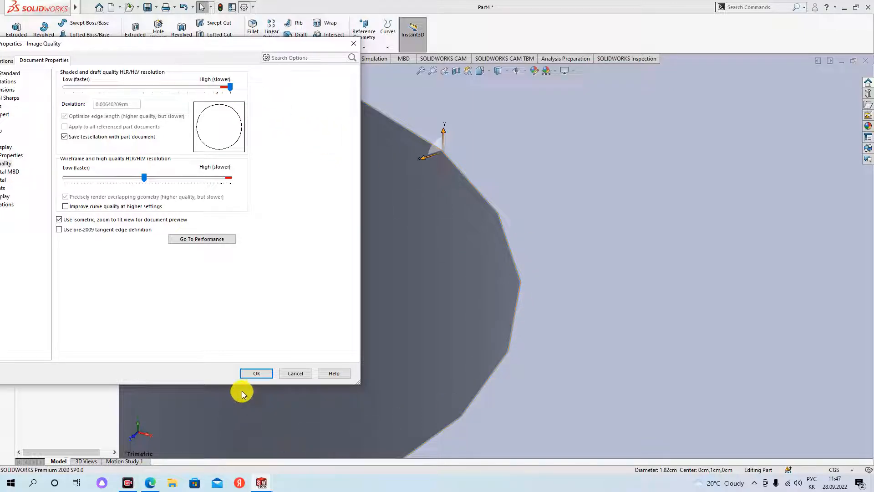
click(257, 373)
Step: Examine the central hole's upper and lower circular edges up close to judge the display smoothness
click(429, 357)
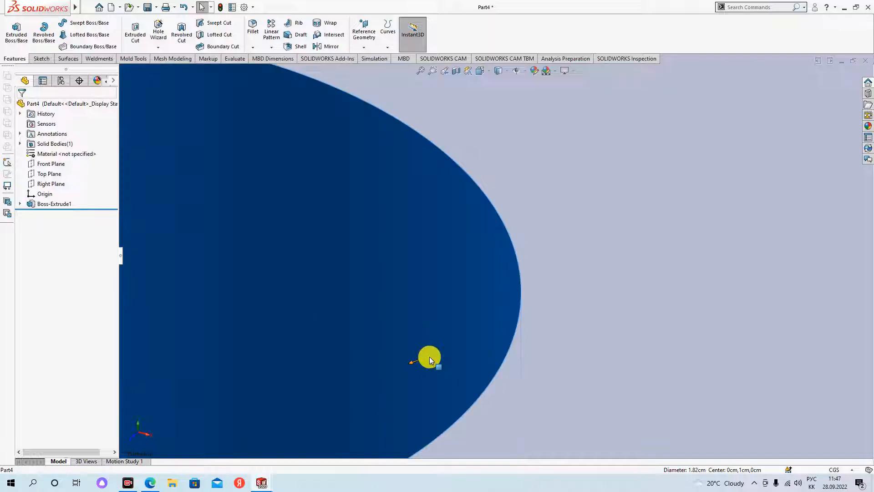
scroll(429, 353, up, 3)
scroll(429, 352, up, 4)
scroll(403, 309, down, 7)
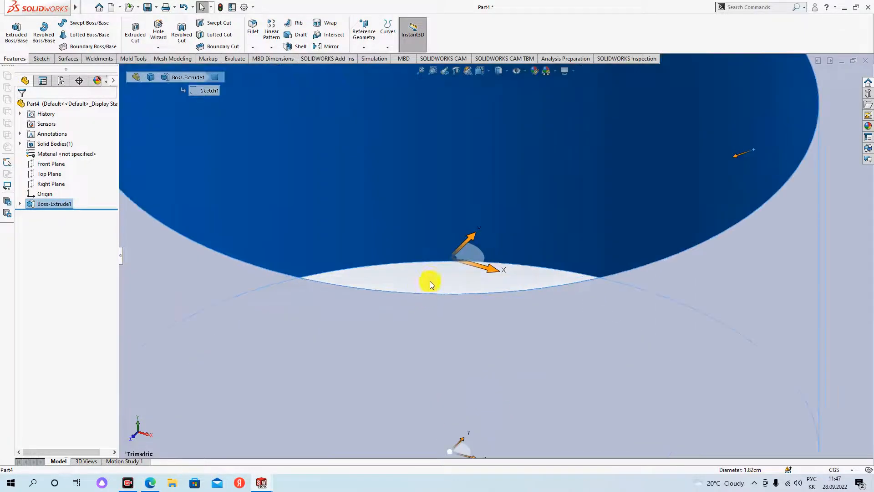
click(430, 286)
scroll(476, 288, up, 5)
scroll(524, 242, down, 4)
scroll(619, 191, up, 3)
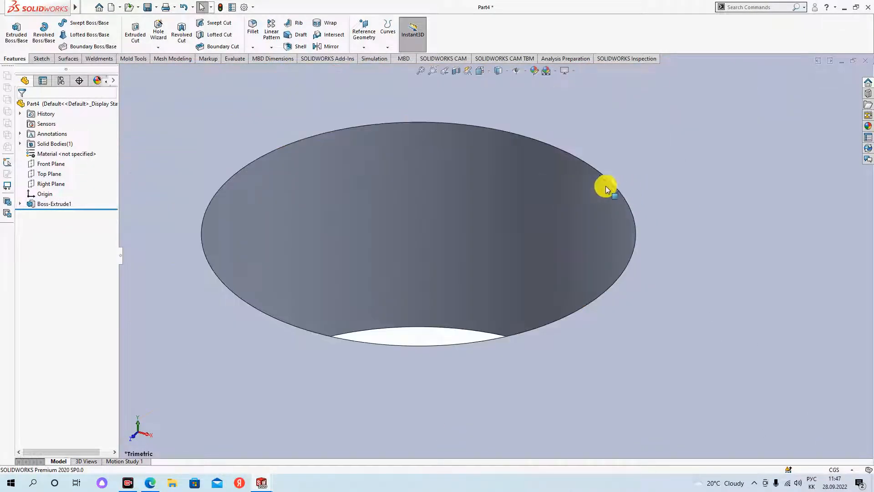
scroll(607, 185, down, 3)
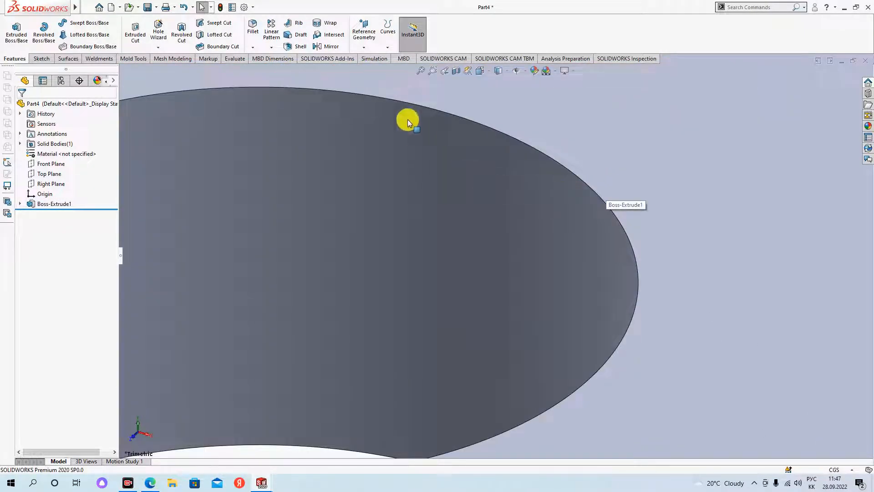
Step: Lower the shaded and draft quality resolution to a deviation of about 0.035 cm and inspect the hole's edge
click(244, 7)
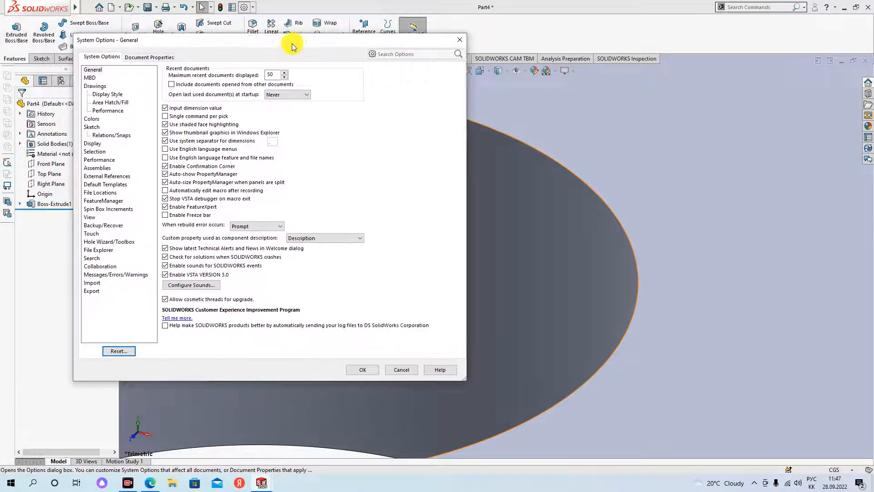
click(131, 56)
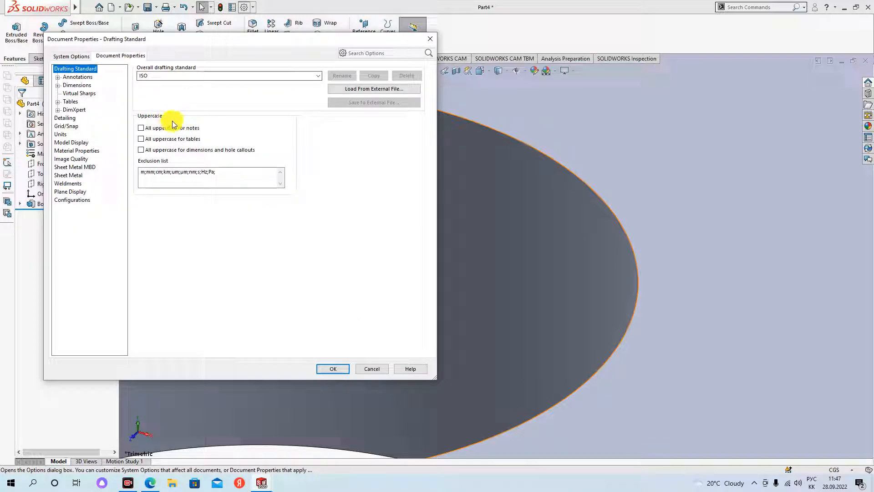
click(69, 159)
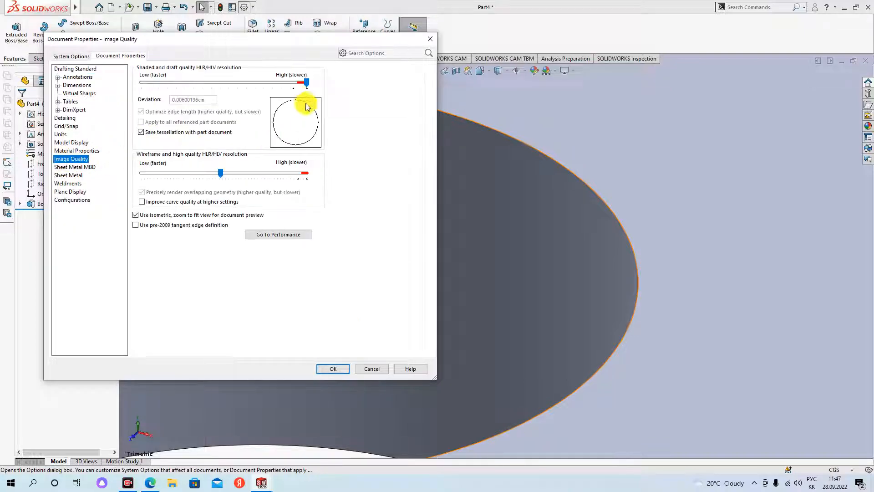
mouse_move(306, 83)
mouse_down()
mouse_move(130, 80)
mouse_move(176, 82)
mouse_move(164, 81)
mouse_up()
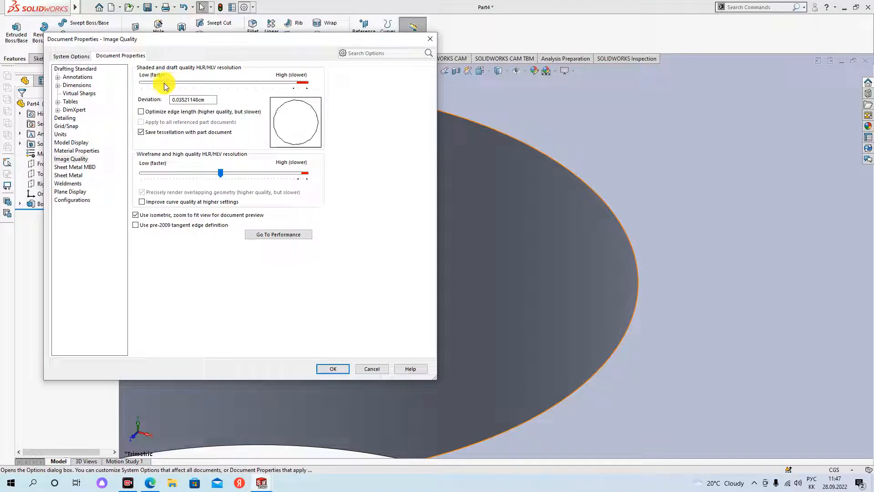
click(333, 369)
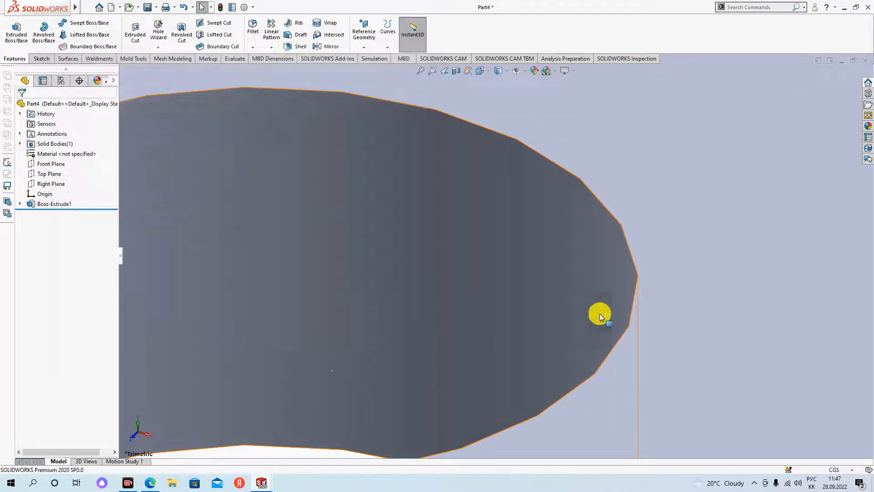
middle_drag(610, 296, 427, 285)
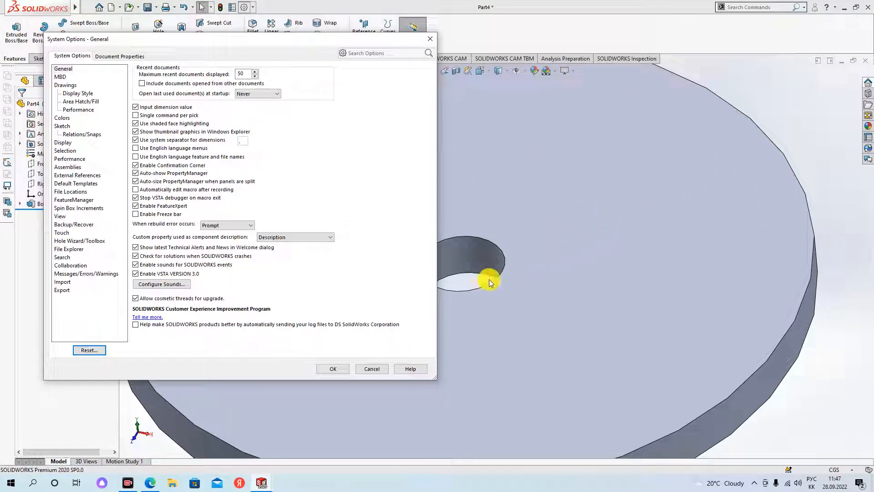
Step: Set the shaded and draft quality resolution to maximum and raise the wireframe resolution to just below its red zone
click(114, 55)
click(69, 158)
mouse_move(166, 91)
mouse_down()
mouse_move(172, 82)
mouse_move(291, 92)
mouse_up()
drag(221, 172, 292, 173)
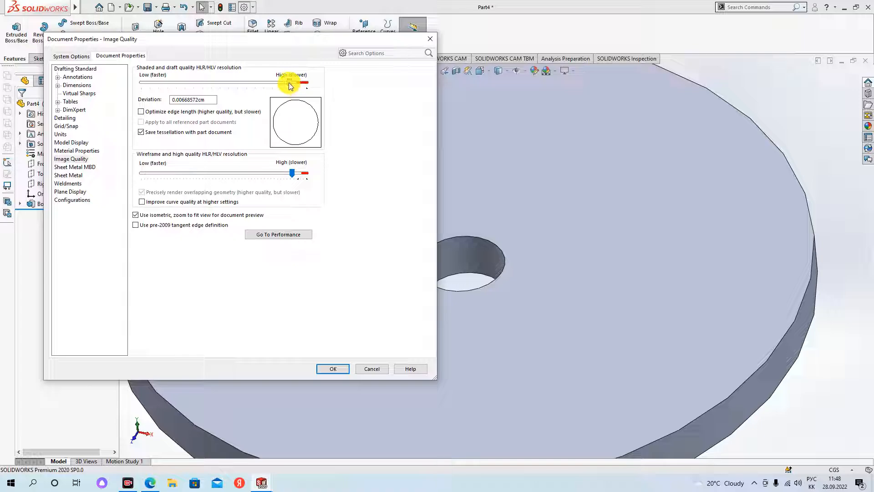
drag(290, 86, 322, 88)
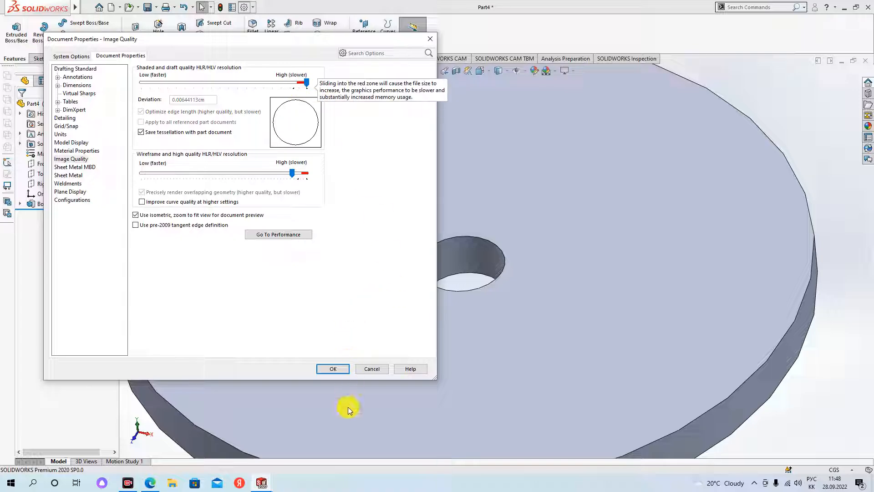
click(342, 368)
Step: Examine the disc's outer edge and the central hole's edge to judge how smoothly their curves are displayed
scroll(496, 257, up, 5)
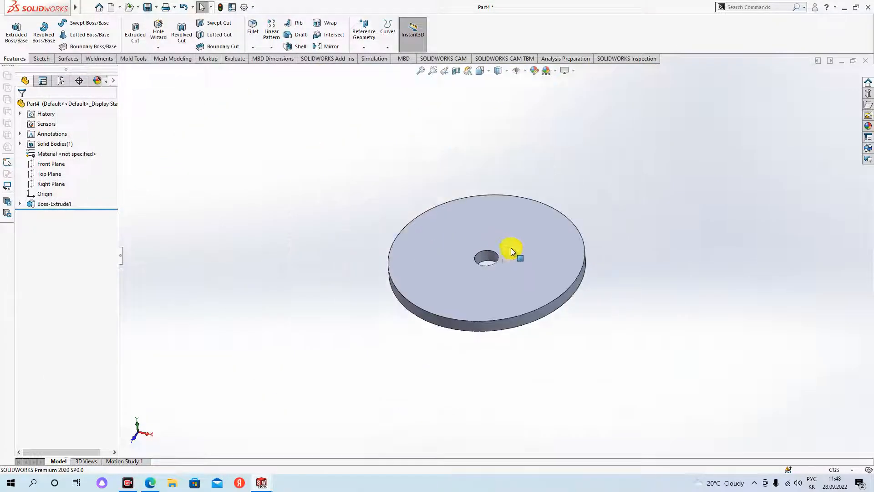
scroll(595, 260, down, 10)
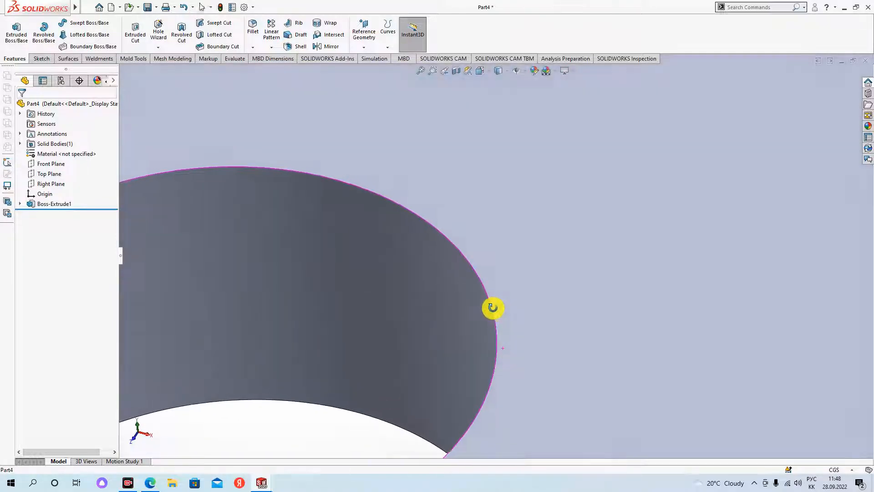
click(491, 307)
scroll(486, 293, up, 4)
scroll(496, 274, down, 6)
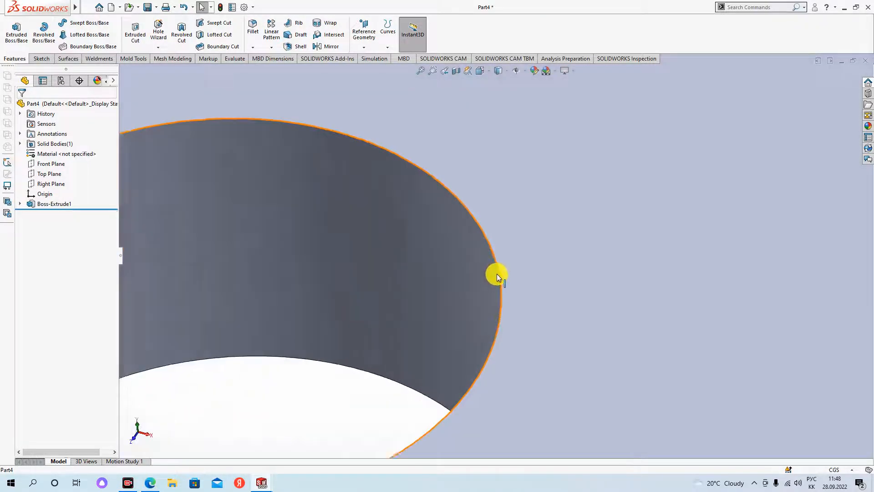
scroll(482, 227, up, 5)
click(473, 242)
click(819, 129)
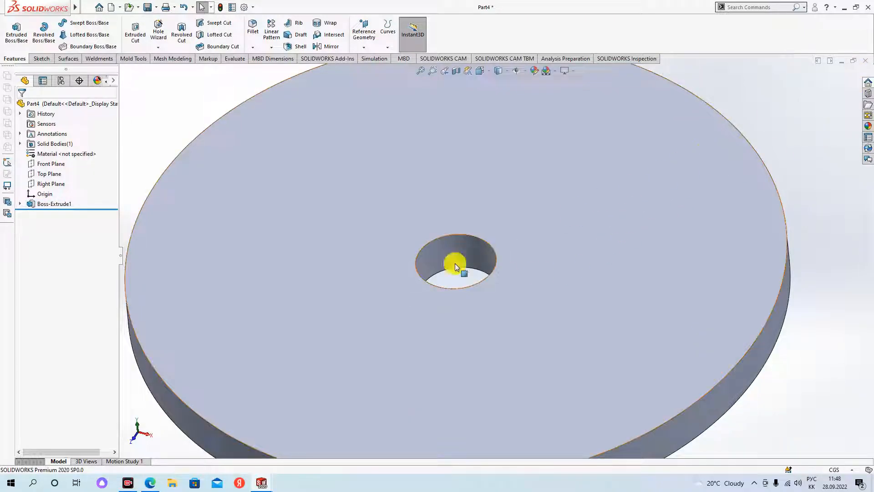
Step: Delete the extruded disc feature and its remaining two-circle sketch from the part
click(45, 204)
key(Delete)
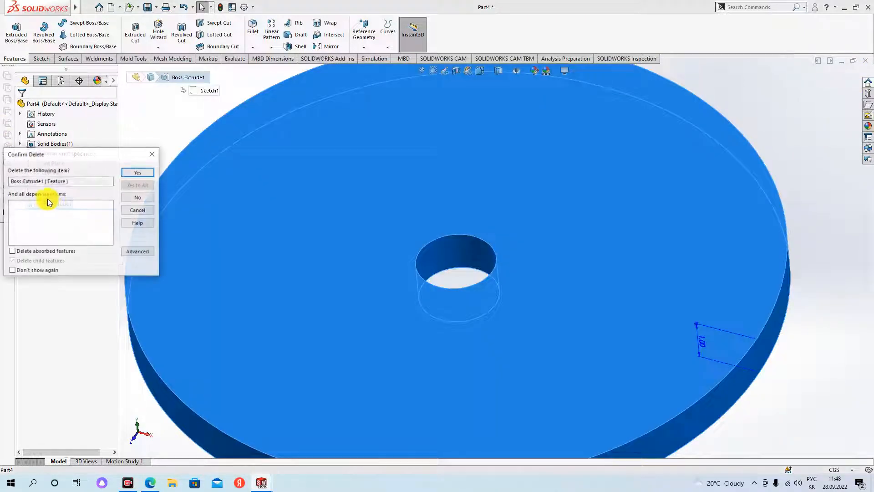
click(143, 173)
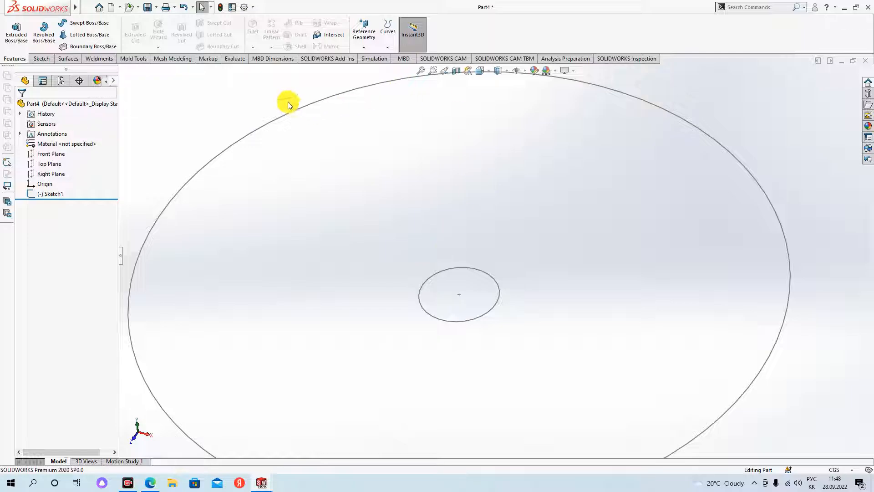
click(311, 108)
key(Delete)
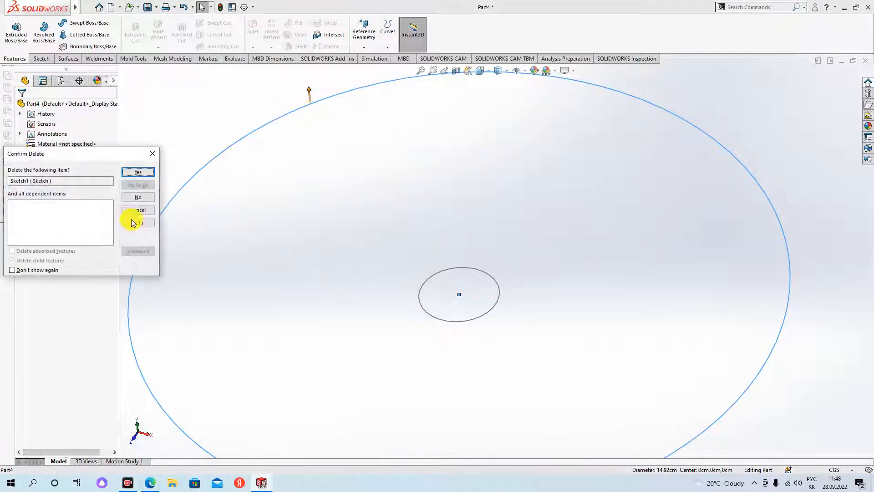
click(145, 172)
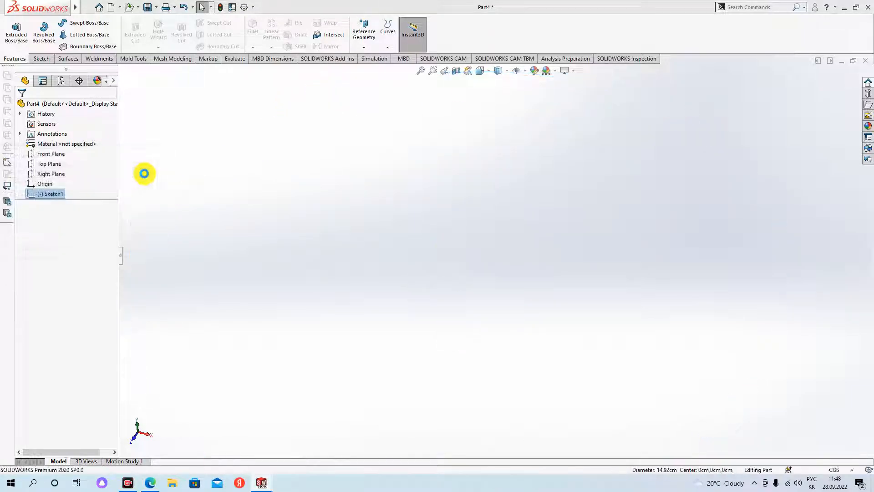
Step: Examine the orientation of the Front, Top and Right reference planes in turn, ending with the Top Plane selected
click(40, 164)
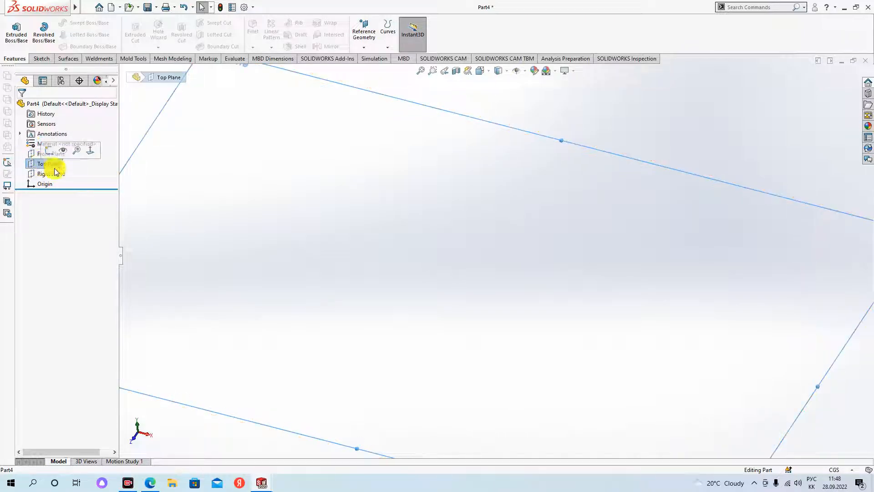
click(37, 175)
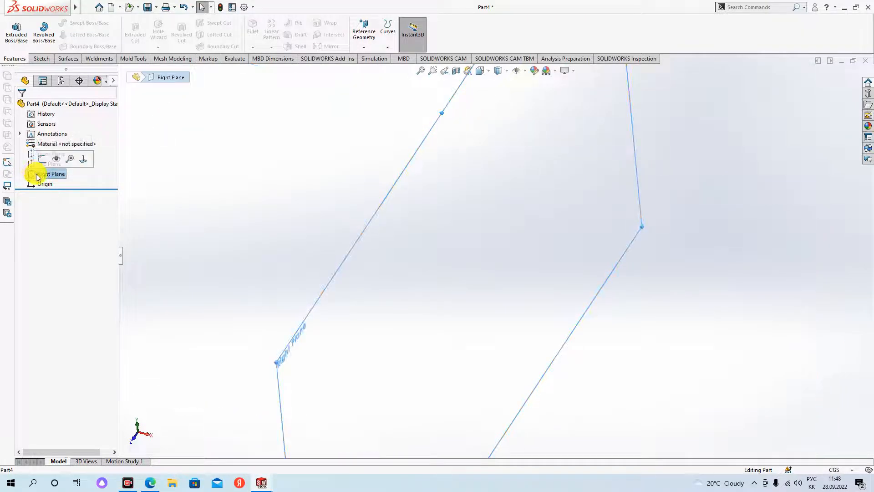
click(29, 163)
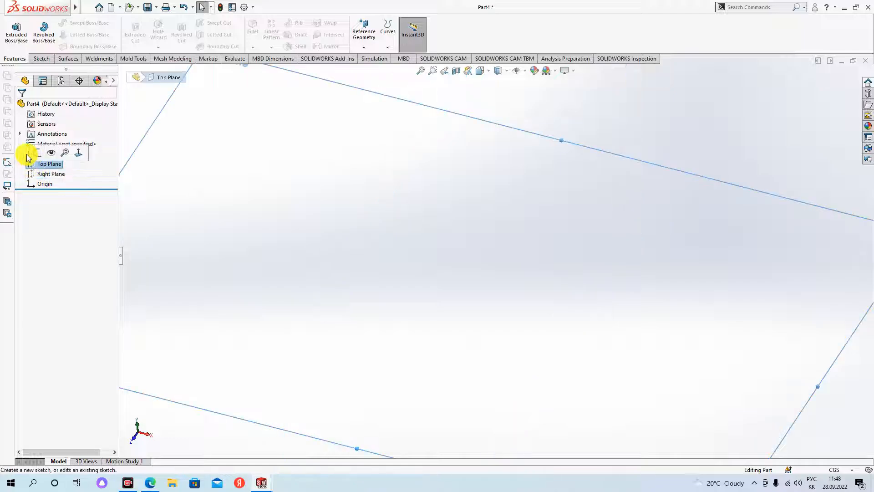
key(f)
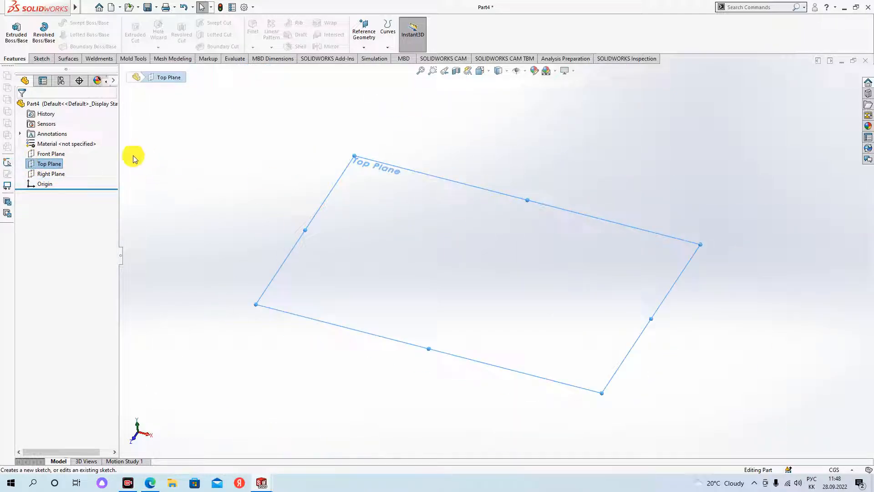
click(40, 154)
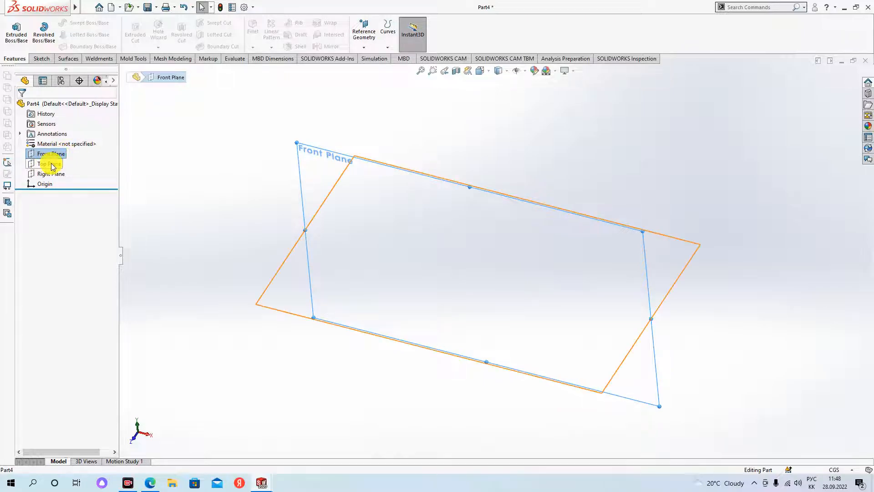
click(59, 164)
click(52, 175)
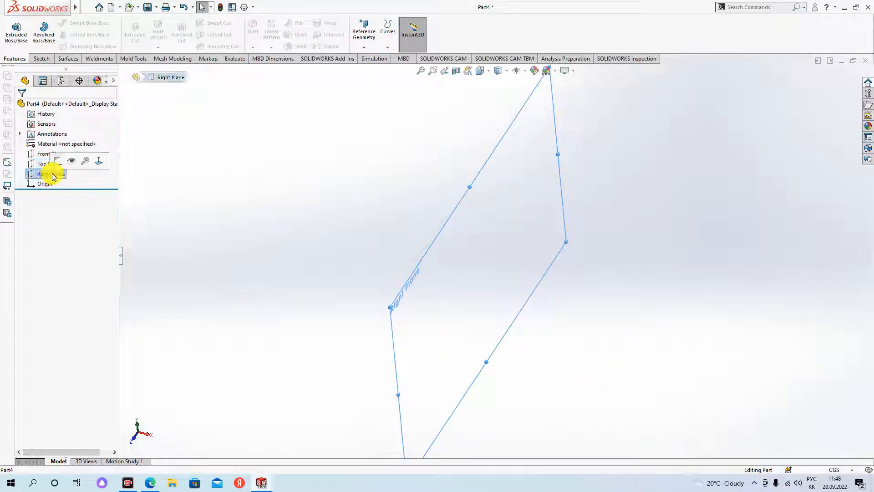
click(37, 166)
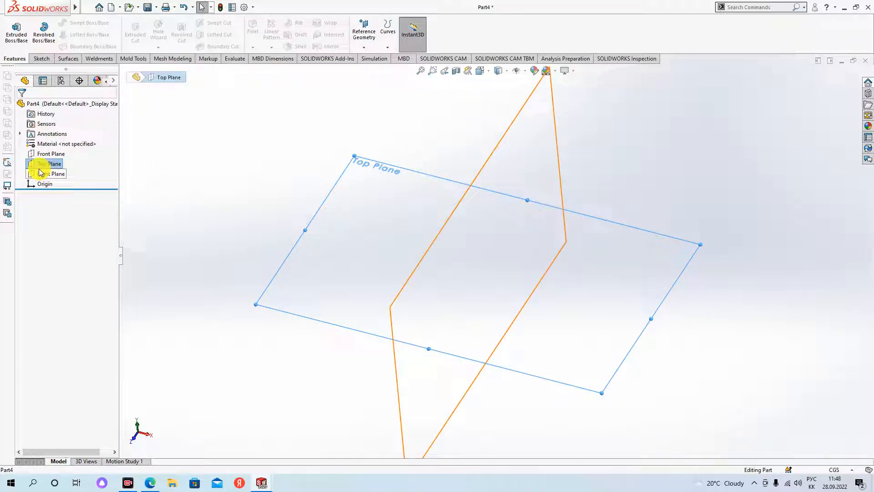
middle_drag(377, 351, 195, 273)
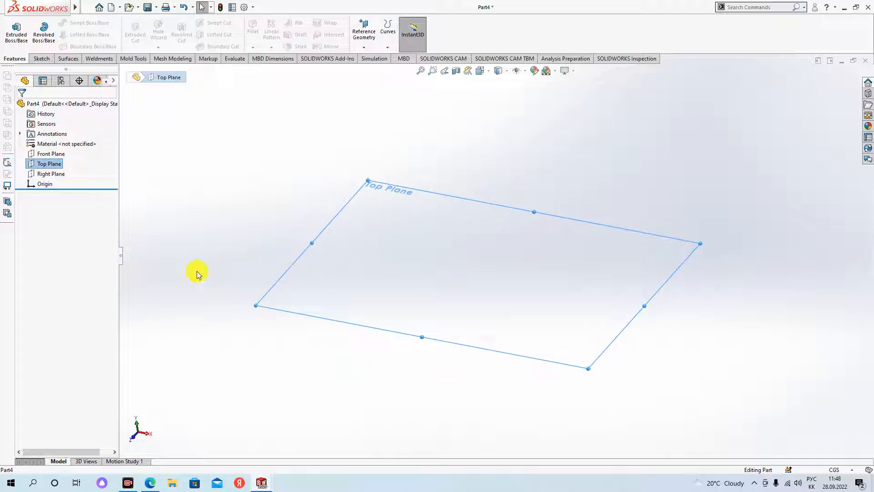
click(40, 168)
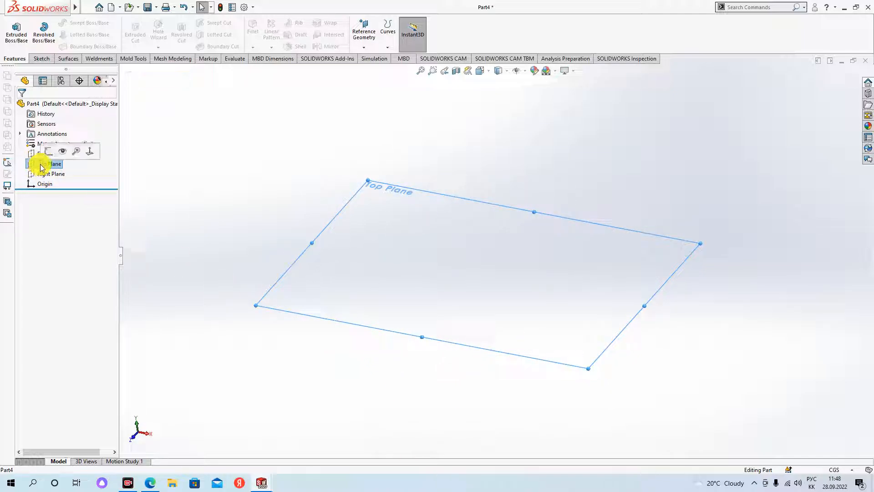
click(32, 167)
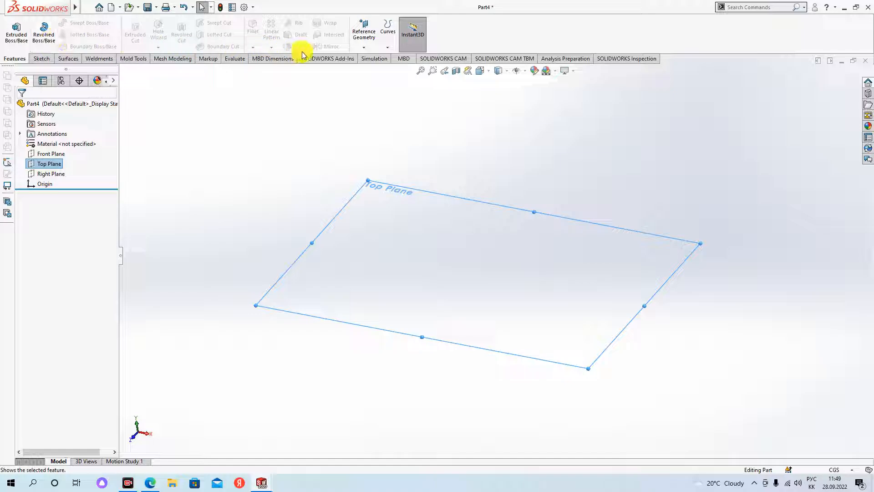
Step: Start a new sketch on the Top Plane and clear the plane selection
right_click(43, 166)
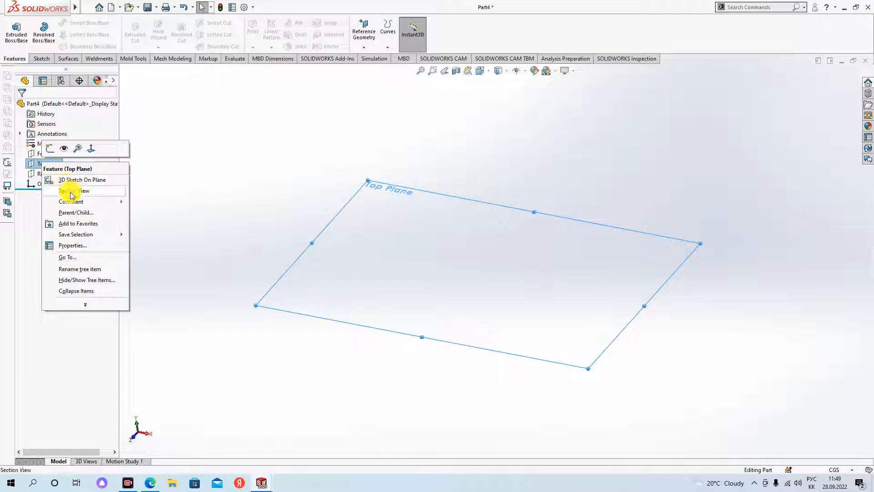
click(195, 116)
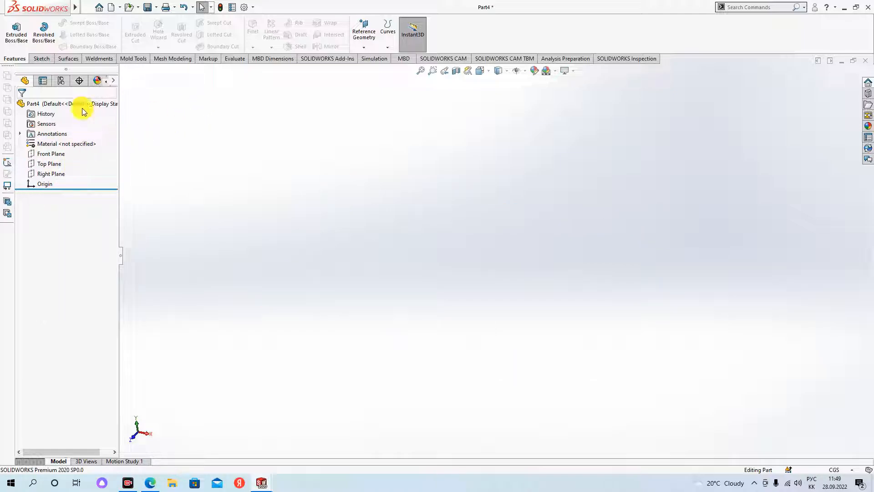
click(40, 59)
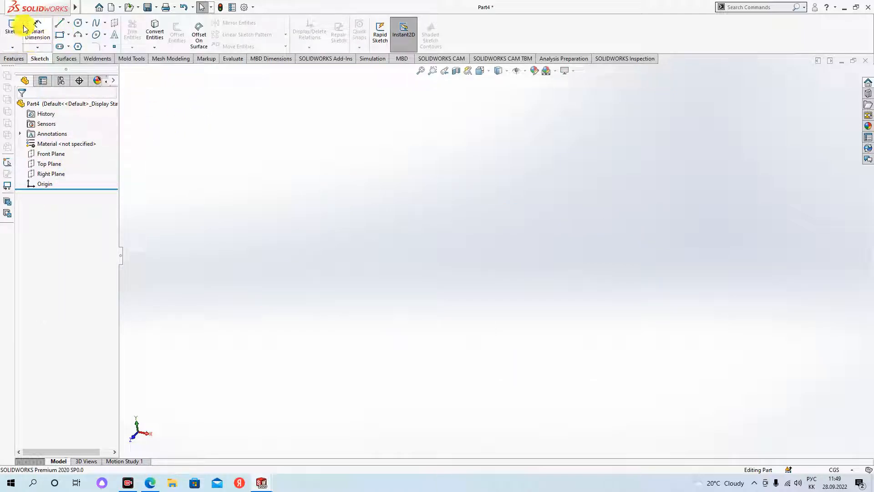
click(44, 168)
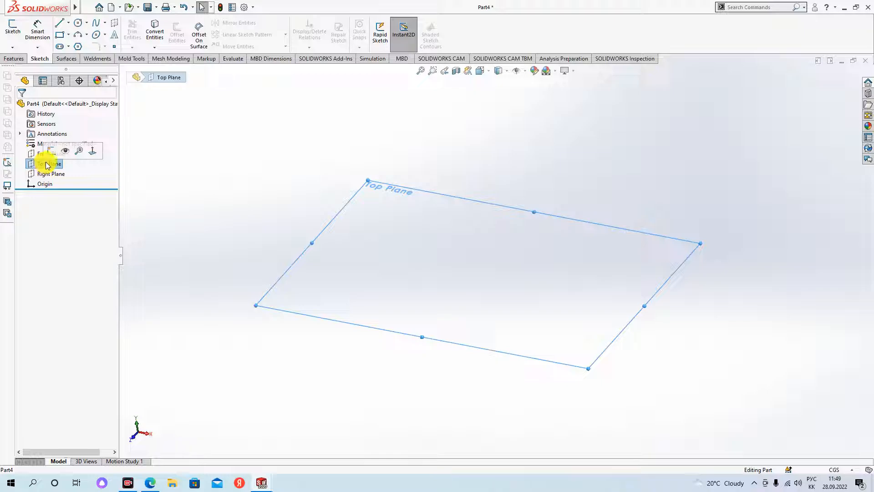
click(51, 150)
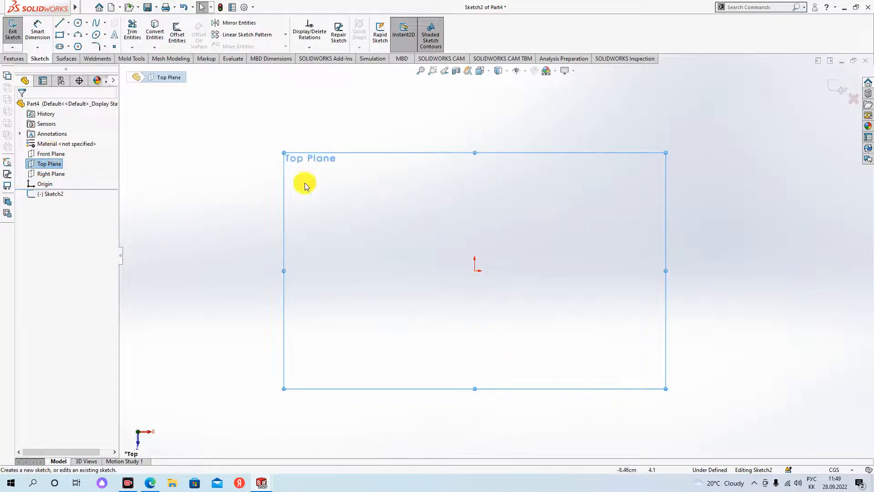
right_click(46, 164)
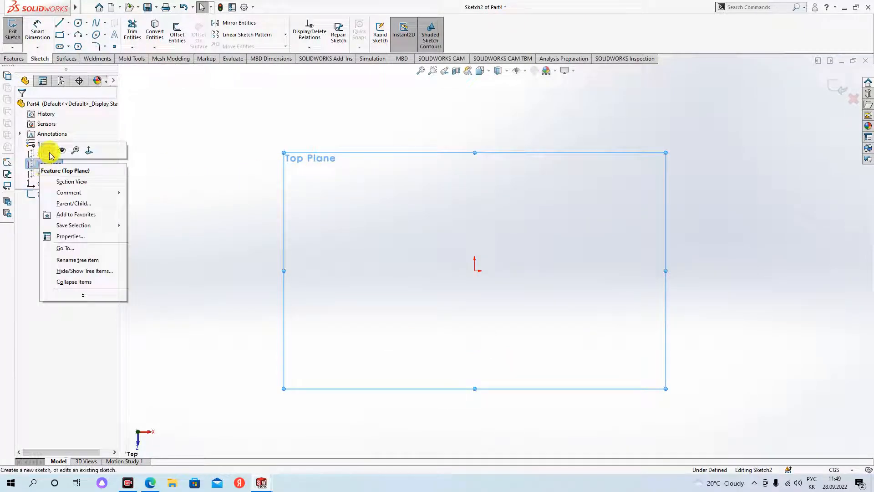
click(214, 136)
Step: Sketch three connected lines from the origin: a horizontal about 11.12 cm long, a vertical upward, and a sloped line back about 11.36 cm long
click(59, 23)
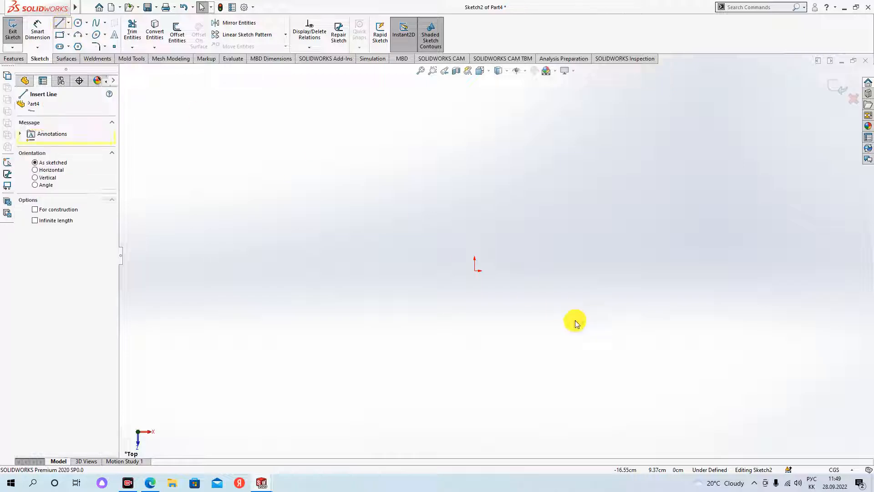
click(475, 271)
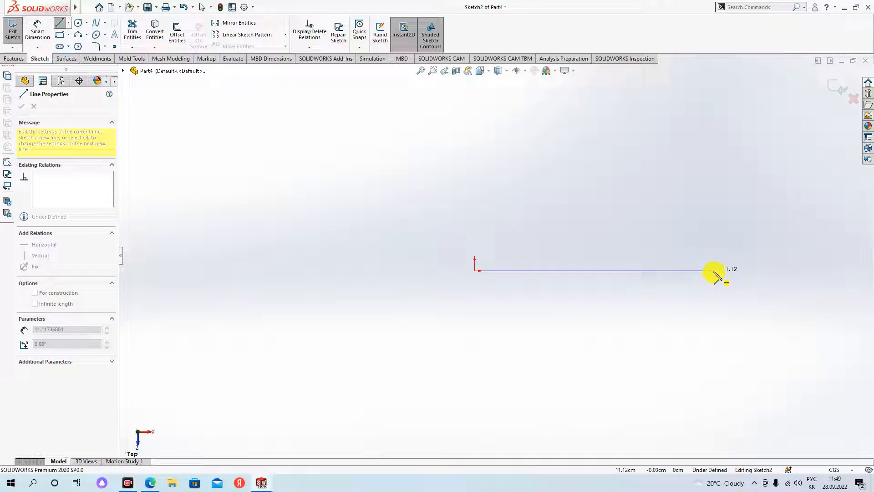
click(713, 270)
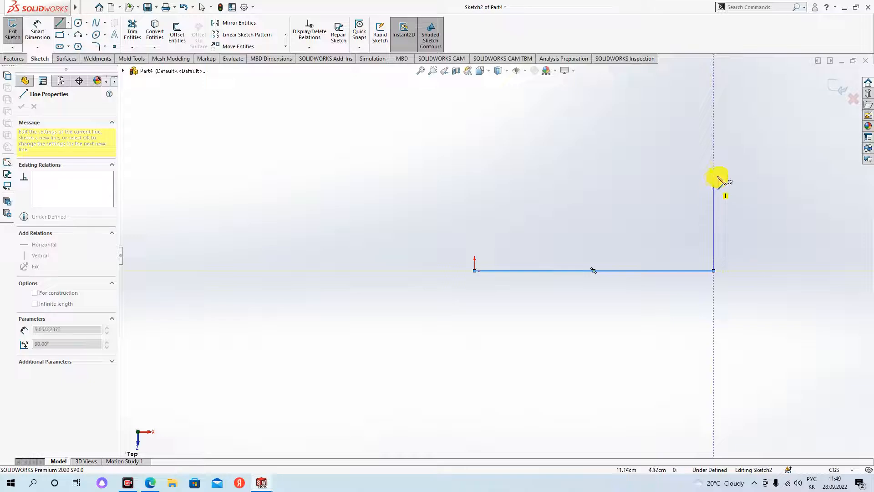
click(713, 145)
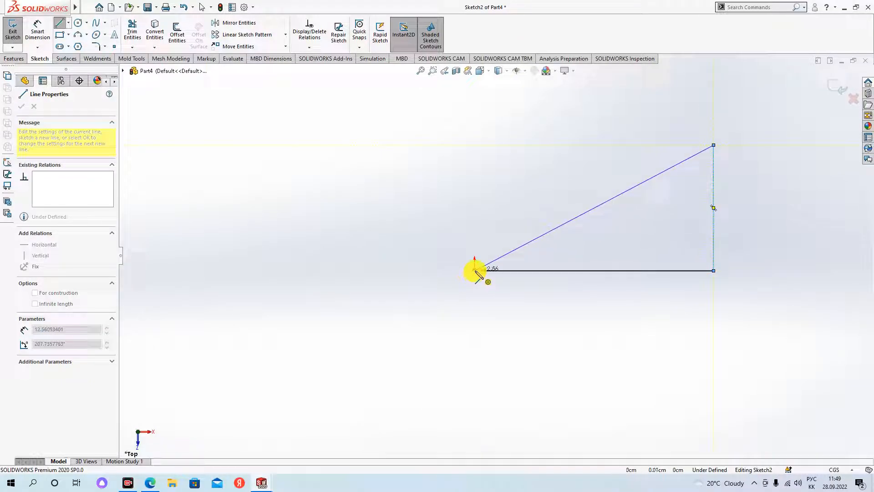
double_click(472, 173)
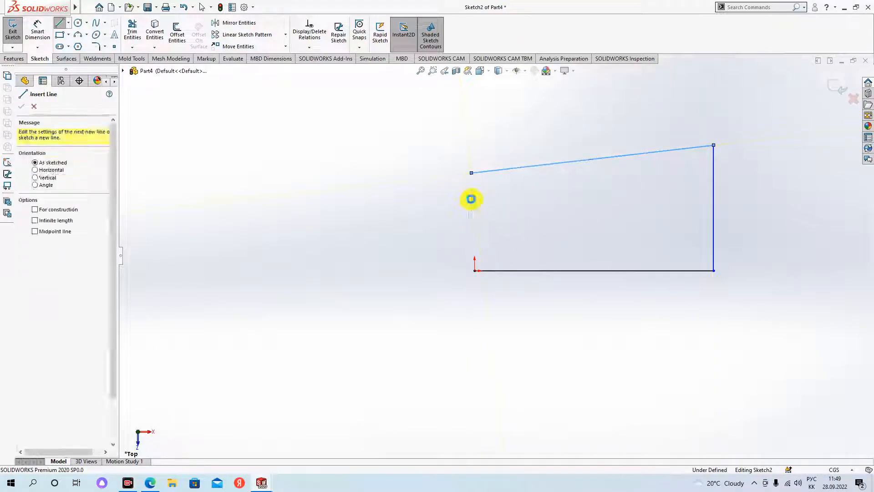
key(Escape)
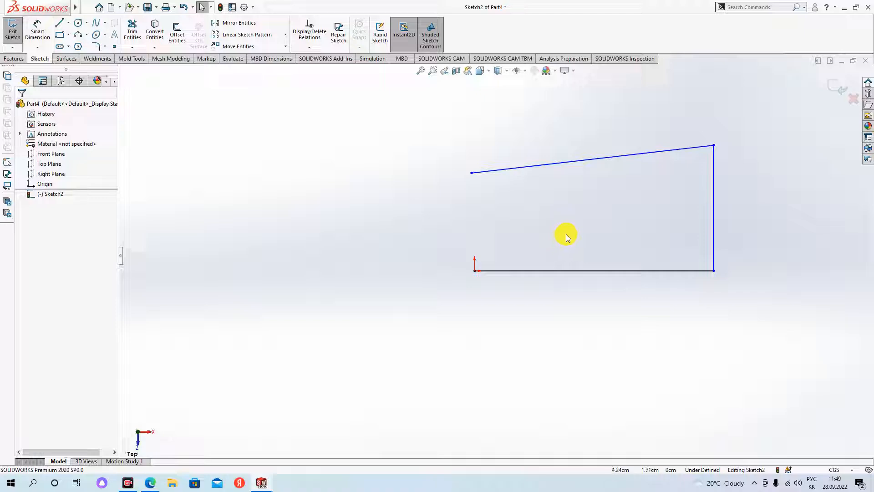
Step: Apply a Horizontal relation to the sloped upper line of the open profile
click(545, 165)
click(571, 162)
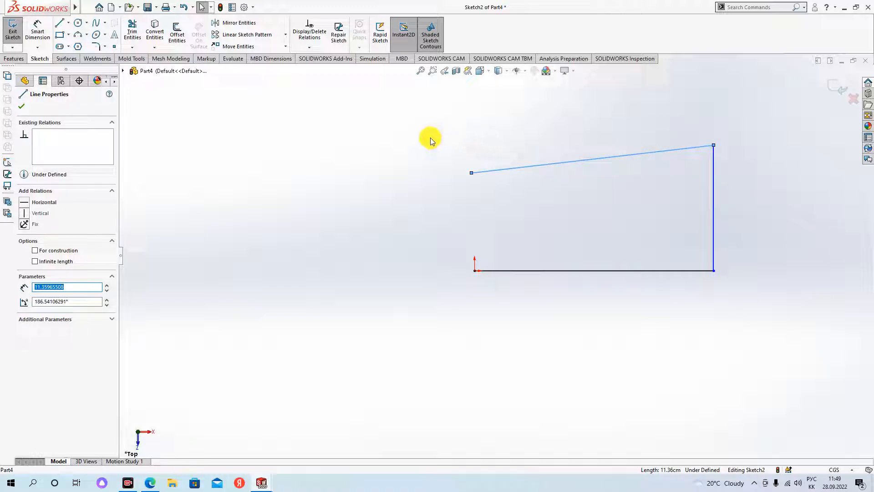
click(540, 168)
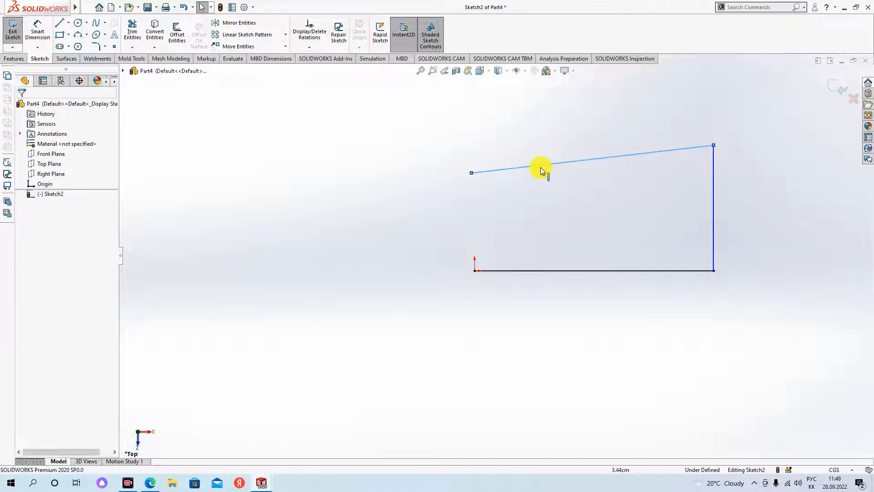
click(536, 166)
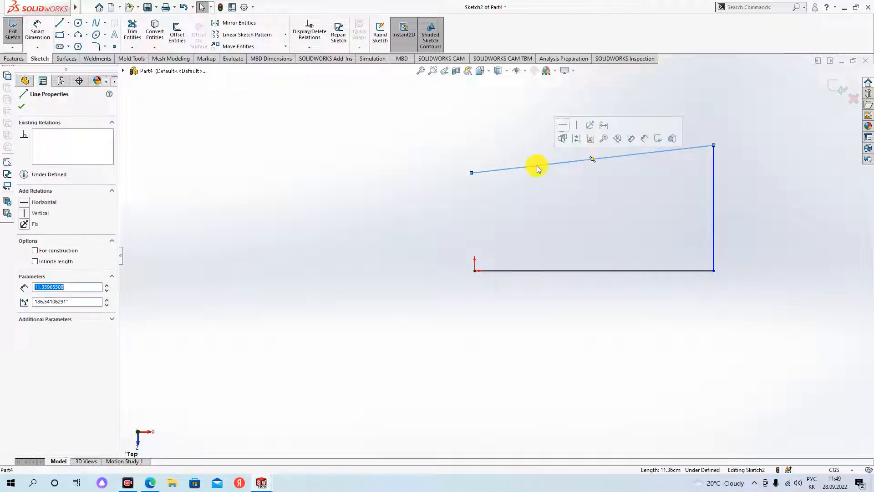
click(563, 130)
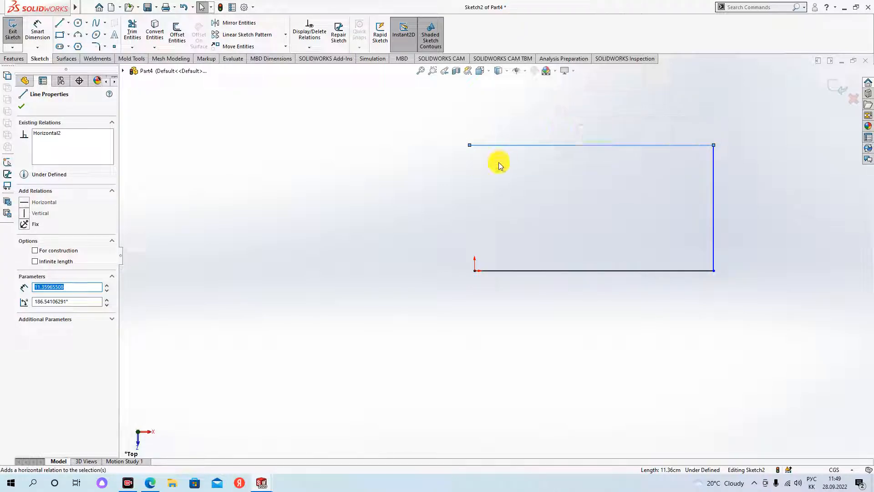
click(505, 173)
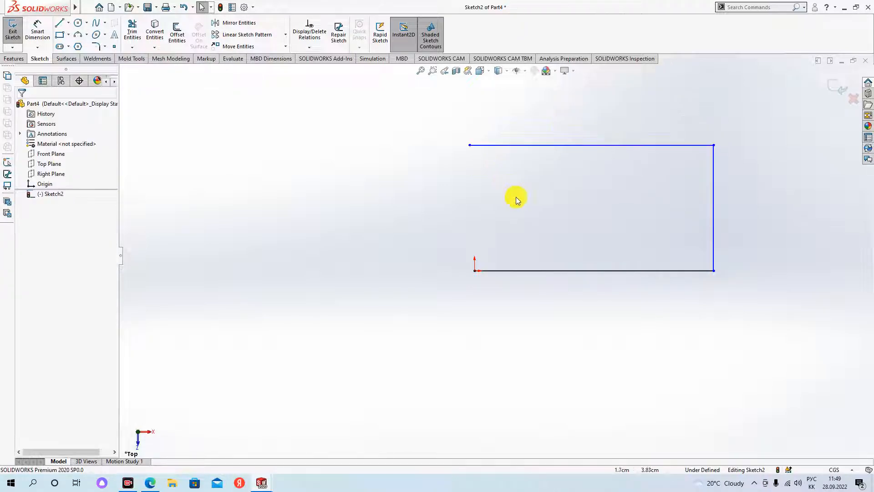
Step: Close the profile with a line about 5.85 cm long from the upper line's free end to the origin
click(59, 23)
click(470, 146)
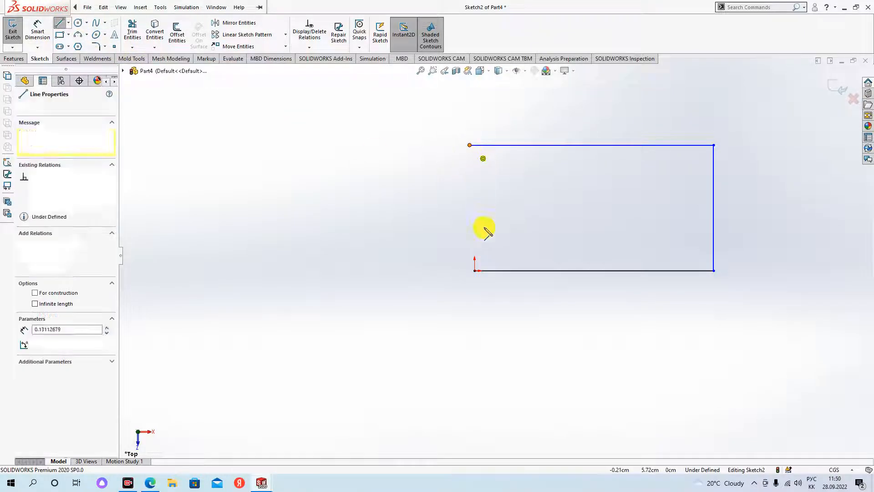
click(474, 271)
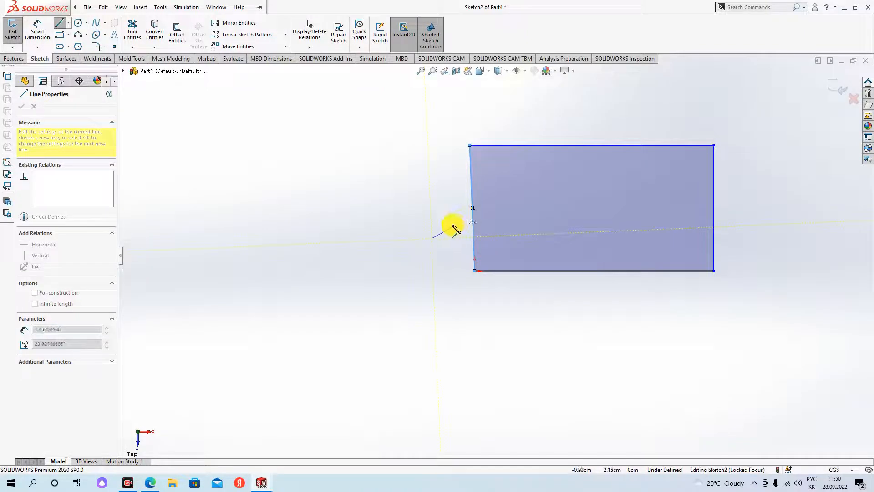
key(Escape)
Step: Apply a Vertical relation to the slightly slanted closing line at the origin
click(474, 223)
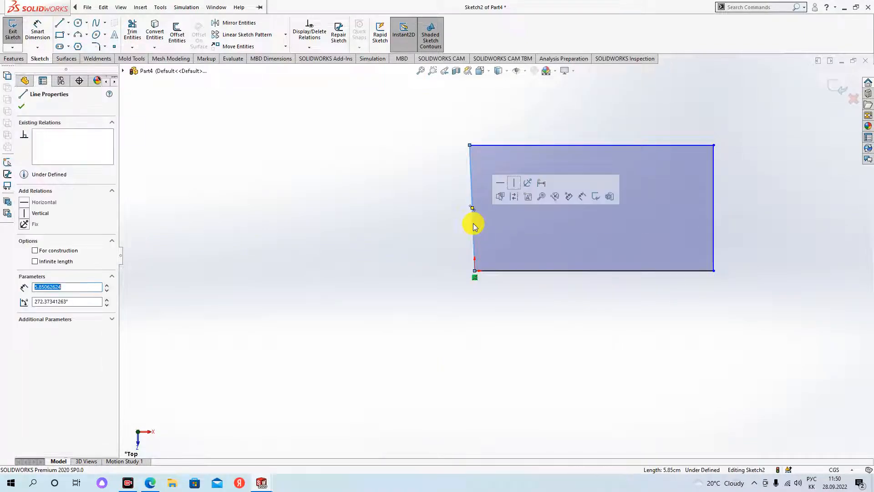
click(515, 185)
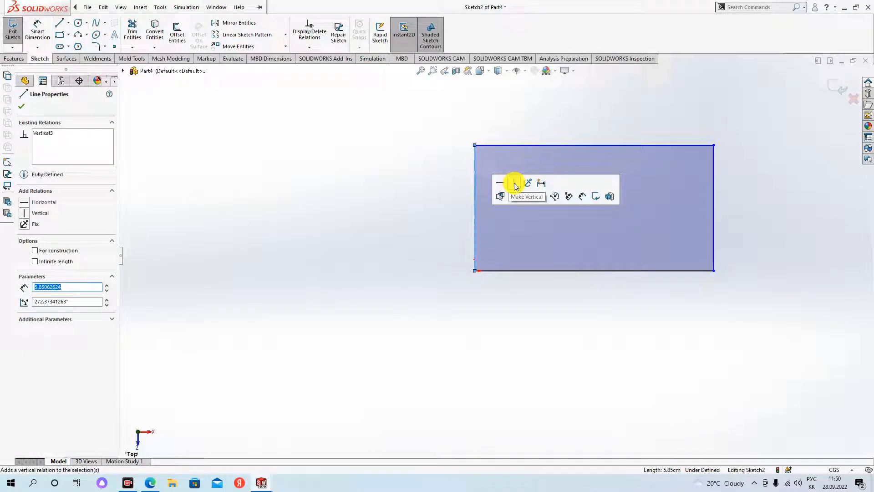
click(530, 299)
scroll(565, 213, down, 1)
scroll(564, 213, up, 2)
scroll(554, 209, down, 3)
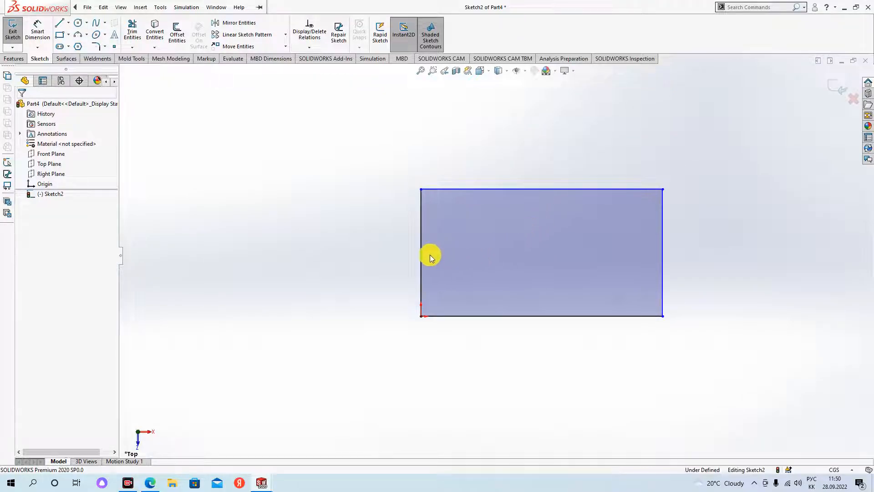
click(61, 27)
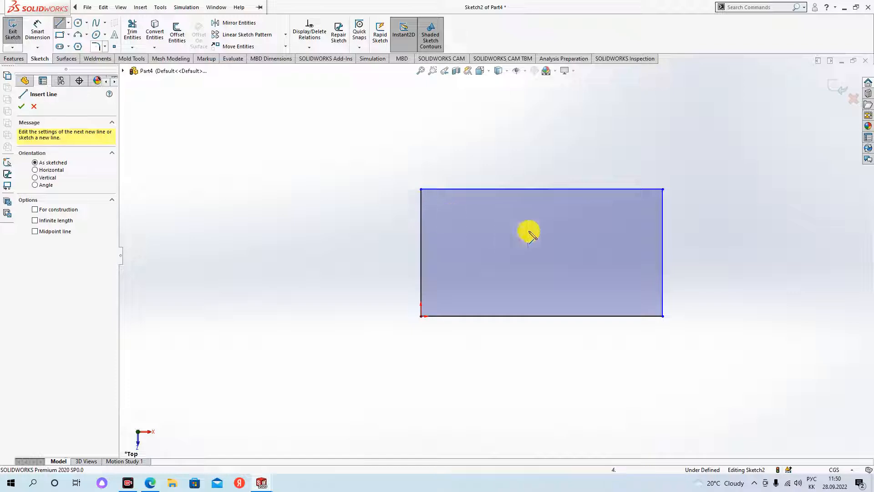
click(506, 189)
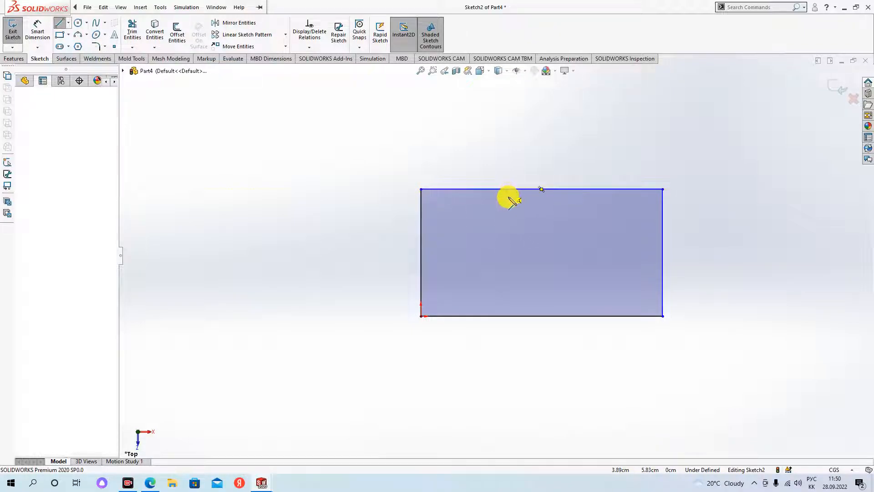
key(Escape)
Step: Sketch two separate sloped lines above the rectangle, the steeper upper one about 9.67 cm long at about 18°
scroll(518, 233, up, 3)
scroll(520, 231, down, 2)
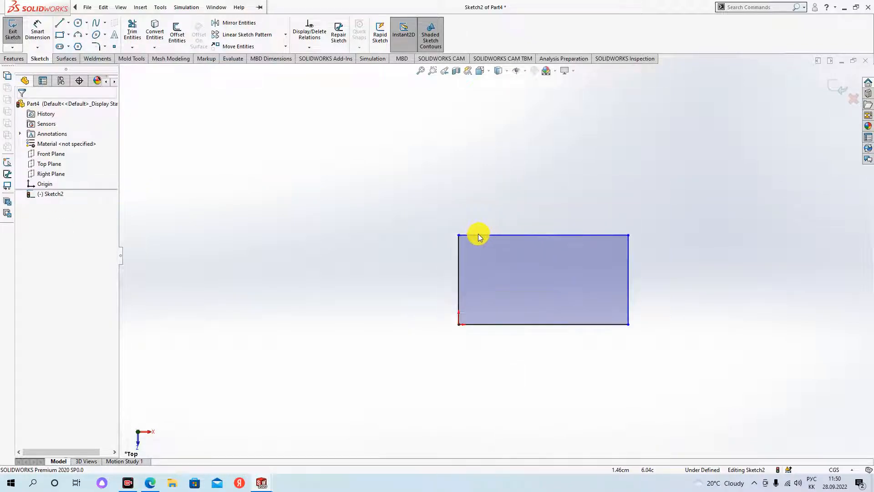
click(60, 23)
click(318, 216)
double_click(458, 171)
key(Escape)
click(59, 22)
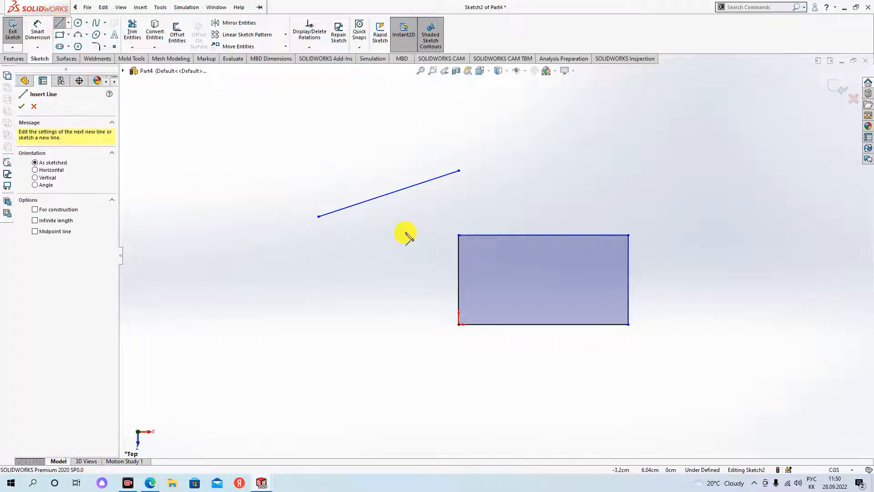
click(382, 226)
double_click(550, 221)
key(Escape)
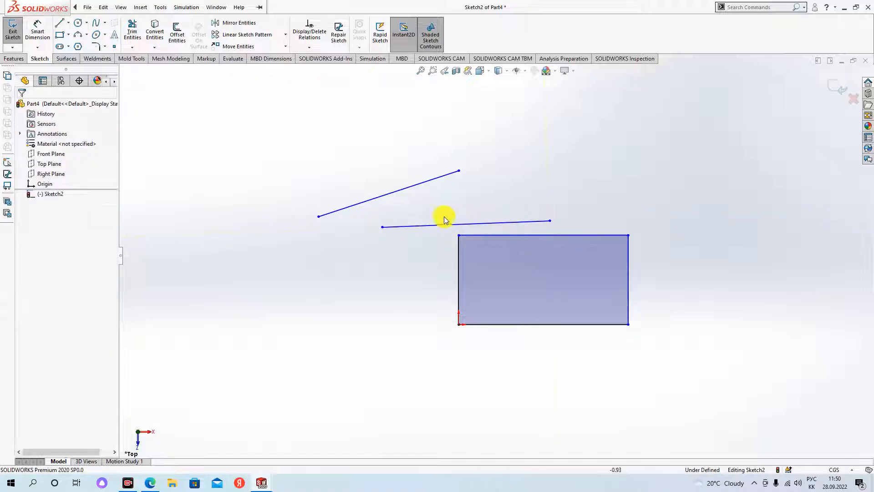
Step: Apply a Parallel relation between the two separate sloped lines above the rectangle
click(424, 184)
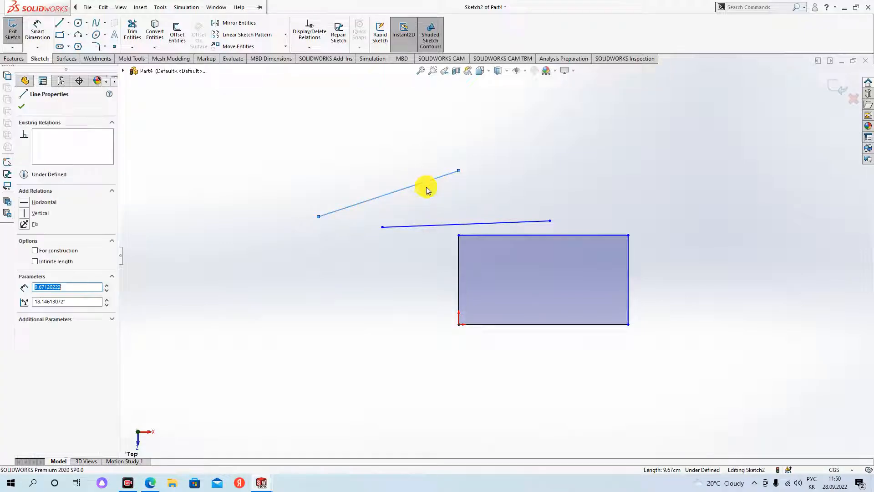
ctrl+click(438, 227)
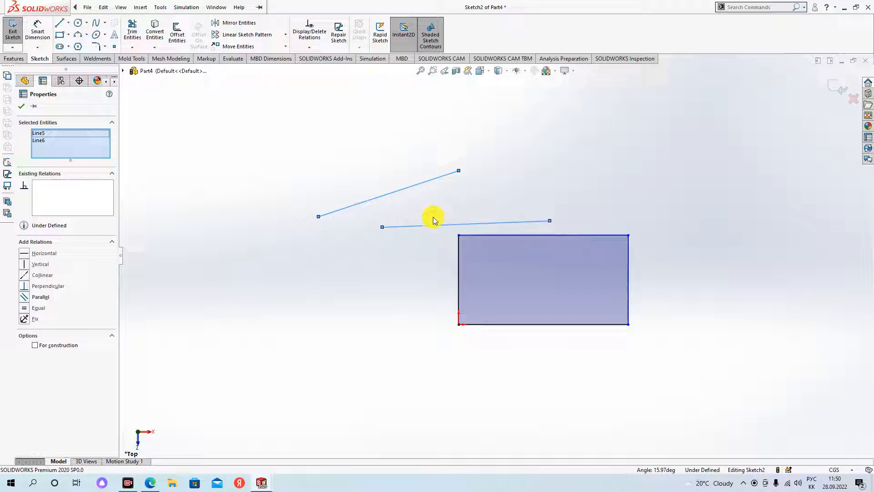
click(27, 298)
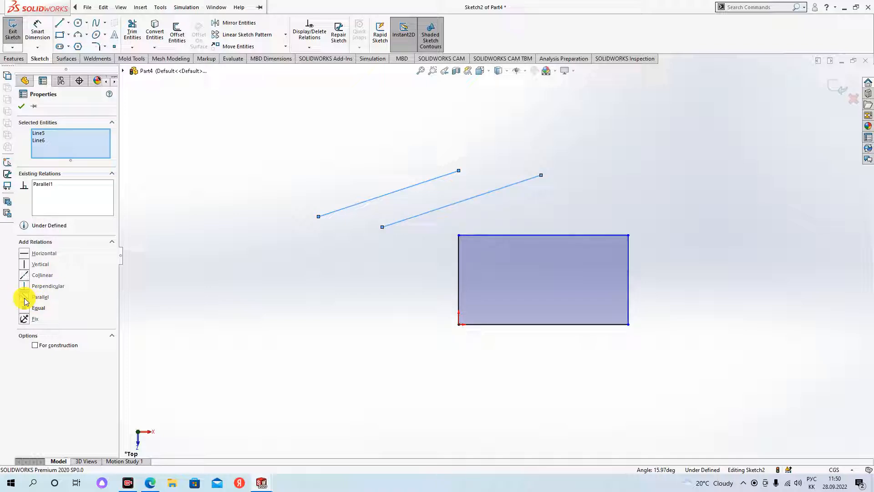
click(298, 313)
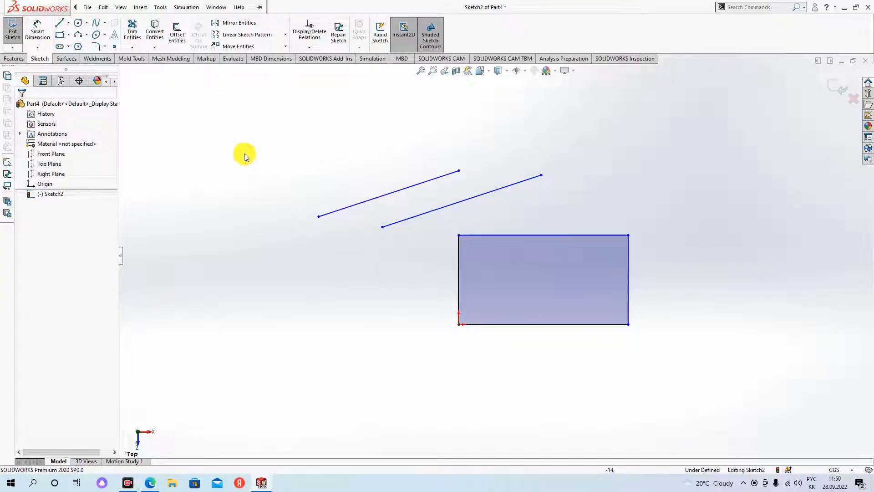
Step: Join the parallel lines' ends with a line about 4.23 cm long at the lower ends and one about 5.43 cm long at the upper ends
click(60, 23)
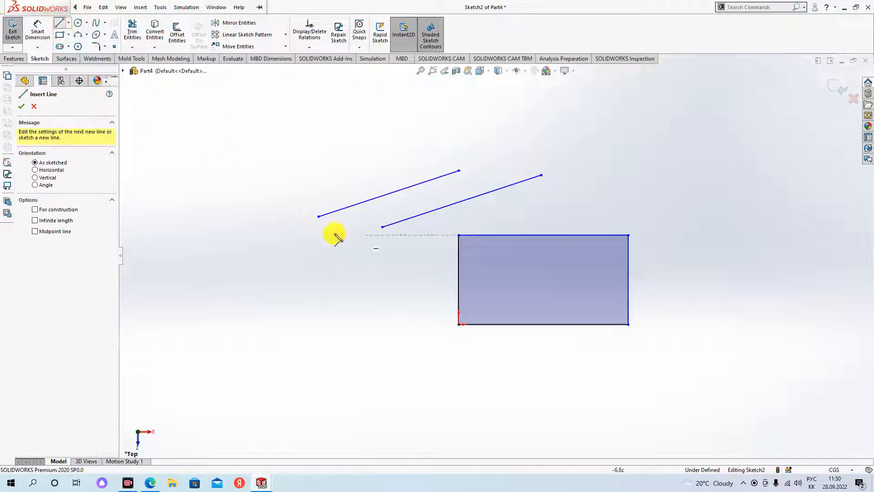
click(318, 216)
click(382, 227)
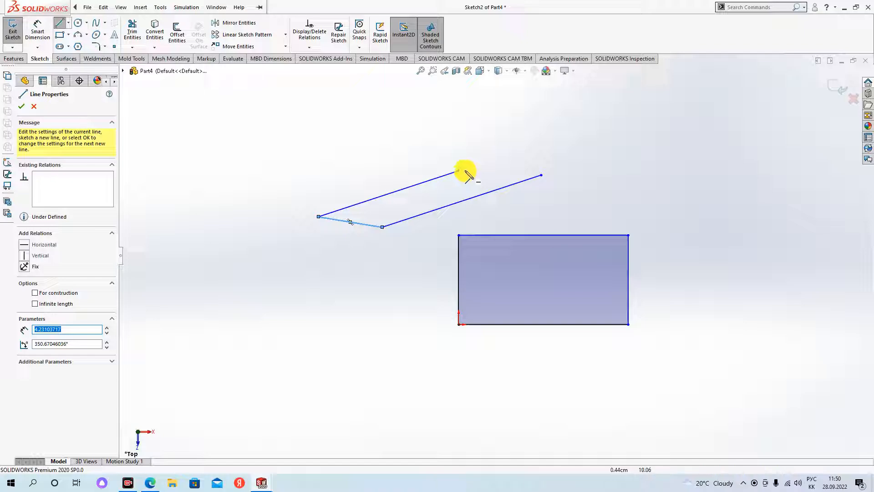
click(458, 171)
click(541, 175)
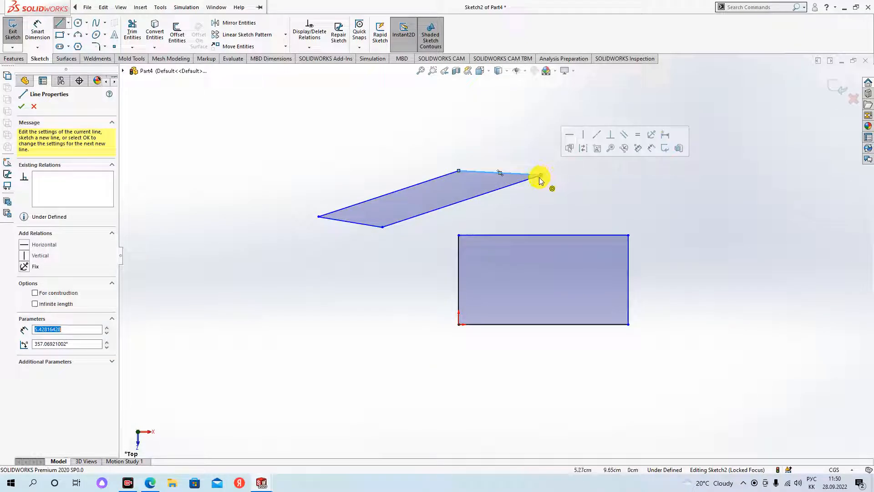
key(Escape)
Step: Dimension the lengths of the two parallel sloped lines above the rectangle
click(38, 31)
click(419, 179)
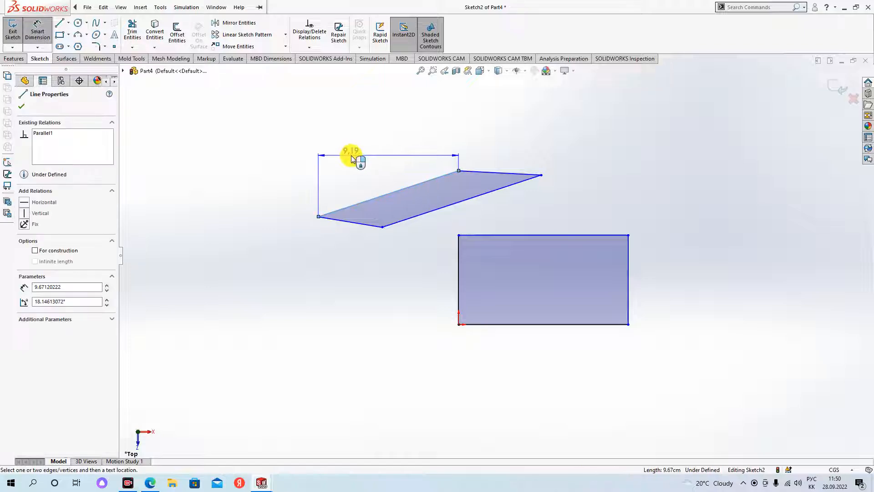
click(328, 176)
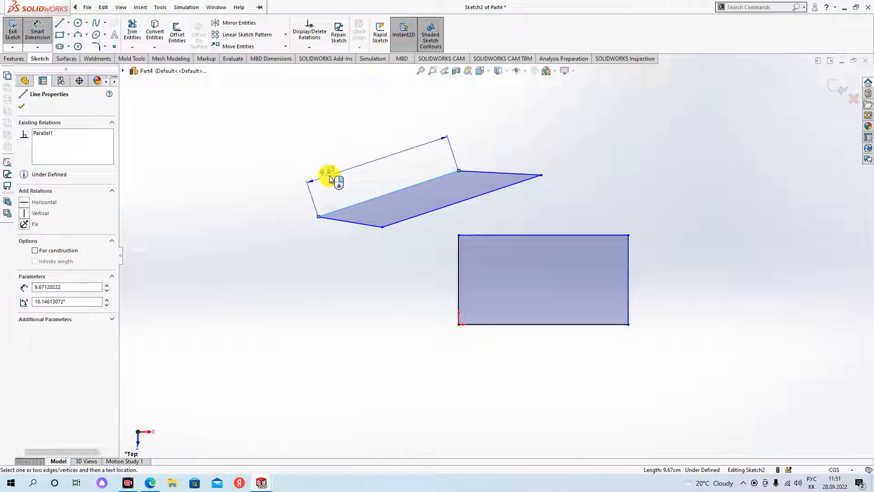
click(290, 164)
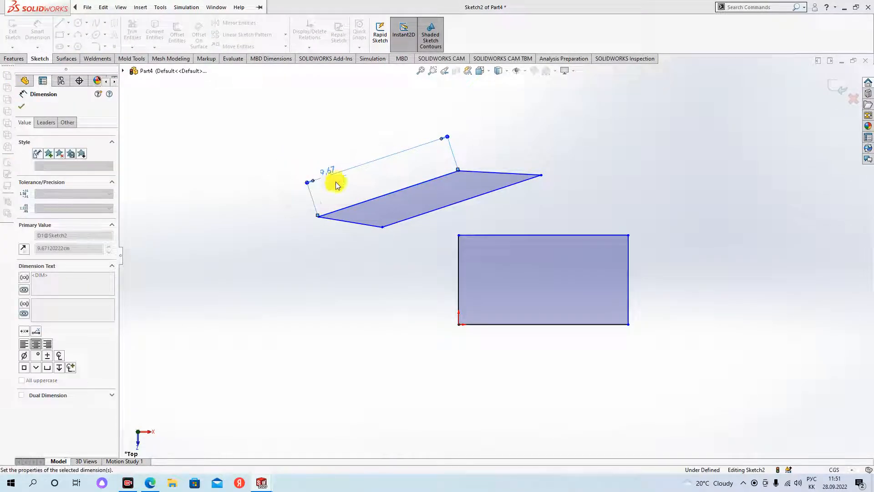
click(477, 206)
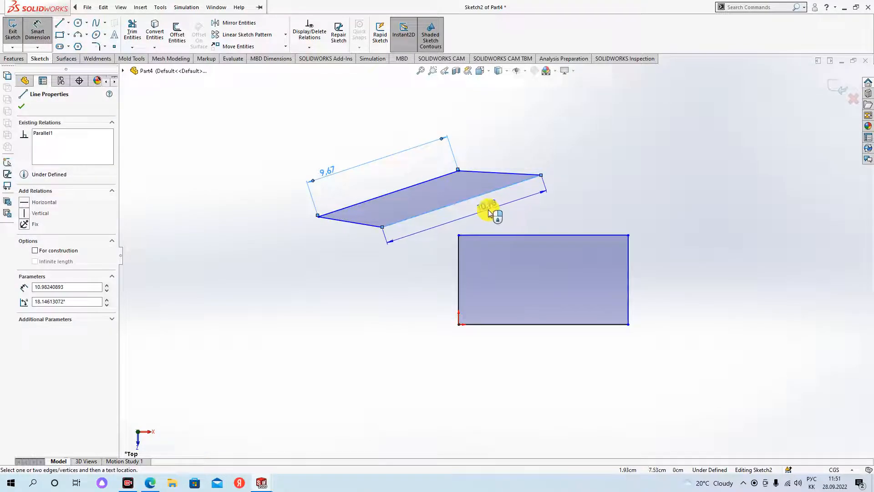
click(490, 214)
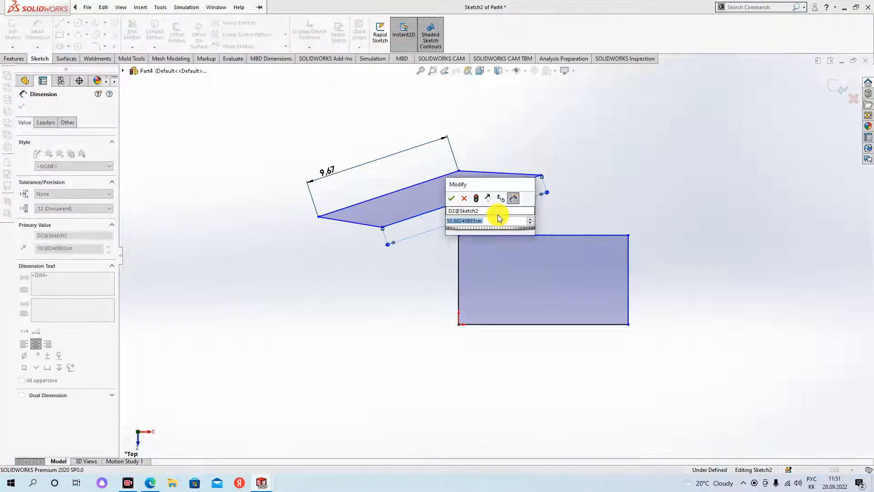
click(451, 197)
key(Escape)
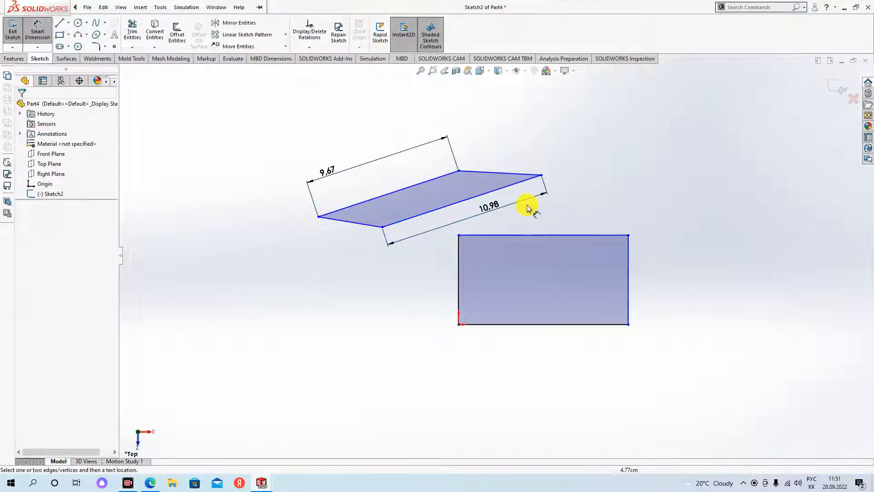
Step: Delete the length dimensions from the two parallel sloped lines
click(504, 206)
key(Delete)
key(Escape)
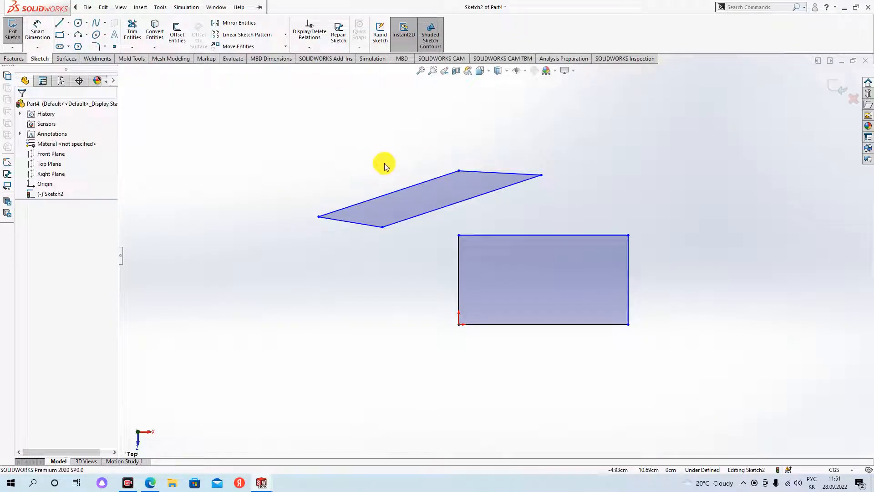
Step: Apply an Equal relation between the two long parallel sloped lines
click(408, 187)
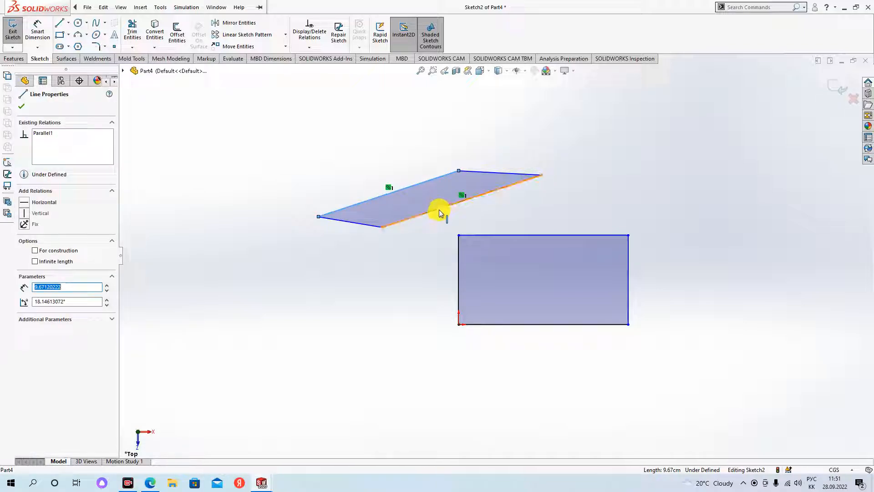
ctrl+click(439, 211)
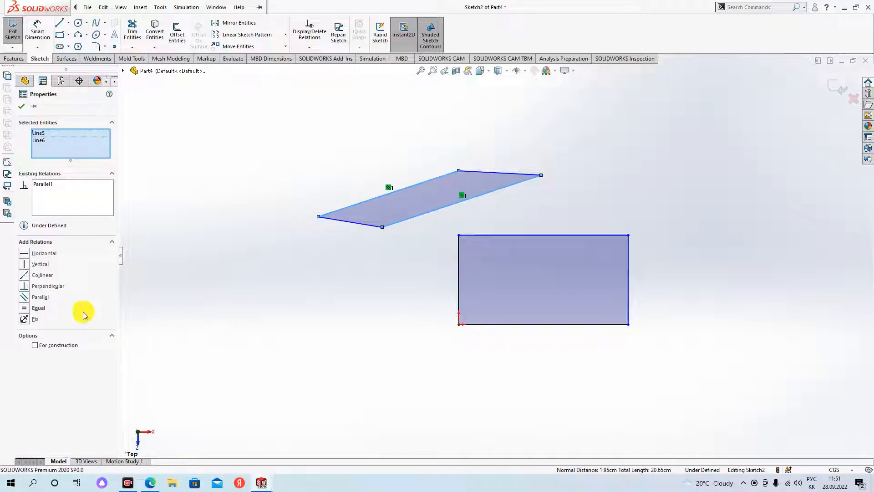
click(25, 309)
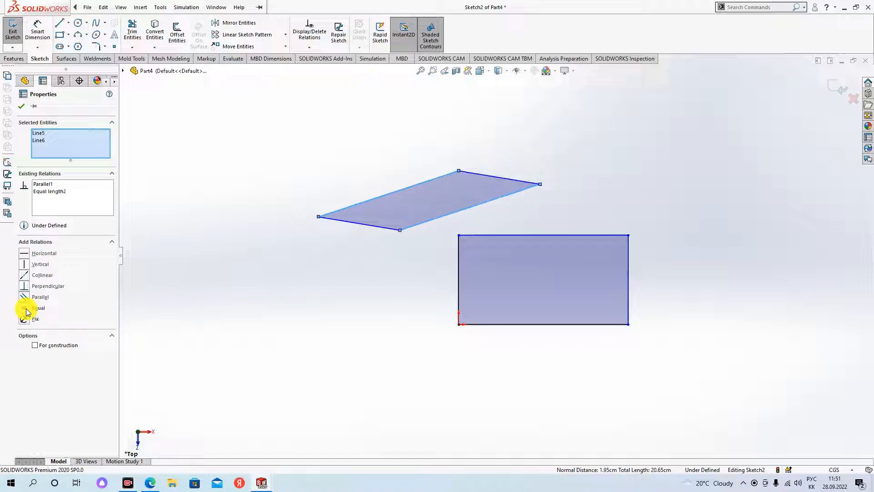
click(303, 294)
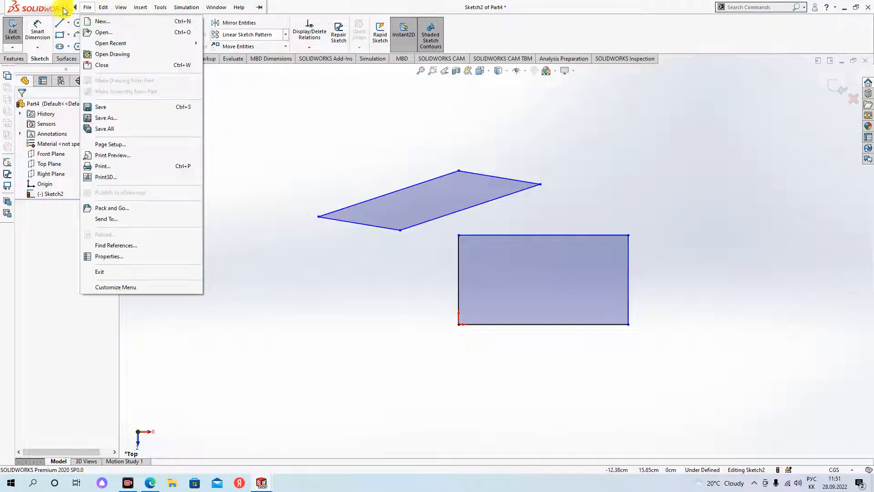
Step: Preview Smart Dimension lengths on the upper shape's lower short side and both long sides to compare them, without placing any dimension
drag(370, 228, 327, 226)
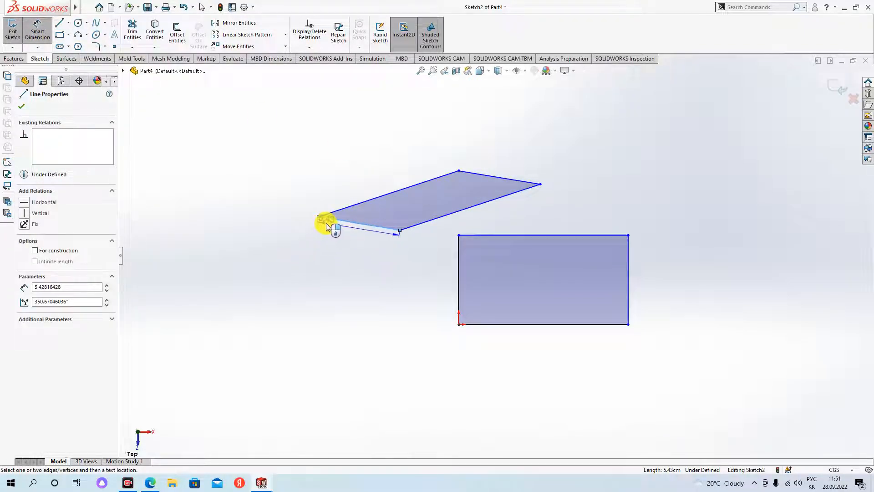
key(Escape)
click(384, 195)
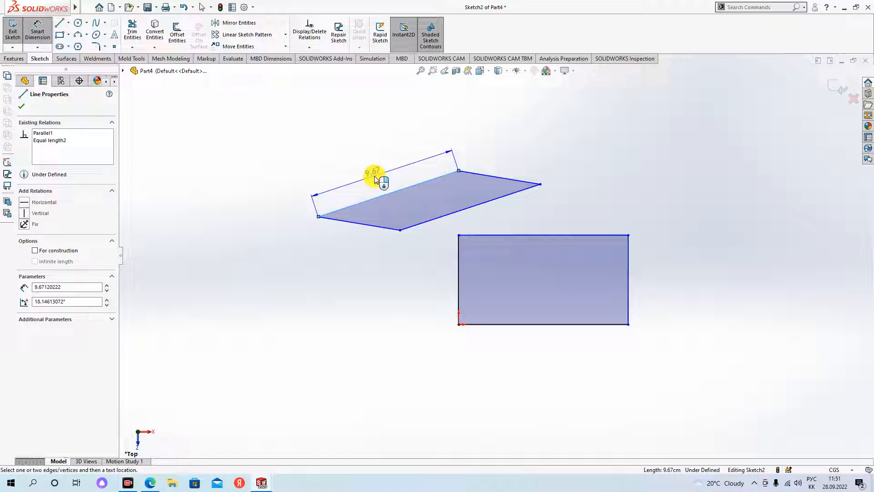
key(Escape)
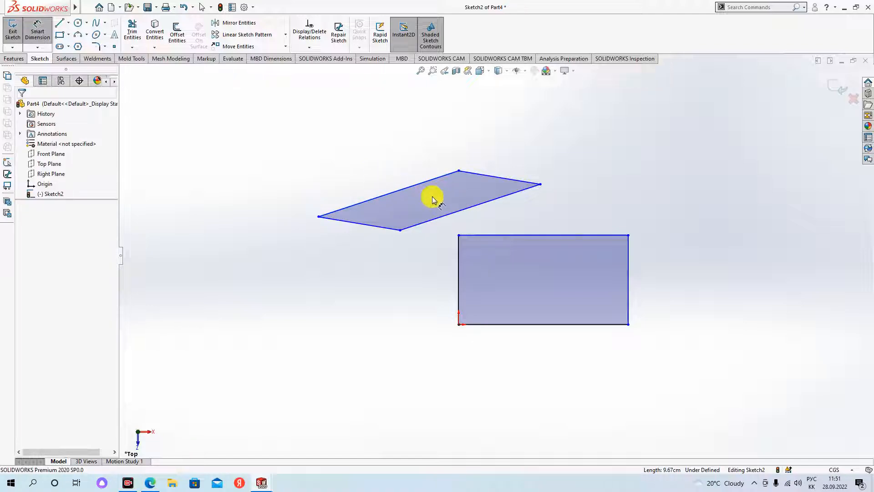
click(471, 206)
key(Escape)
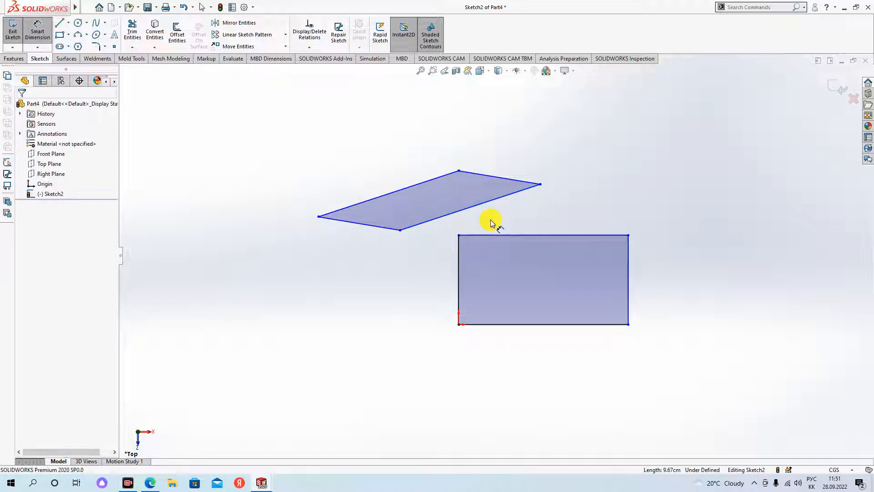
key(Escape)
Step: Apply an Equal relation between the two short sides of the four-sided shape above the rectangle
click(514, 182)
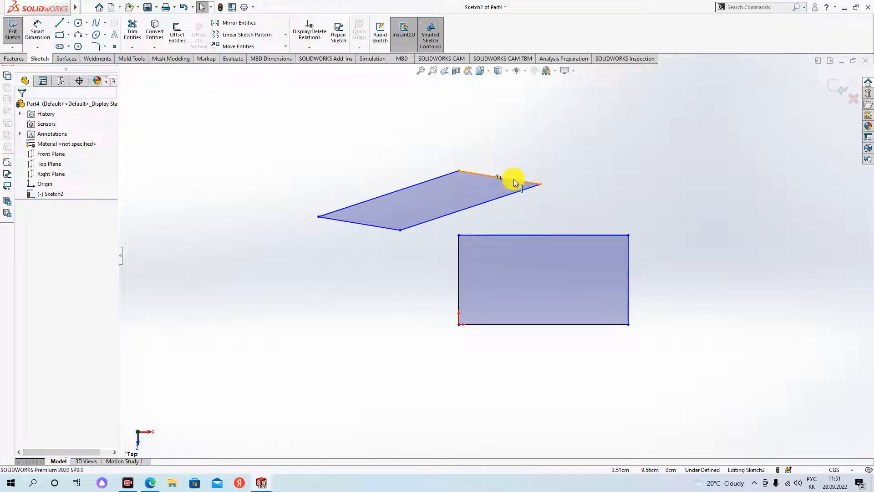
ctrl+click(384, 227)
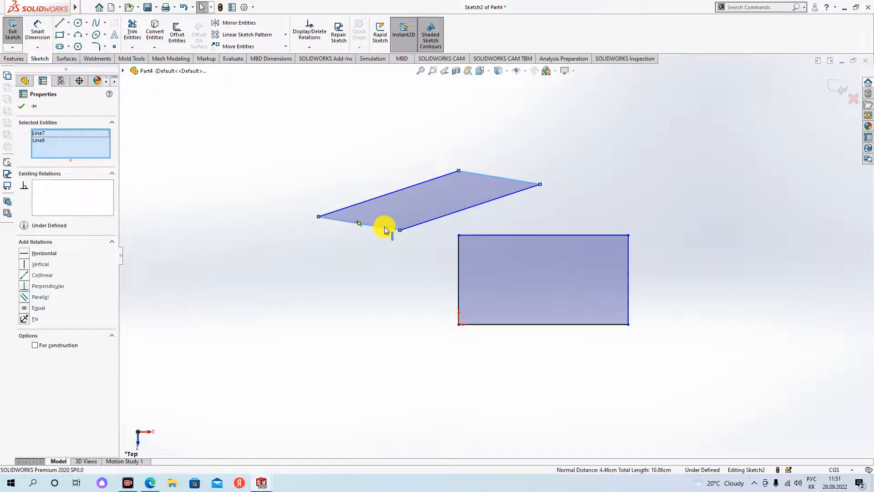
click(23, 311)
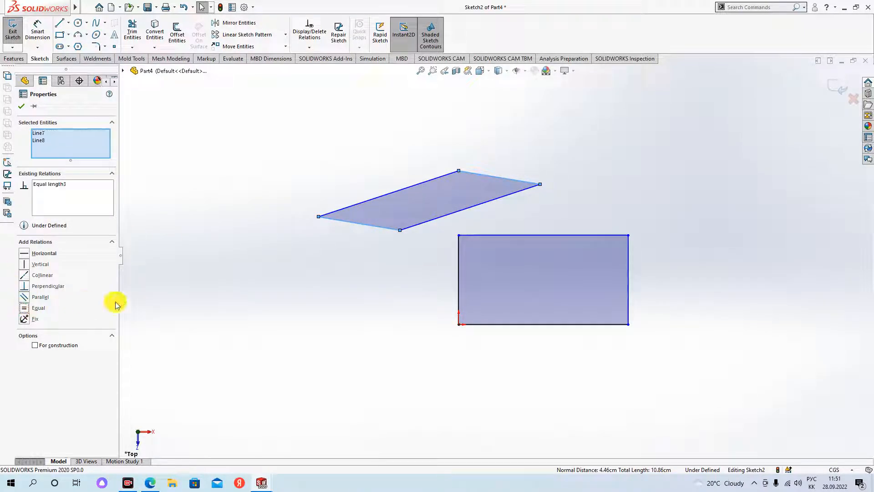
click(185, 299)
scroll(498, 206, down, 3)
scroll(510, 198, up, 5)
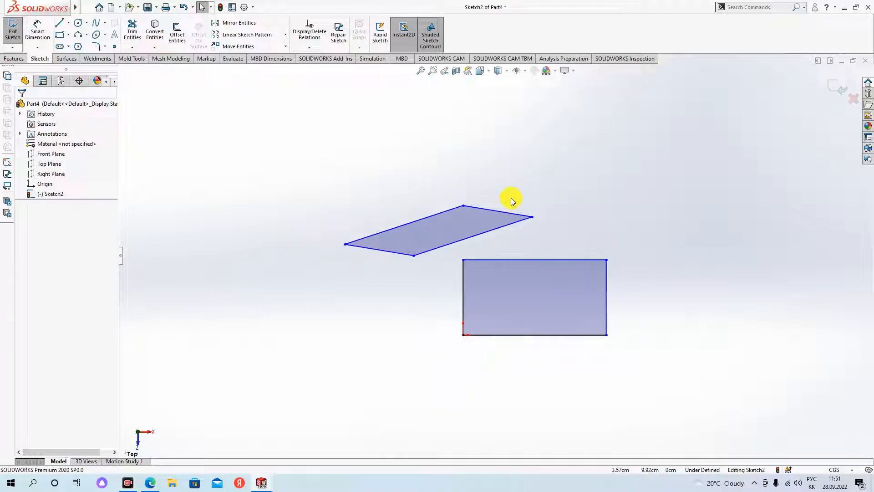
scroll(487, 254, down, 3)
middle_drag(517, 248, 534, 233)
middle_drag(594, 223, 561, 246)
key(space)
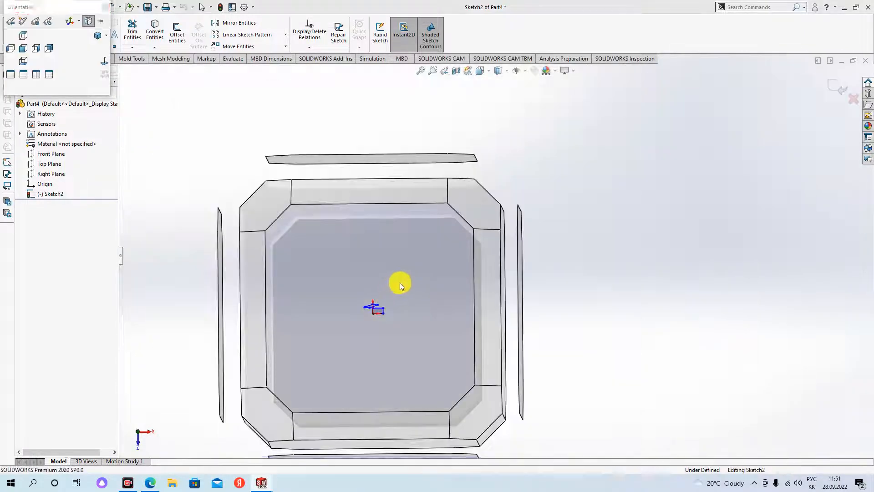
click(399, 285)
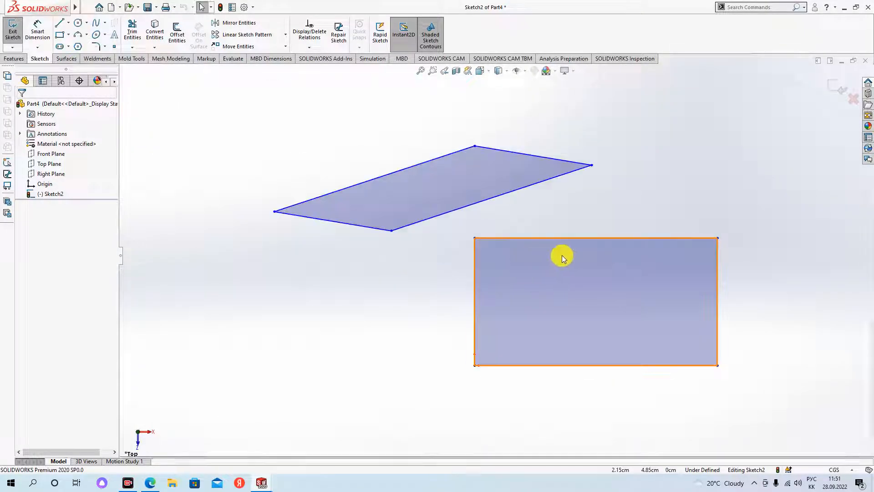
Step: Sketch a separate sloped line above the parallelogram's pointed end, with its lower endpoint at about X 4.18, Y 10.66 cm
click(63, 26)
scroll(703, 223, up, 3)
scroll(622, 206, down, 2)
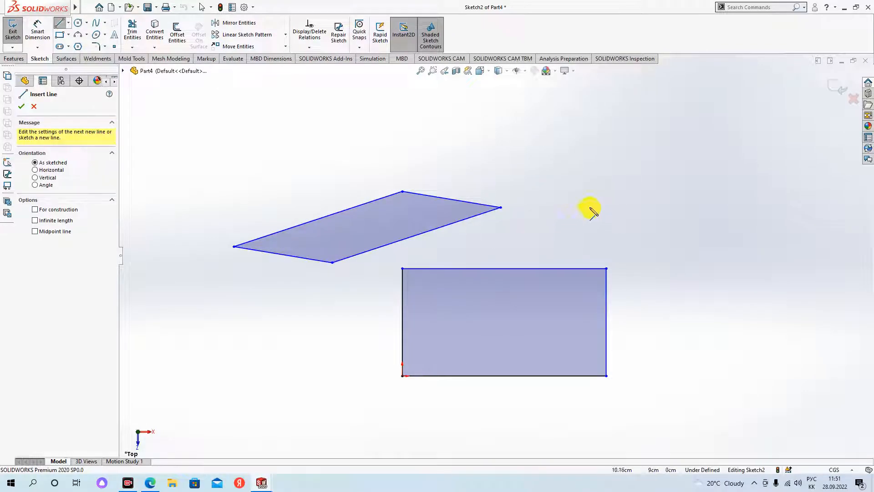
click(621, 152)
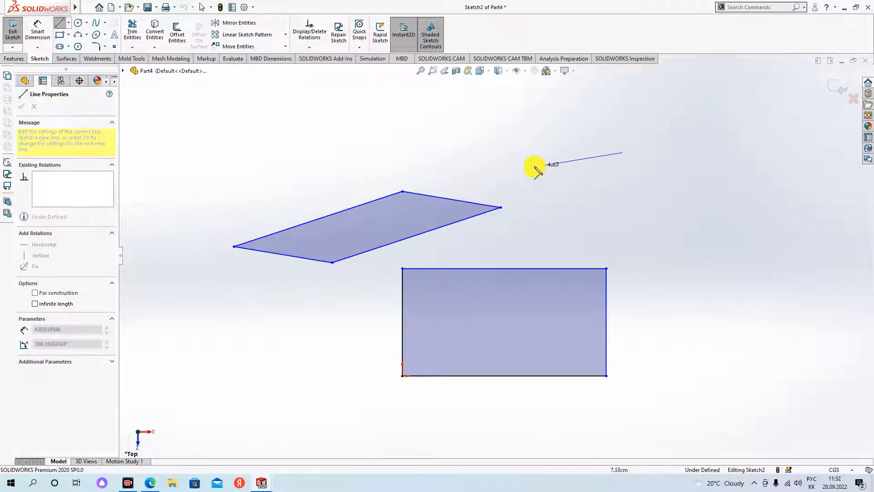
click(480, 180)
key(Escape)
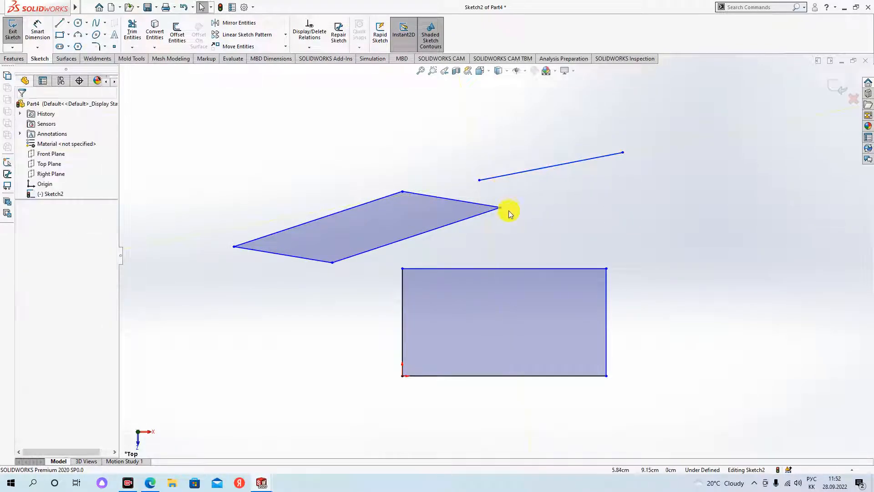
Step: Apply a Merge relation between the separate line's lower endpoint and the nearest corner of the parallelogram
click(479, 179)
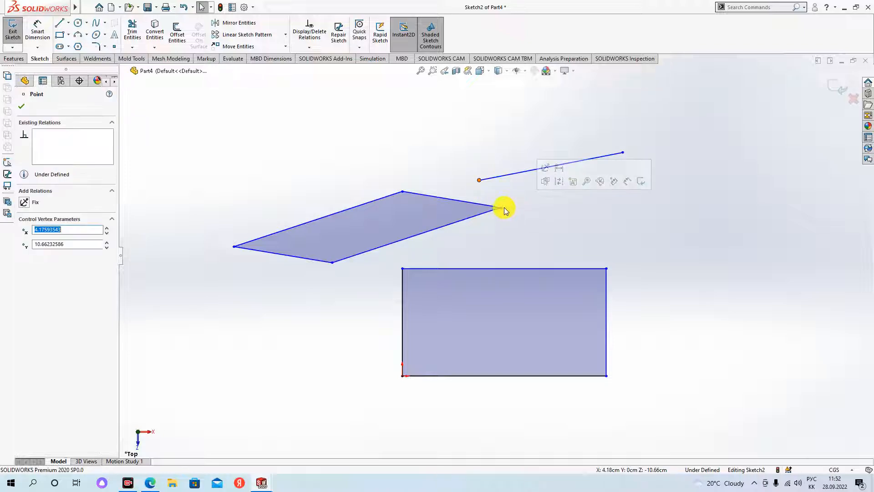
click(522, 214)
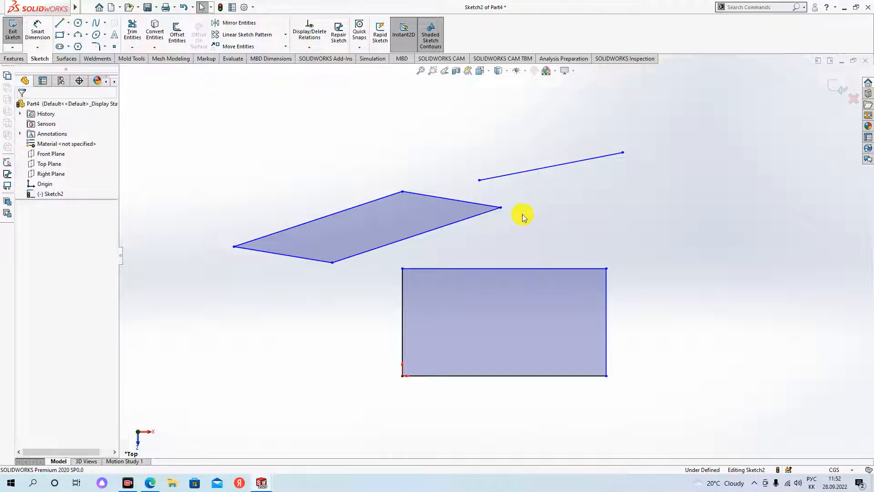
click(478, 179)
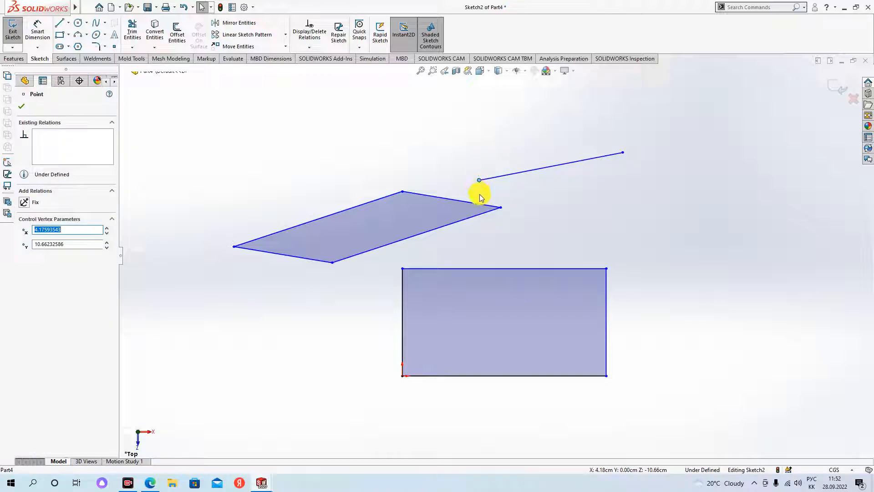
click(539, 200)
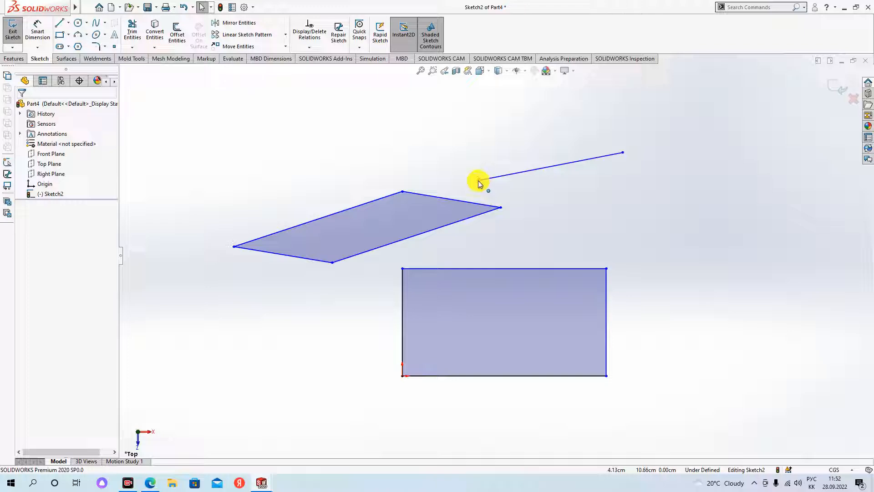
click(478, 179)
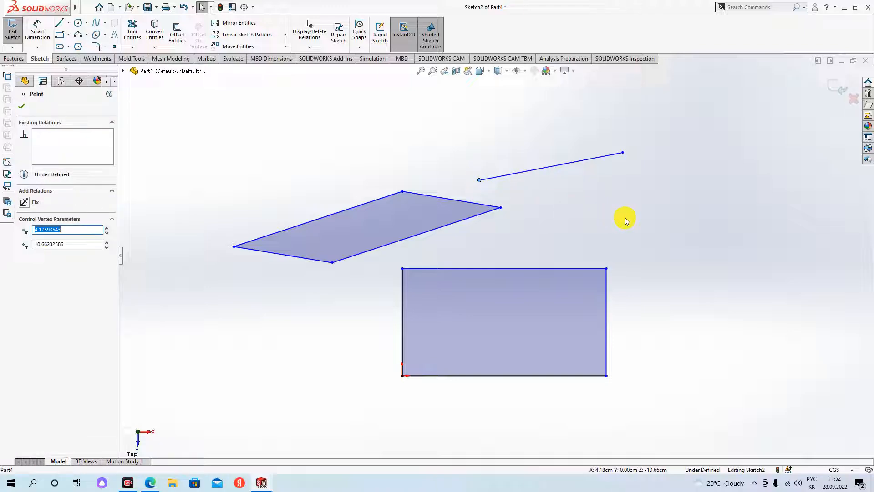
ctrl+click(501, 208)
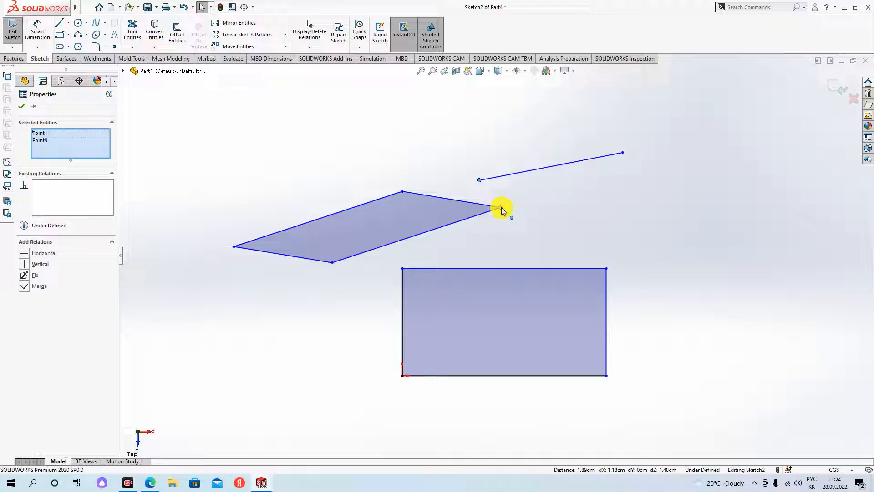
click(22, 286)
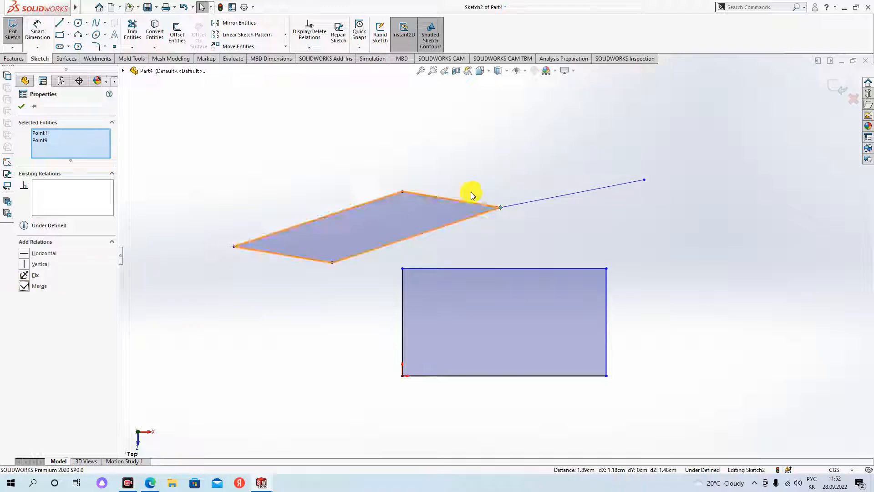
click(575, 140)
Step: Move the attached line's free end to about X 12.14, Y 11.07 cm and shift the line slightly to test the merged joint
scroll(605, 186, down, 3)
drag(674, 176, 639, 163)
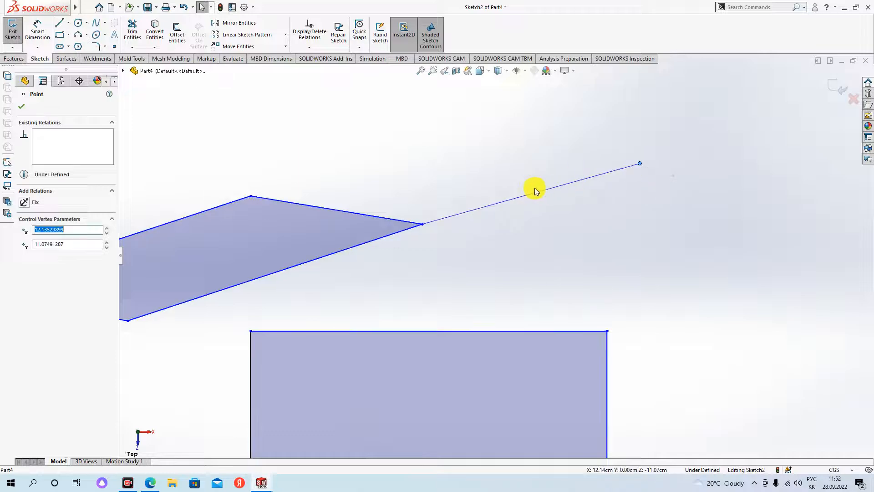
drag(505, 199, 546, 194)
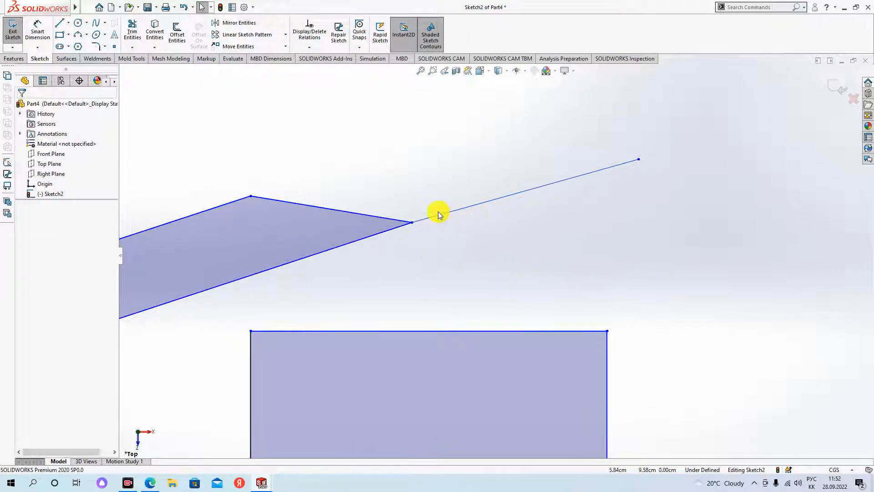
drag(445, 214, 423, 229)
click(490, 246)
scroll(473, 241, up, 3)
scroll(405, 249, down, 1)
scroll(430, 242, up, 2)
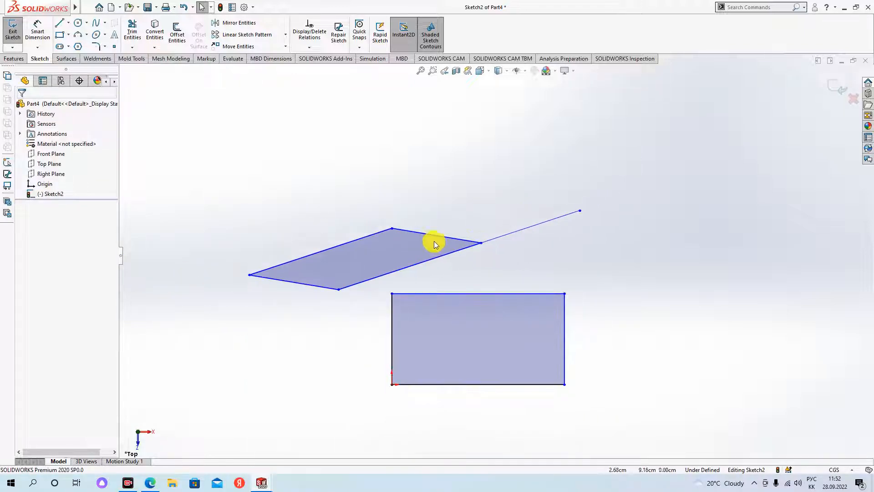
scroll(373, 256, down, 2)
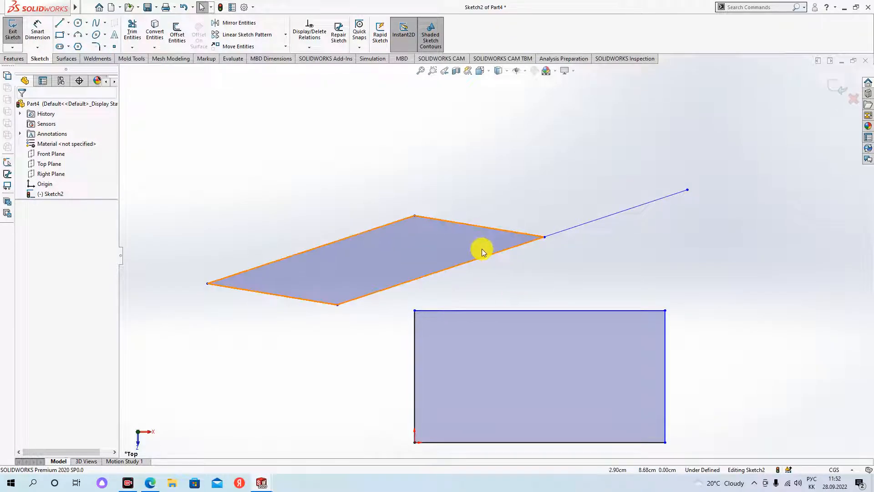
Step: Move the parallelogram's joined corner to about X -3.08, Y 10.19 cm and the attached line's free end to about X 0.76, Y 12.90 cm
drag(548, 235, 345, 212)
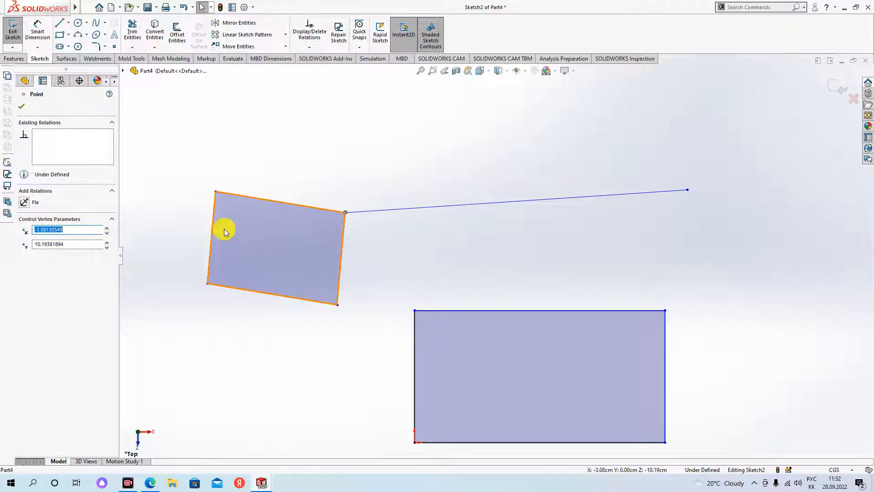
drag(687, 189, 426, 154)
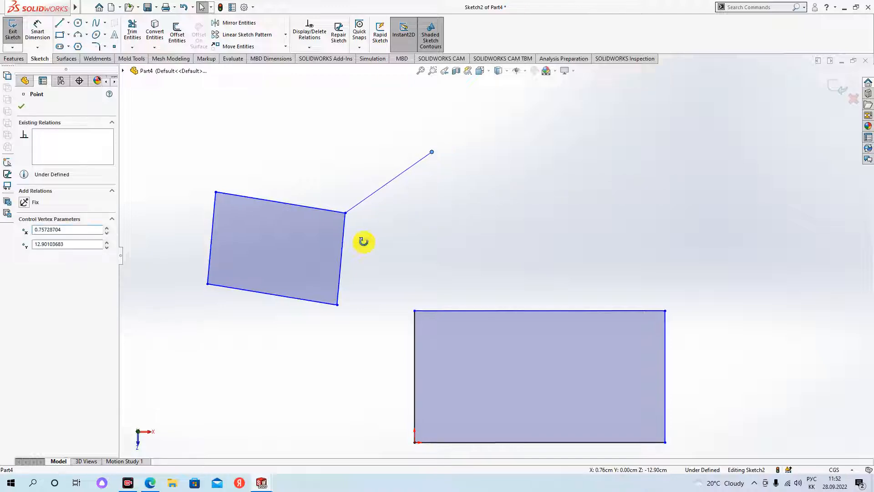
click(21, 106)
Step: Sketch a separate, gently sloped line above the right end of the rectangle
click(59, 22)
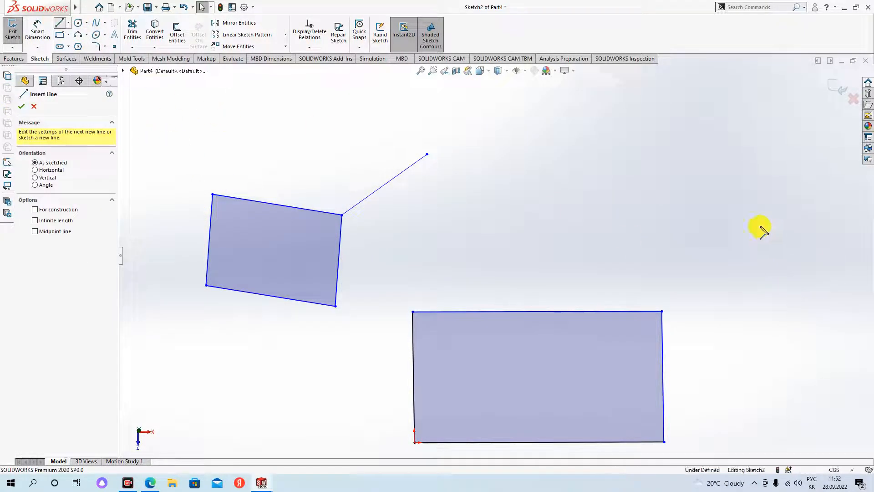
click(773, 225)
click(629, 253)
key(Escape)
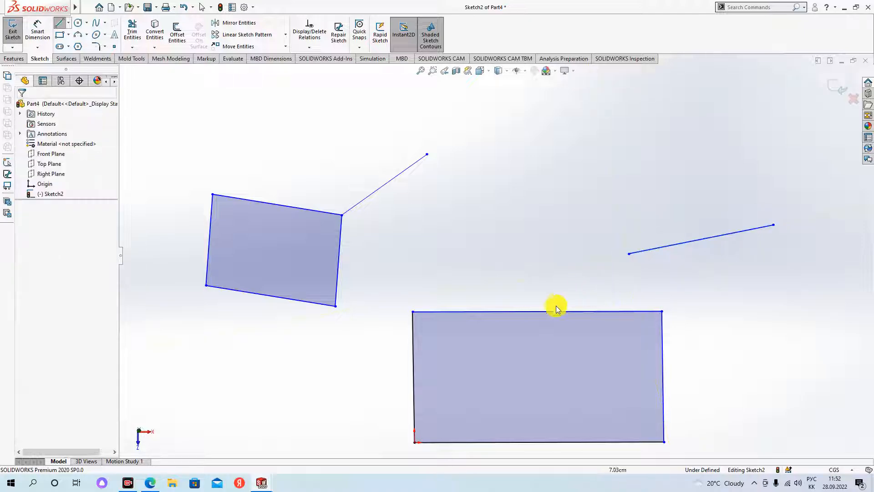
Step: Try a Merge relation between the separate line's lower endpoint and the attached line's free end, and undo it
click(629, 253)
ctrl+click(427, 154)
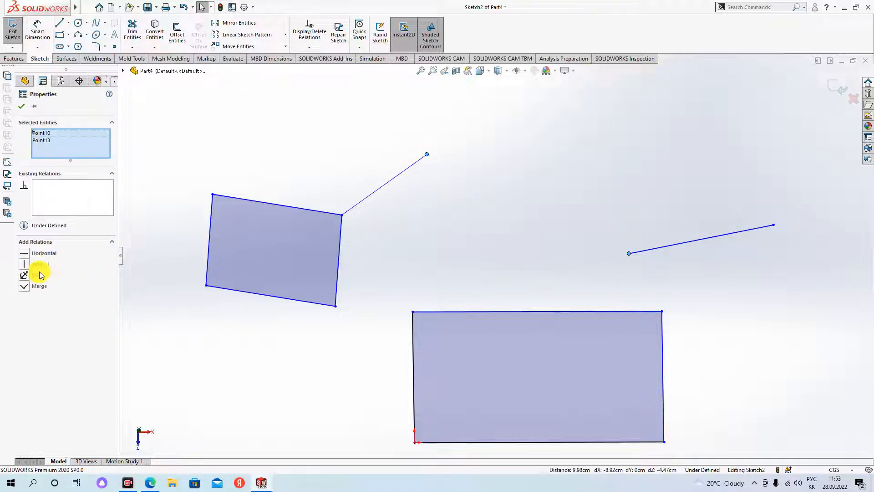
click(23, 286)
click(504, 254)
key(ctrl+z)
click(460, 164)
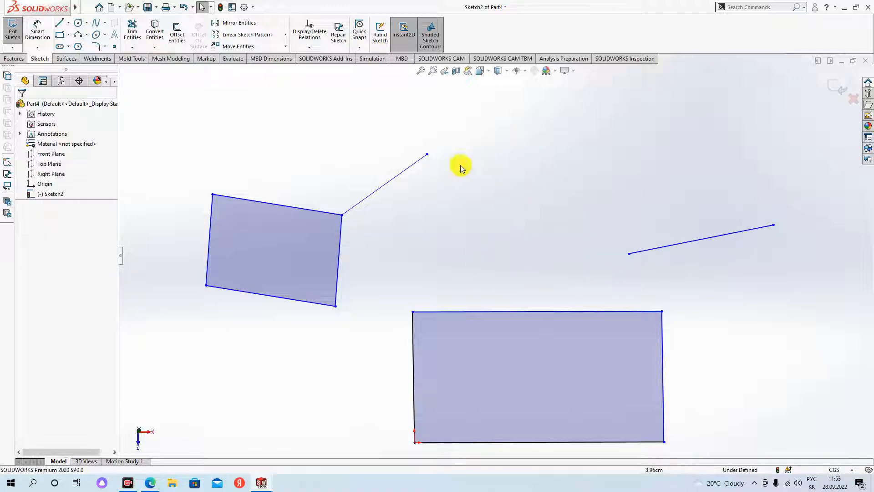
Step: Merge the separate line's lower endpoint with the attached line's free end, and delete the newly joined line
click(428, 155)
ctrl+click(630, 257)
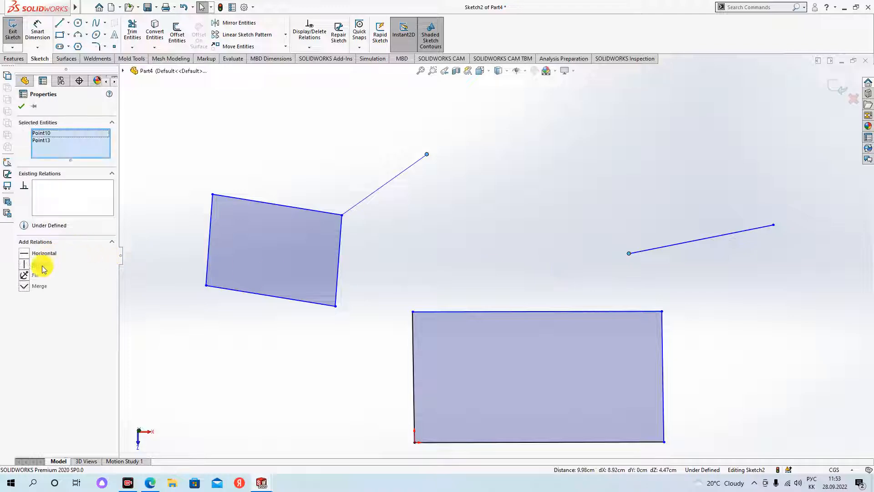
click(24, 286)
click(441, 165)
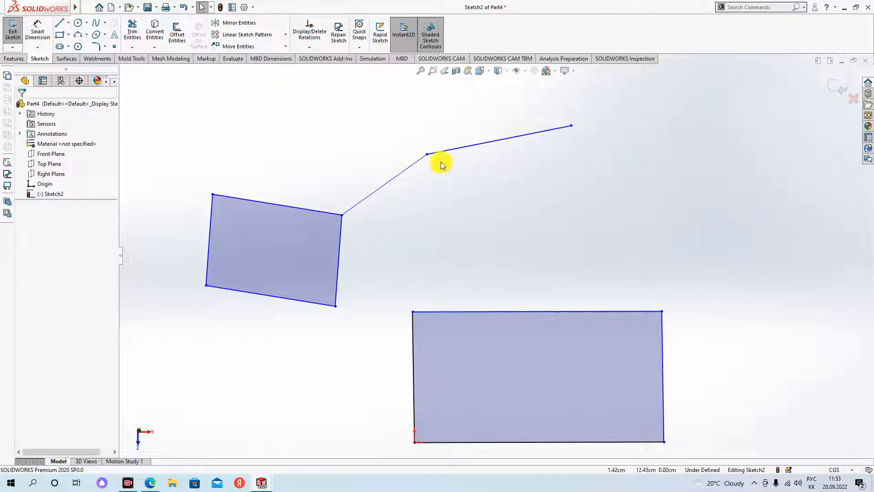
click(444, 153)
key(Delete)
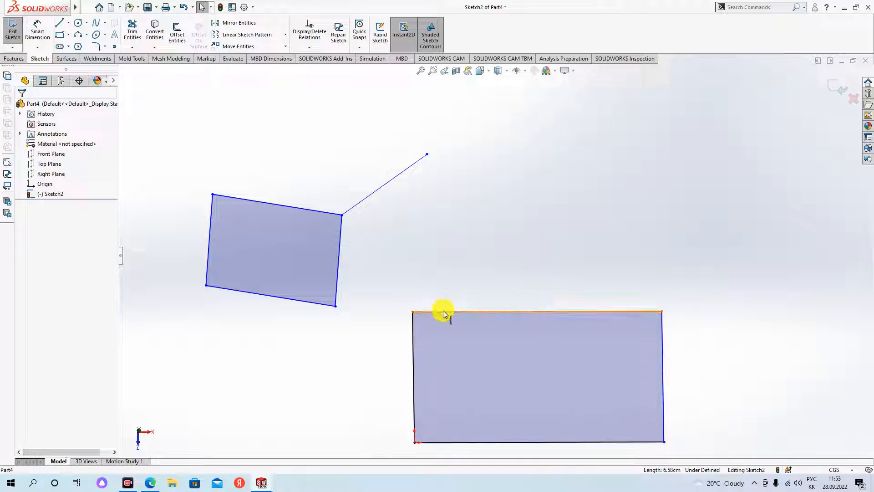
Step: Apply a Merge relation between the attached line's free end and the rectangle's upper-left corner
click(412, 311)
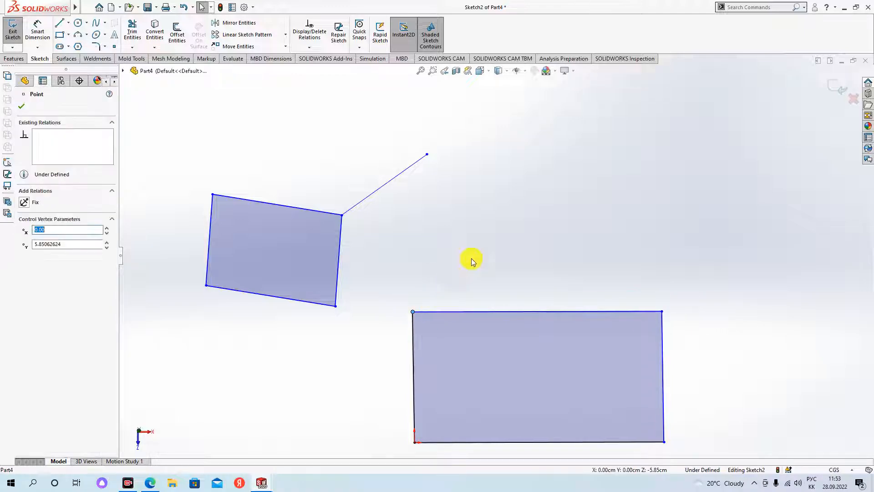
ctrl+click(427, 157)
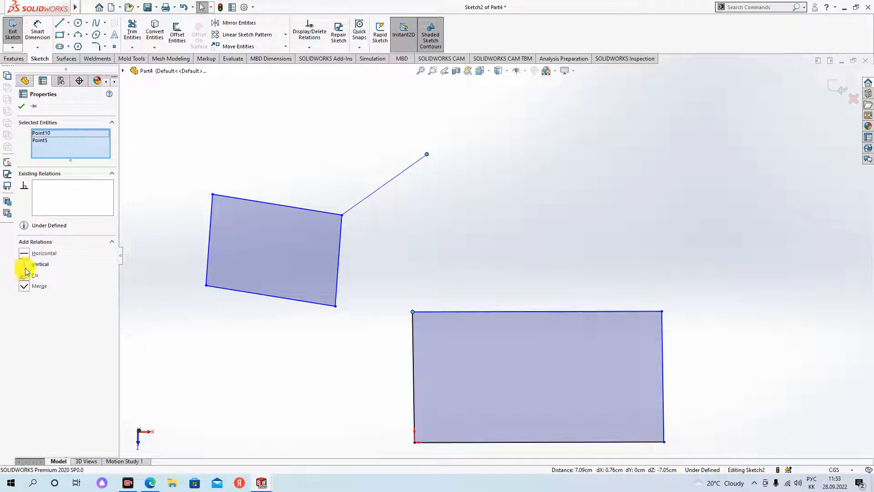
click(24, 286)
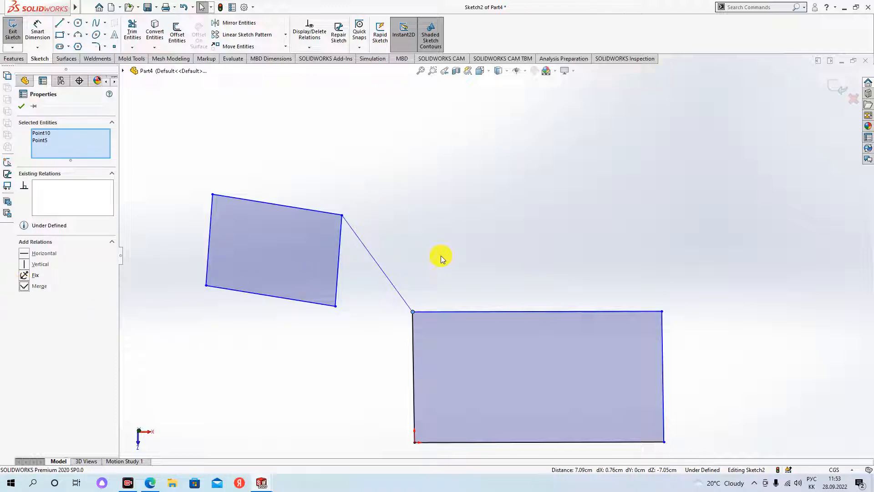
click(458, 262)
scroll(457, 262, up, 4)
scroll(469, 305, down, 2)
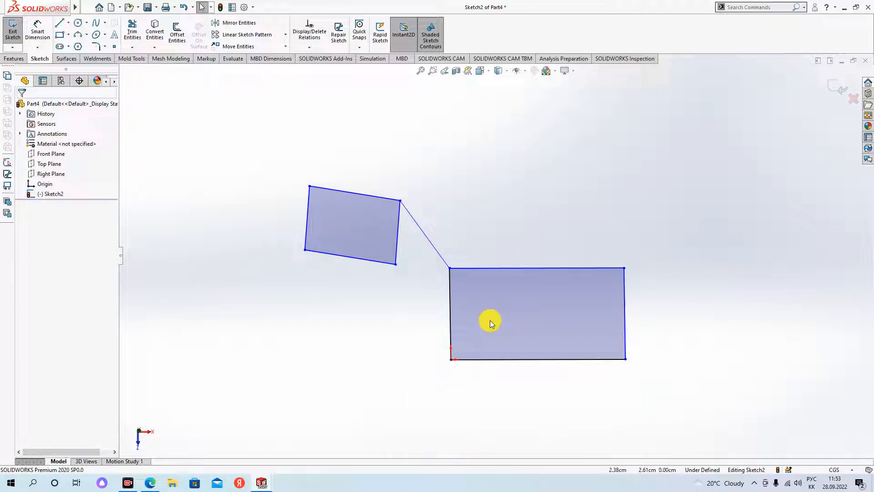
Step: Test the merged joint by moving it upward so that the rectangle's upper edge is raised
click(432, 245)
scroll(448, 269, up, 3)
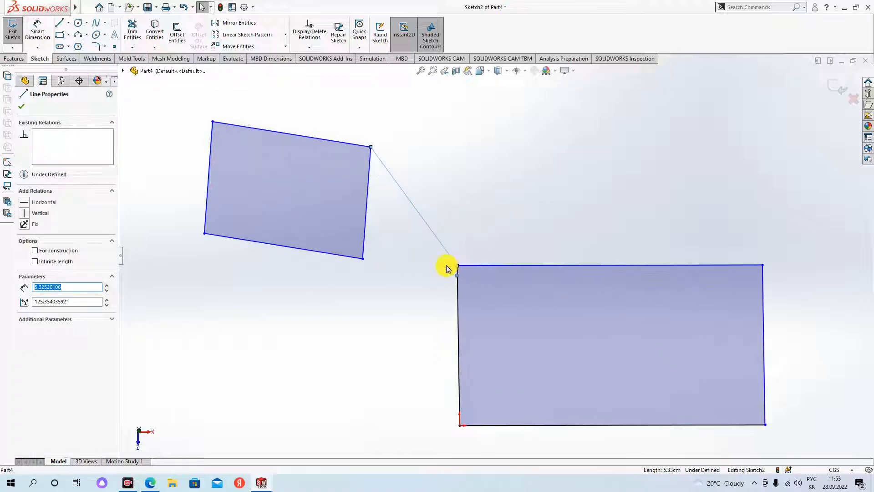
click(458, 267)
click(371, 146)
click(381, 161)
key(Escape)
click(457, 267)
drag(460, 263, 441, 244)
key(Escape)
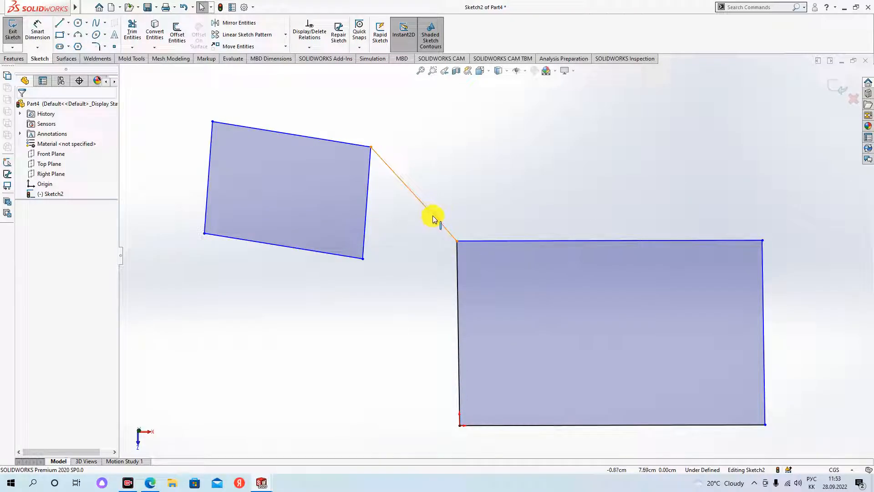
Step: Delete the line connecting the parallelogram to the rectangle
click(433, 218)
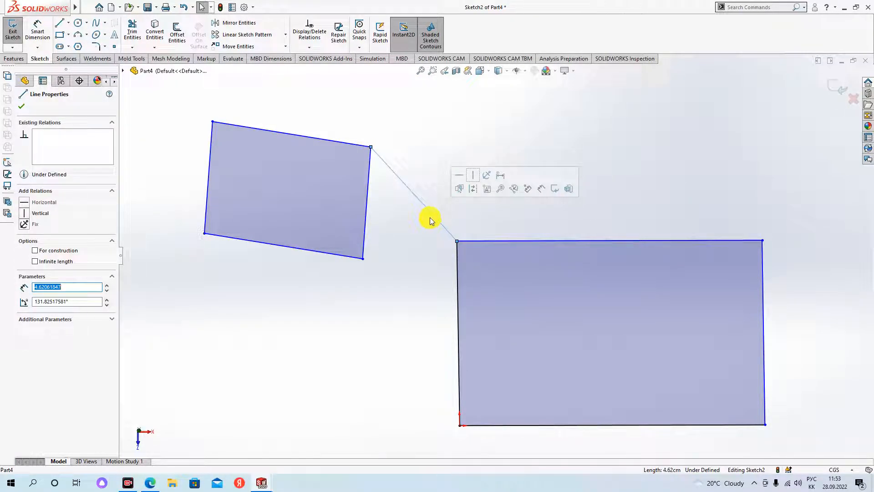
click(401, 274)
click(437, 221)
key(Delete)
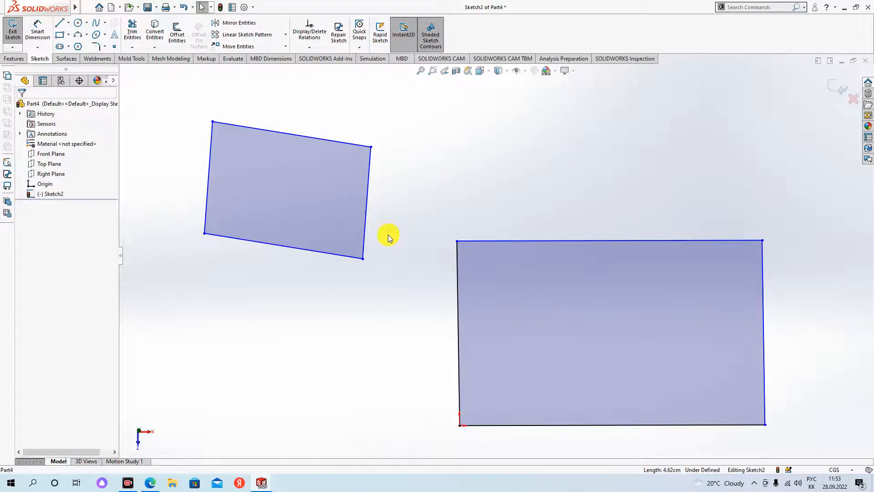
Step: Sketch a gently sloped line about 5.85 cm long above the rectangle's upper edge
scroll(416, 266, up, 3)
scroll(422, 235, down, 2)
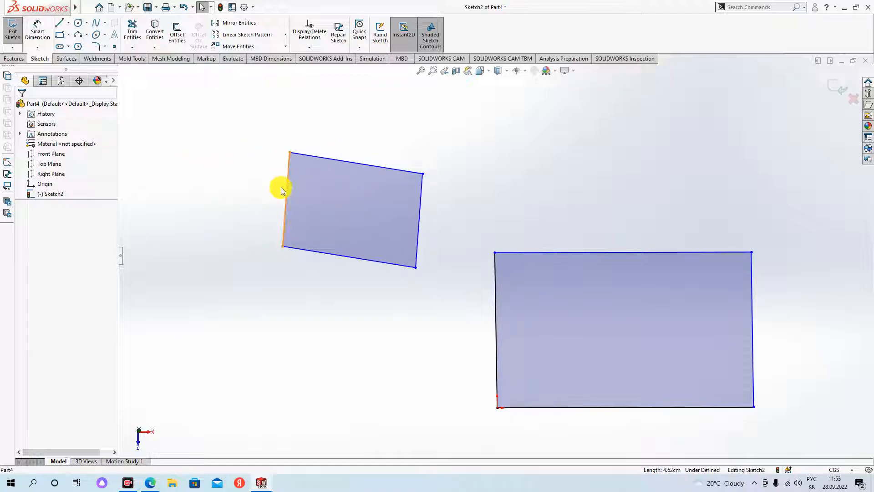
click(60, 24)
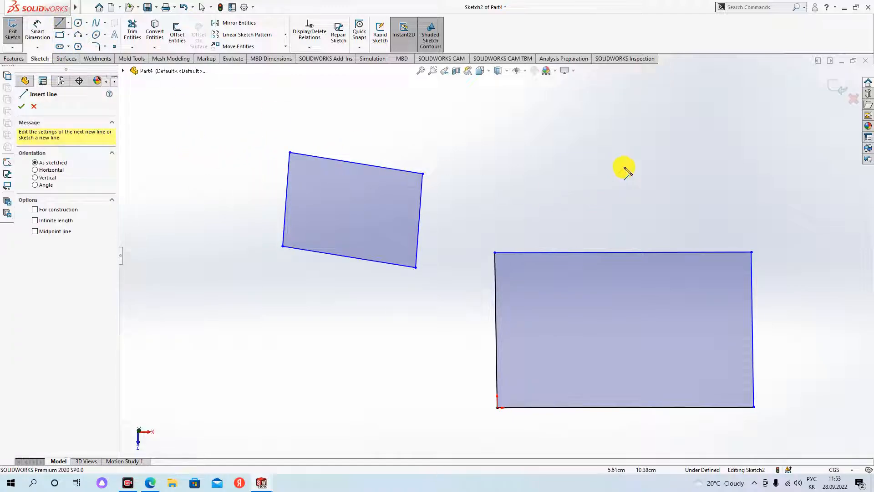
click(624, 165)
click(494, 200)
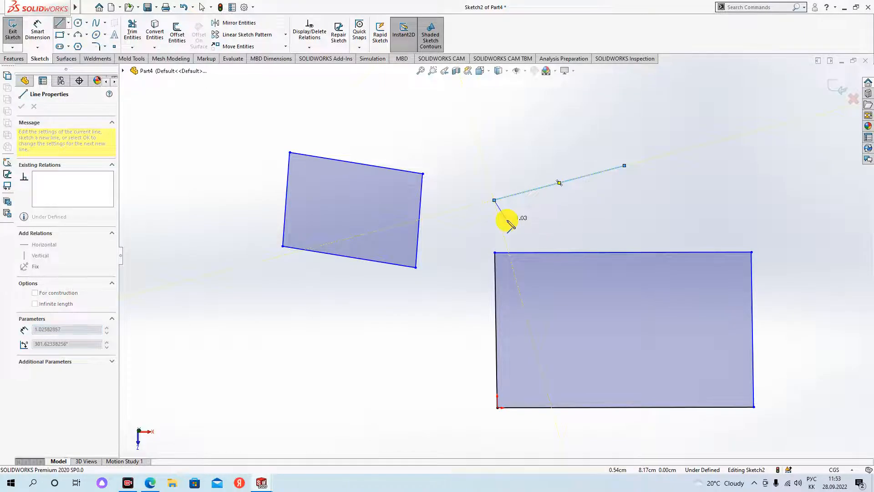
key(Escape)
Step: Sketch a shorter, steeper line about 3.16 cm long at about 38.3° above the first sloped line
click(59, 24)
click(516, 168)
click(572, 124)
key(Escape)
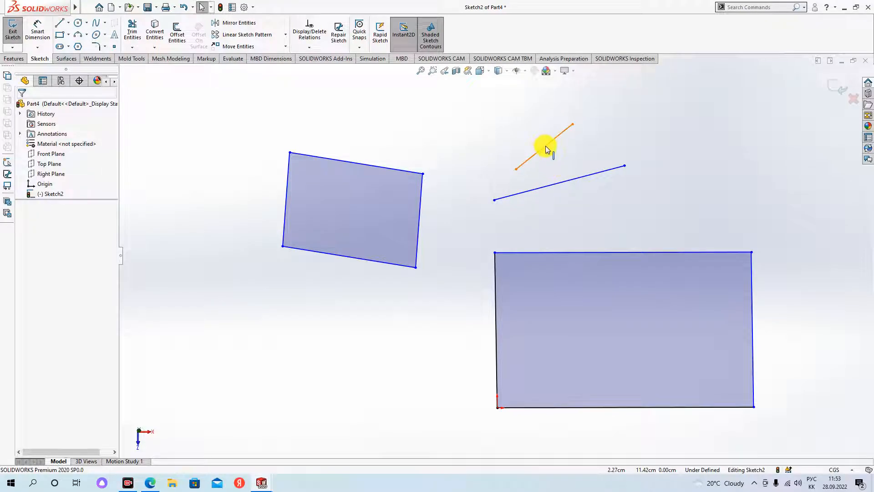
Step: Apply a Perpendicular relation between the two separate sloped lines
click(545, 148)
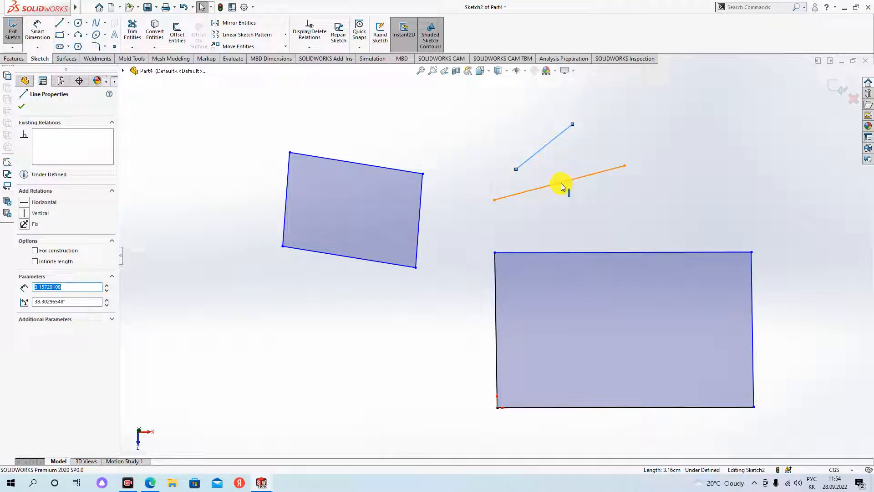
ctrl+click(576, 184)
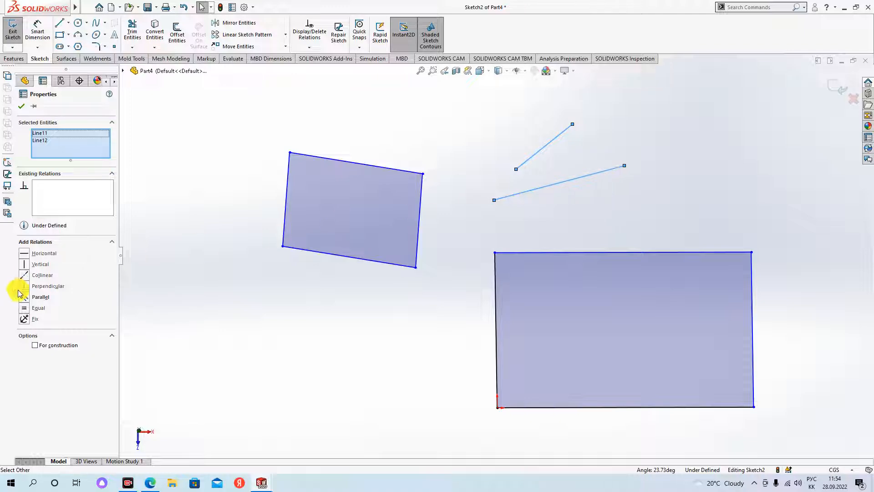
click(41, 285)
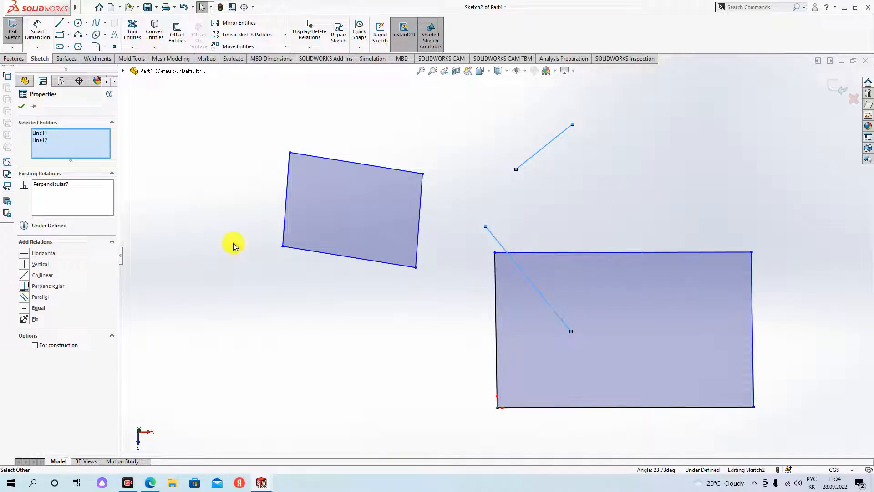
key(Escape)
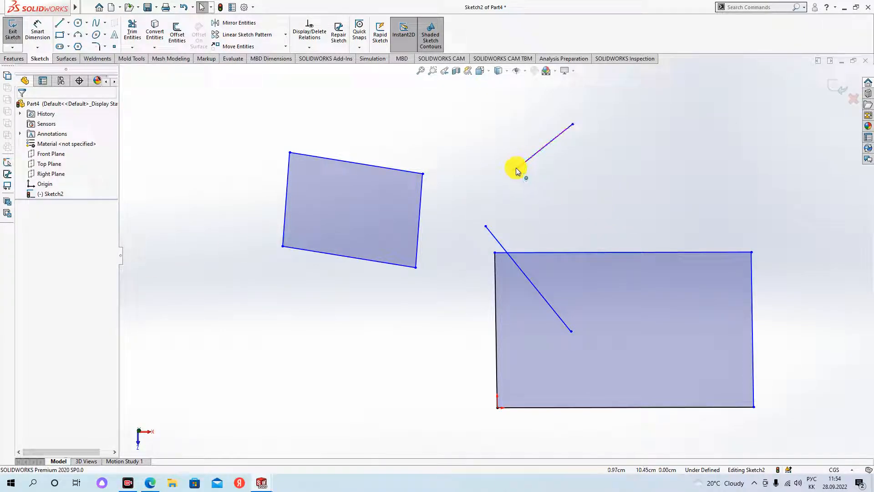
Step: Shift the longer line slightly to test the Perpendicular relation, and inspect the relation listed for that line
click(496, 241)
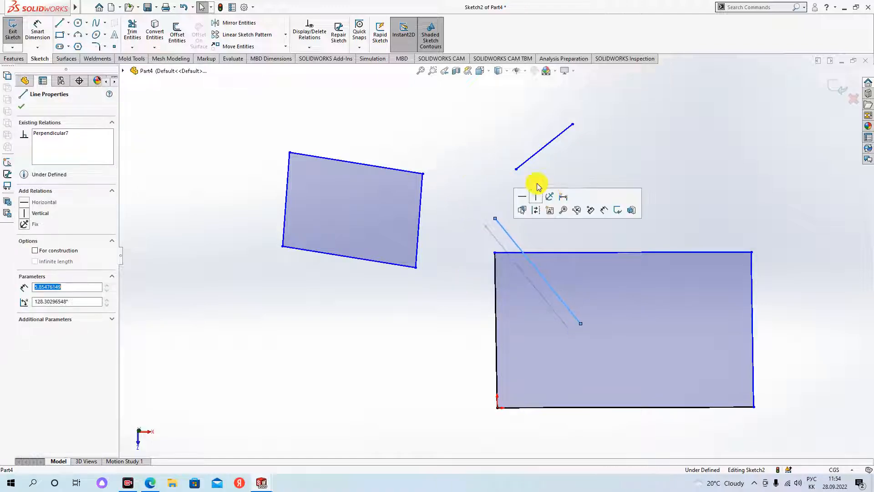
key(Escape)
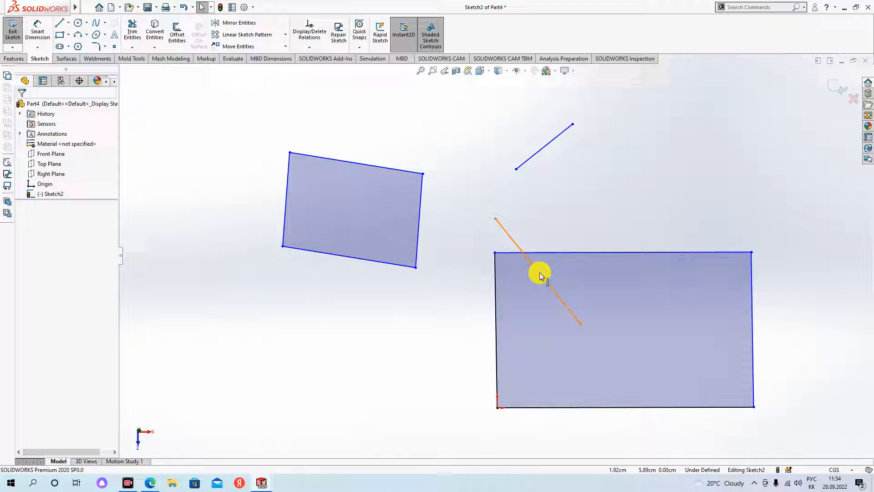
click(540, 272)
click(544, 271)
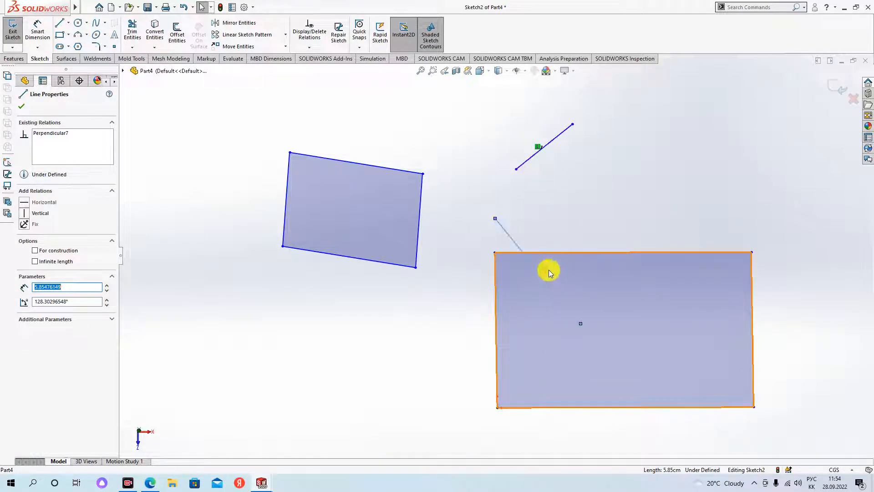
click(581, 187)
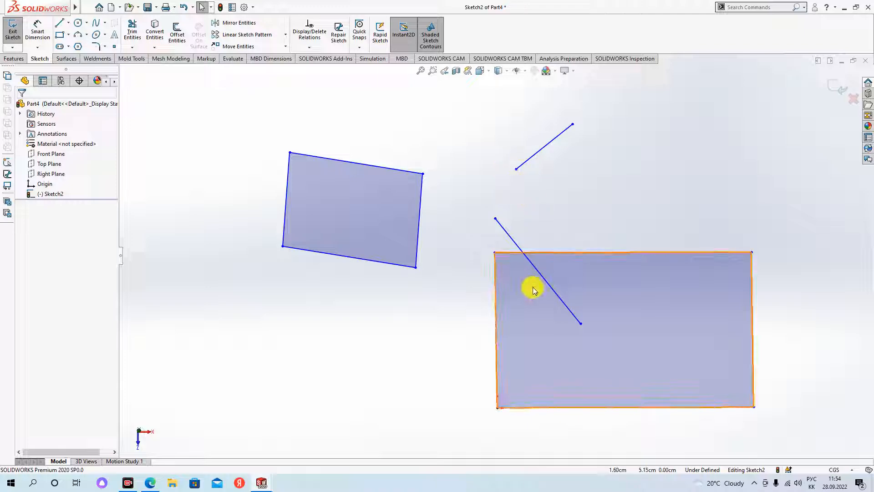
click(540, 274)
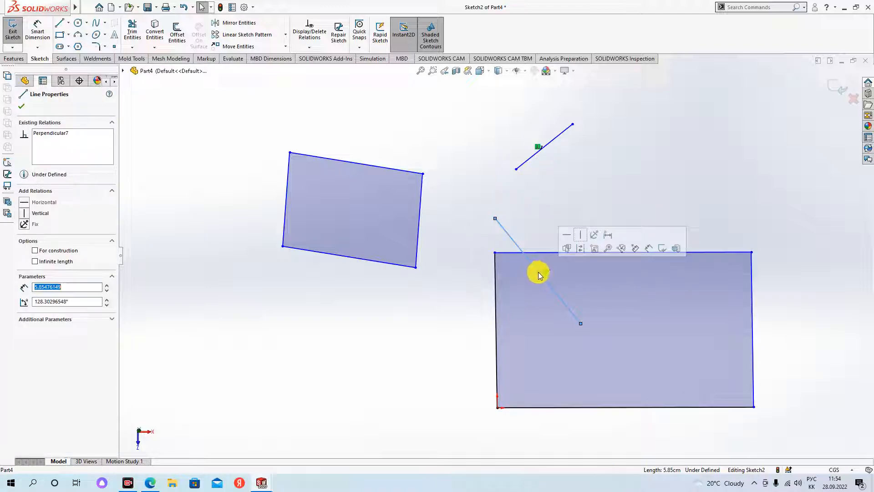
click(536, 189)
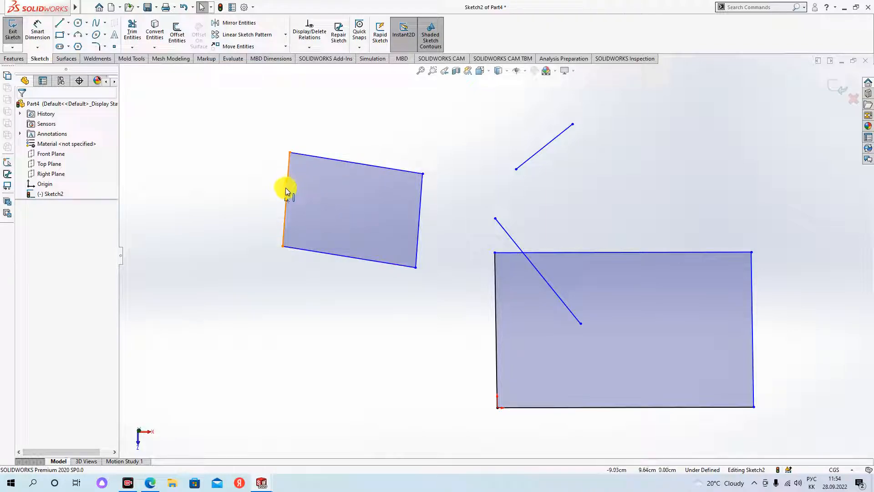
Step: Select the shorter line's lower endpoint together with the longer line's midpoint and review the relations available for the two points
click(516, 170)
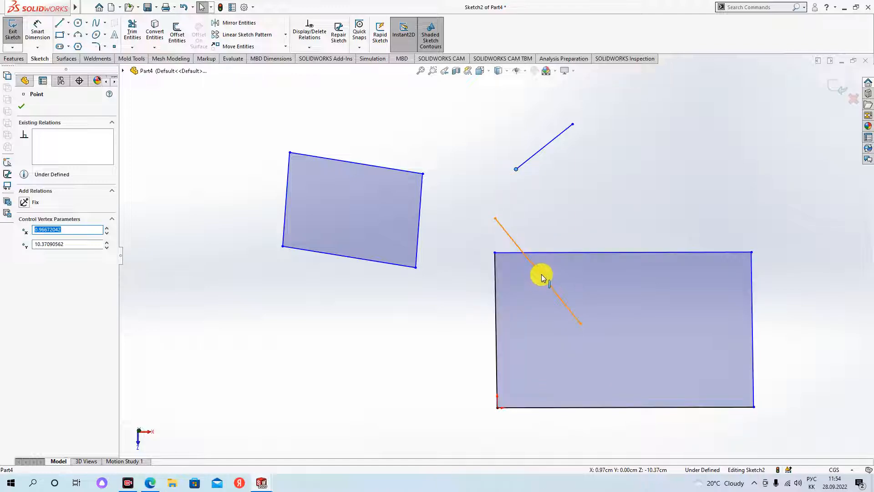
click(532, 193)
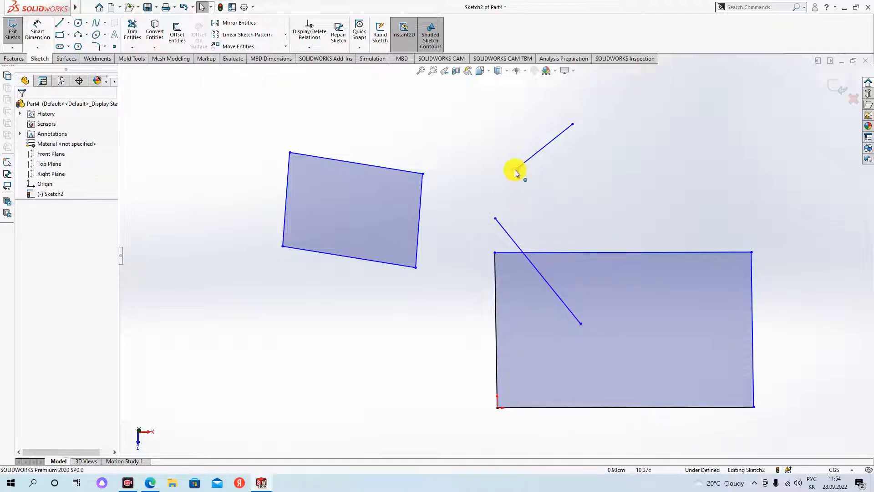
click(515, 170)
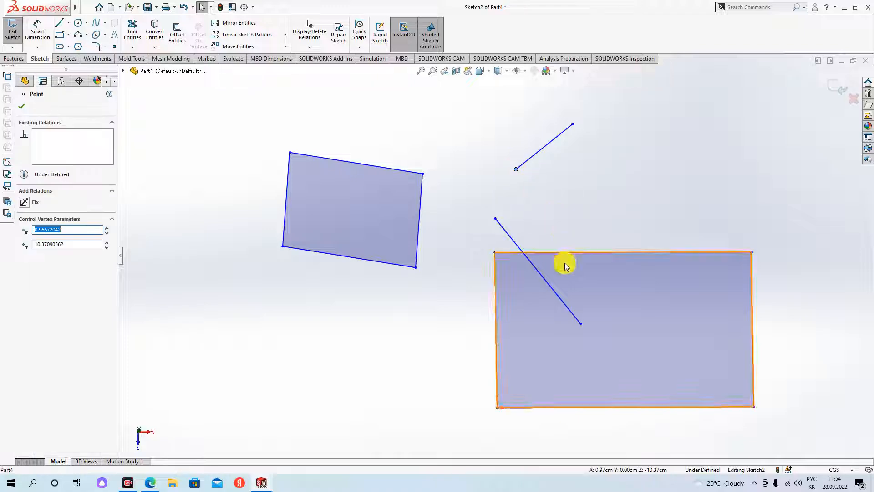
ctrl+click(538, 272)
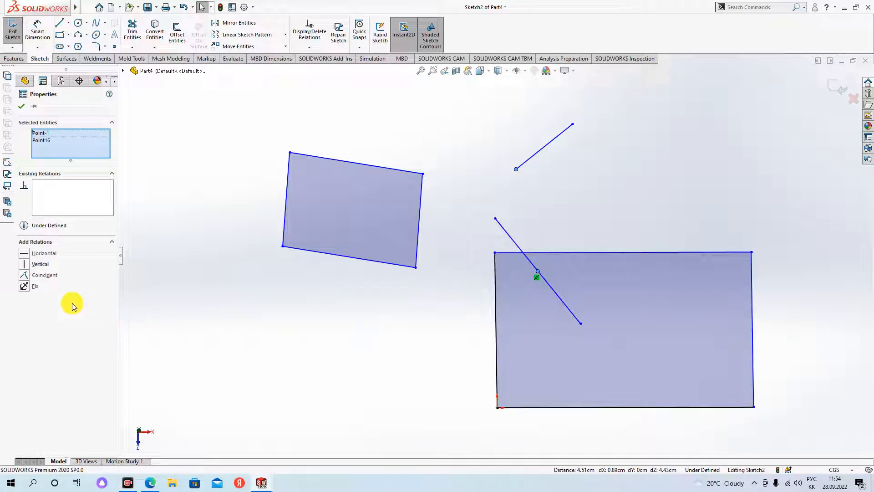
click(554, 222)
Step: Join the shorter line's lower endpoint to the longer line's upper endpoint, and delete the upper of the two perpendicular lines
mouse_move(516, 169)
mouse_down()
mouse_move(547, 285)
mouse_move(545, 223)
mouse_move(463, 168)
mouse_move(355, 167)
mouse_move(517, 228)
mouse_move(540, 279)
mouse_move(513, 228)
mouse_move(496, 218)
mouse_move(521, 183)
mouse_up()
click(521, 228)
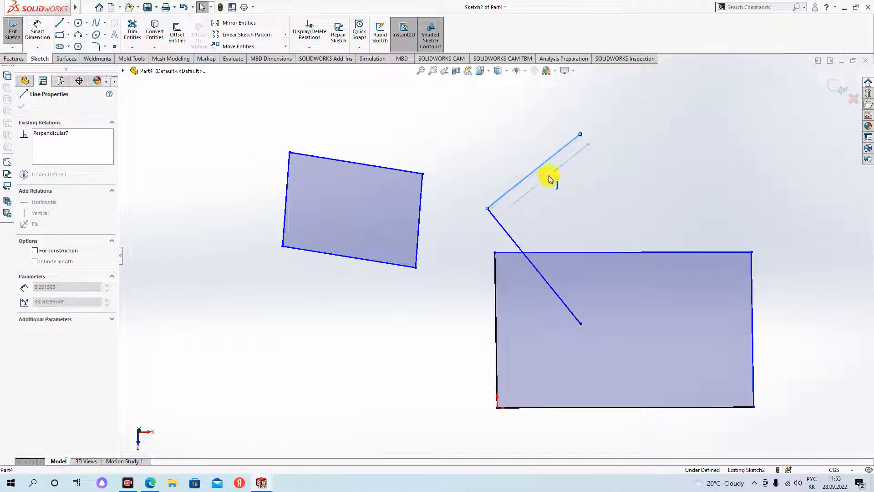
click(485, 231)
click(499, 223)
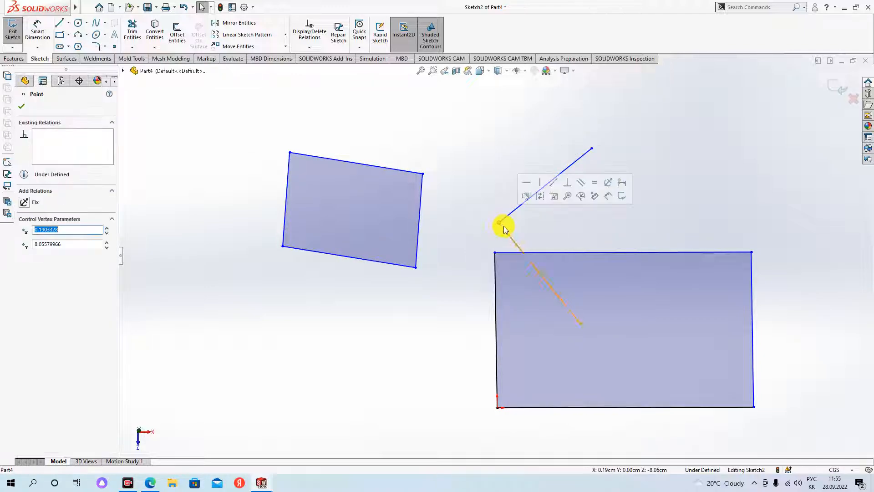
click(512, 212)
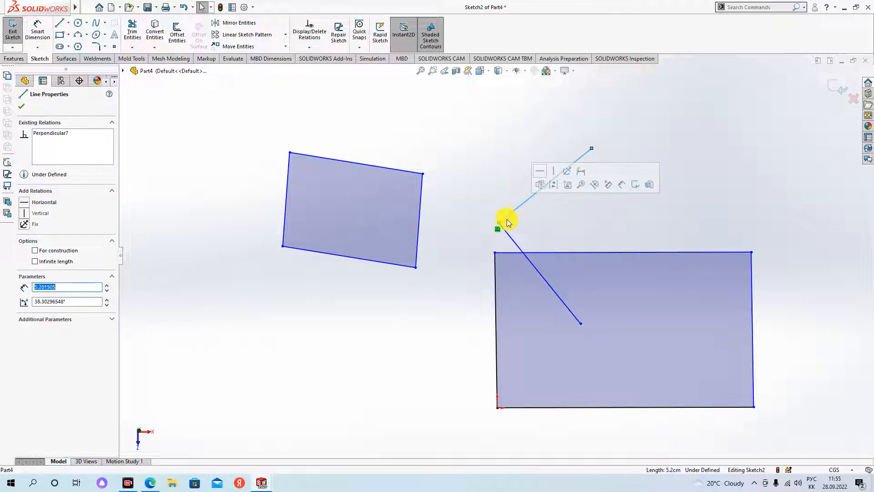
key(Delete)
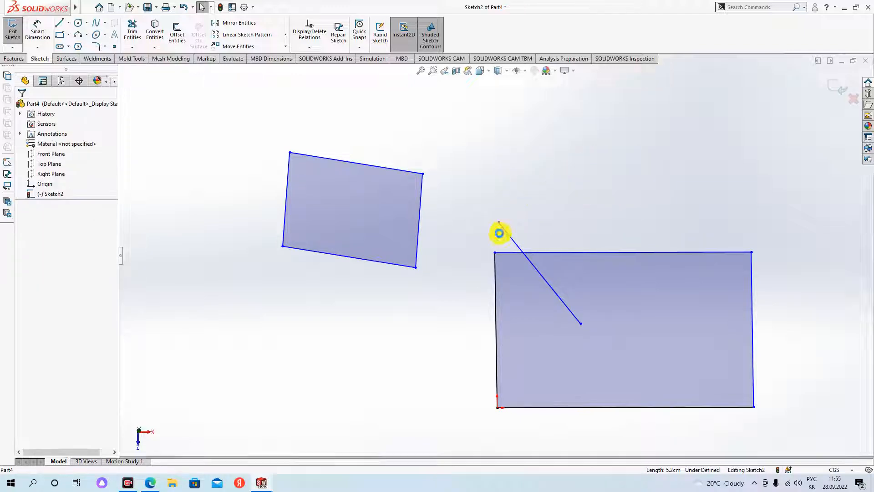
Step: Remove the Coincident relation at the large rectangle's lower-left corner and move that corner off the origin to about X -0.85, Y -0.18 cm
click(497, 253)
click(495, 262)
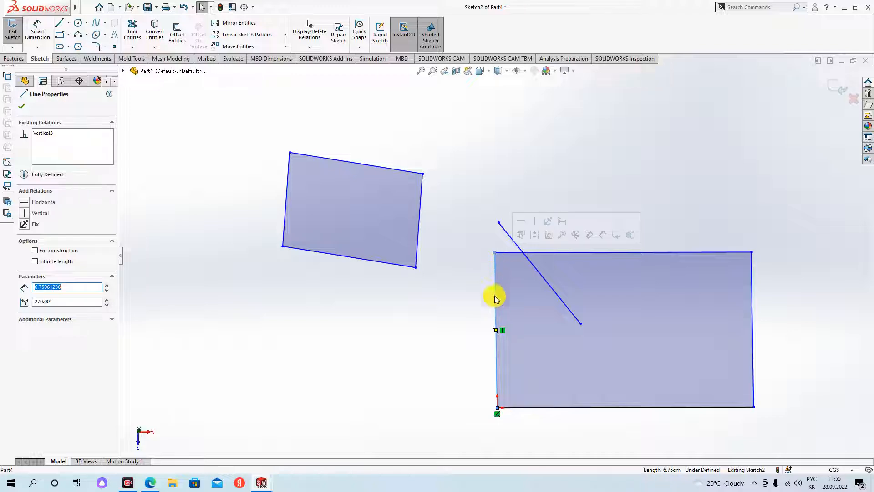
click(497, 415)
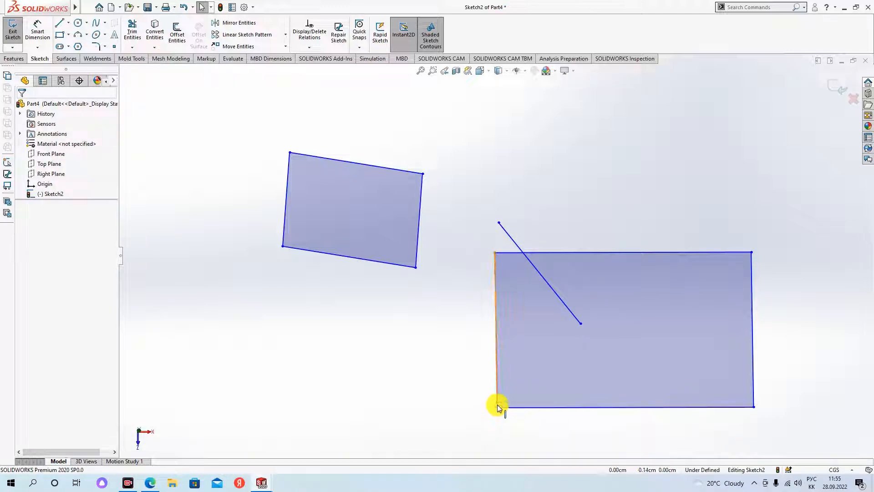
mouse_move(489, 407)
mouse_down()
mouse_move(475, 412)
mouse_move(505, 410)
mouse_up()
click(487, 412)
click(478, 412)
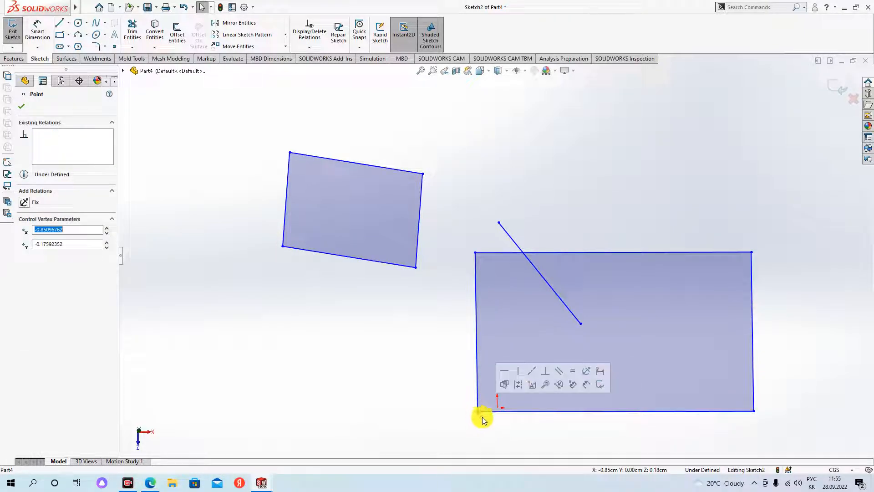
Step: Snap the large rectangle's lower-left corner back onto the origin and try moving it to test the Coincident relation
click(483, 417)
click(497, 407)
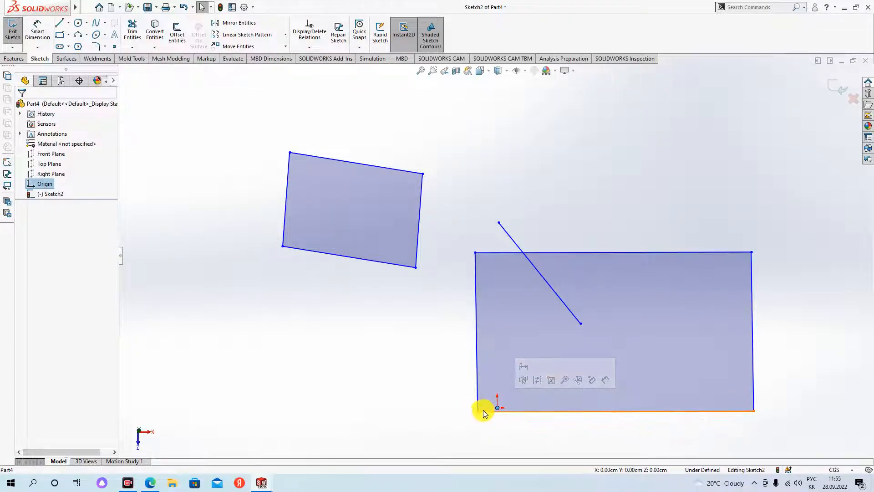
click(499, 419)
drag(495, 411, 457, 403)
click(497, 408)
click(496, 418)
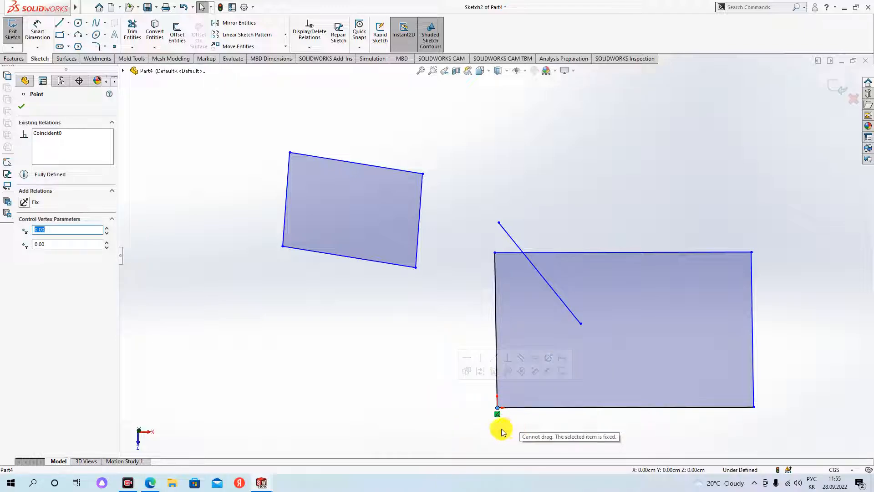
click(497, 414)
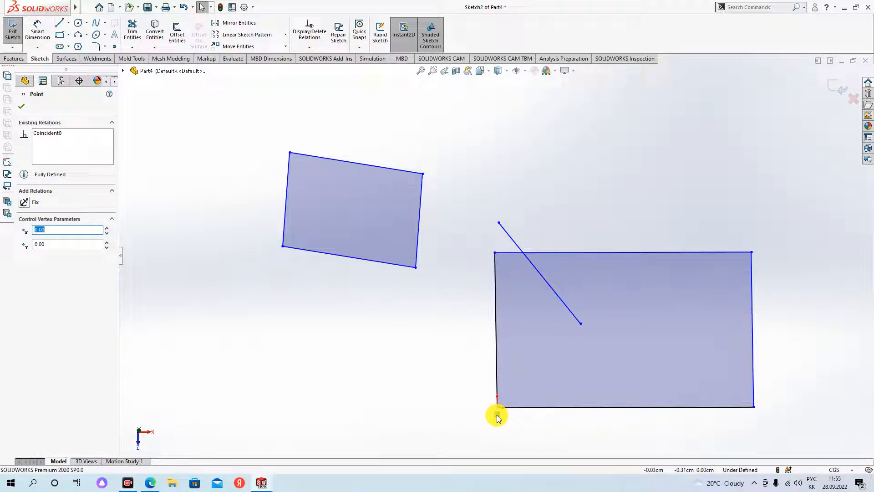
Step: Delete the coincident relation tying the large rectangle's lower-left corner to the origin
key(Delete)
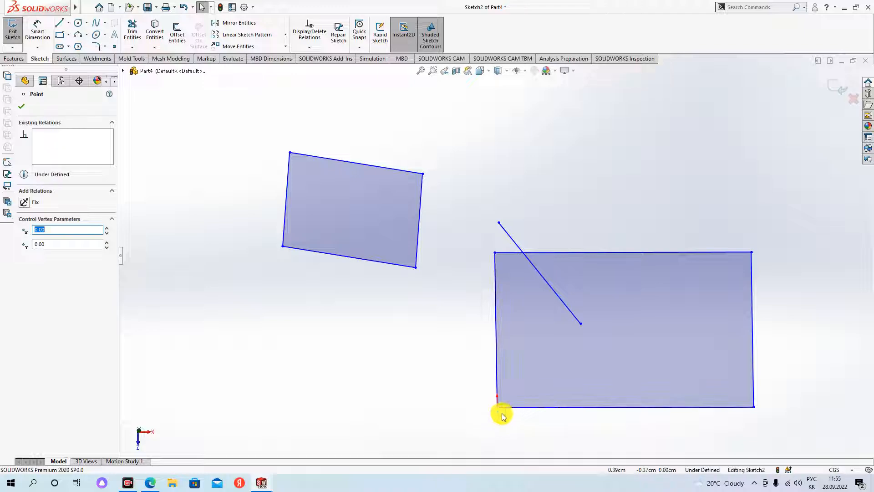
click(408, 366)
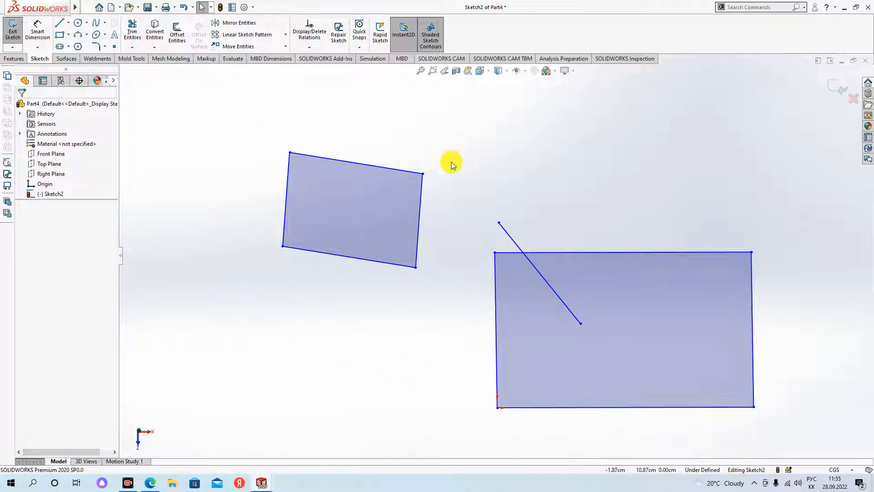
Step: Merge the loose line's upper endpoint with the small quadrilateral's upper-right corner
click(499, 223)
ctrl+click(423, 173)
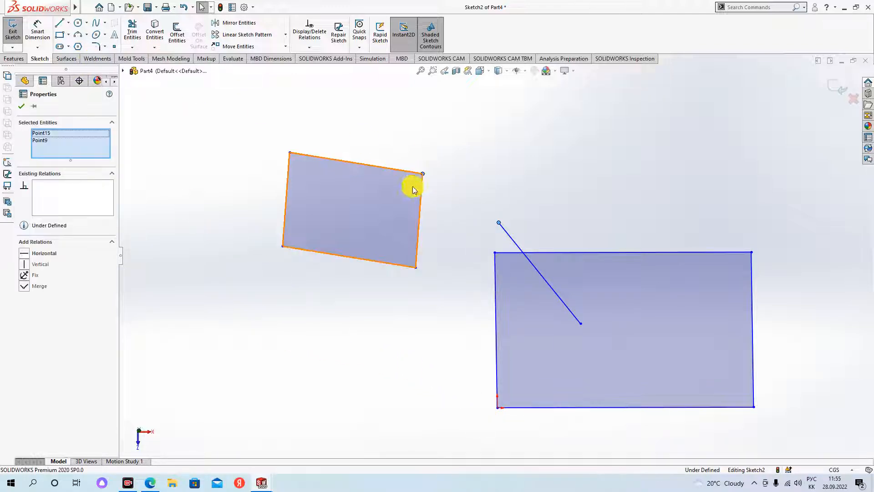
click(24, 286)
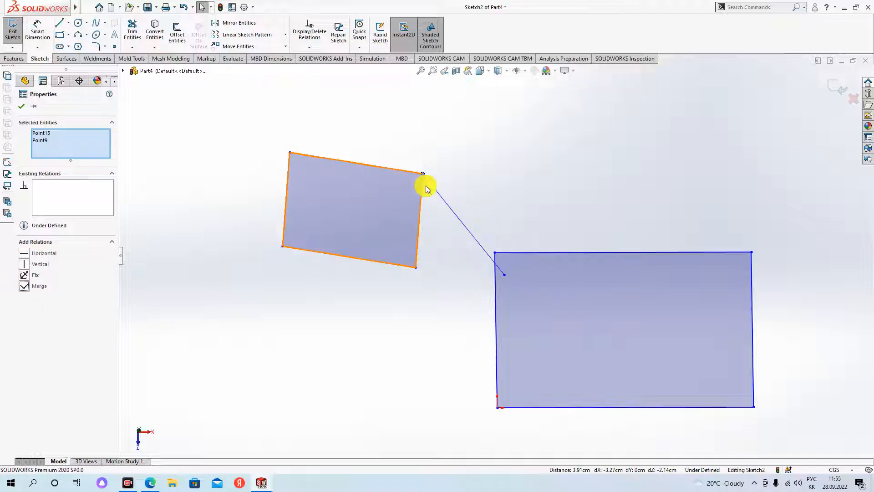
Step: Move the corner shared by the line and the small quadrilateral slightly downward to reshape the figure
click(430, 184)
click(422, 173)
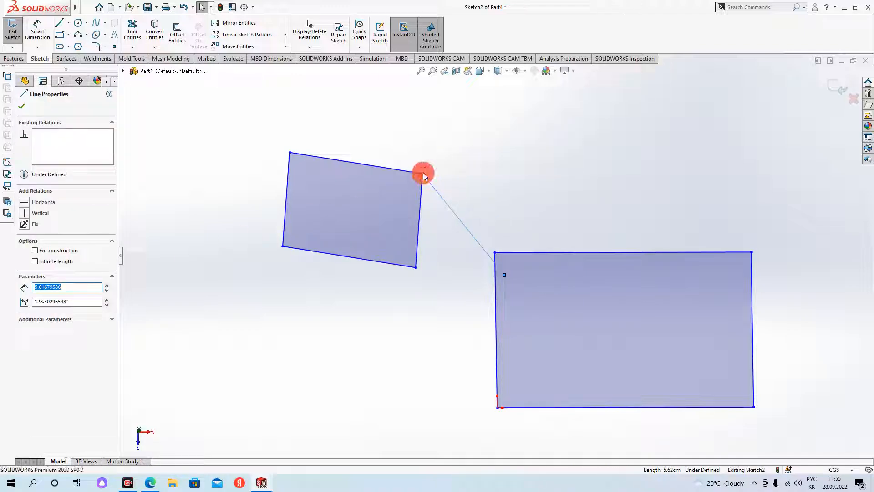
drag(422, 173, 411, 202)
click(409, 190)
scroll(410, 191, down, 2)
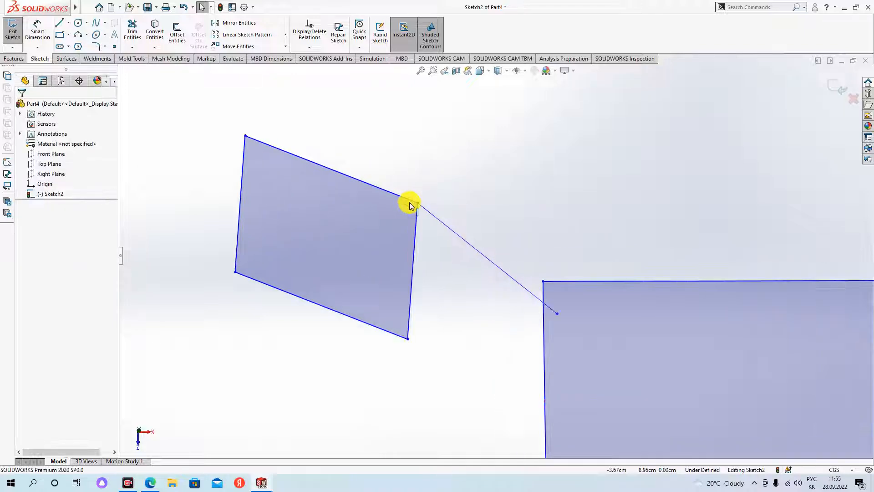
Step: Delete the horizontal relation of the large rectangle's bottom edge and pull its lower-right corner up and inward
scroll(474, 248, up, 6)
scroll(508, 302, down, 5)
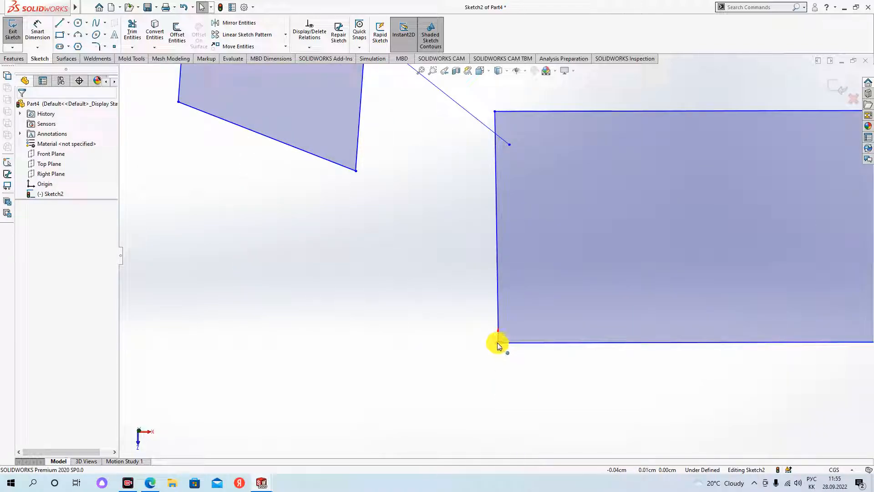
click(497, 342)
click(501, 343)
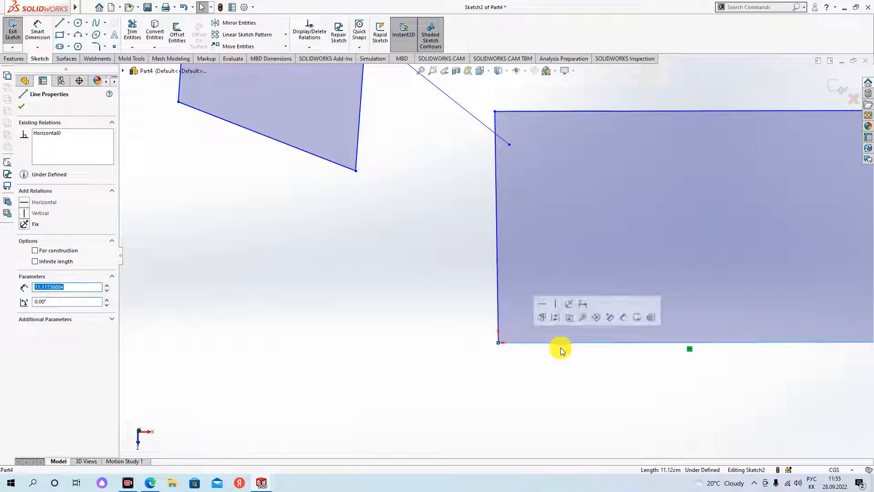
click(690, 349)
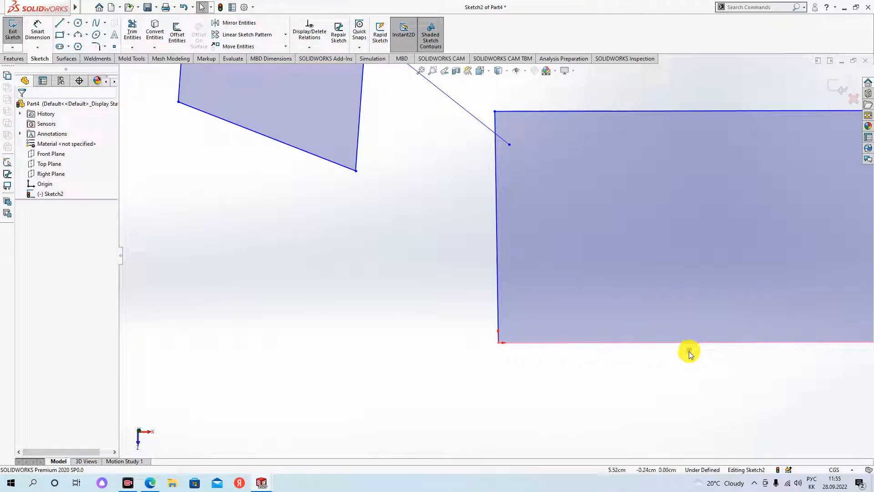
scroll(661, 367, up, 4)
scroll(615, 310, down, 4)
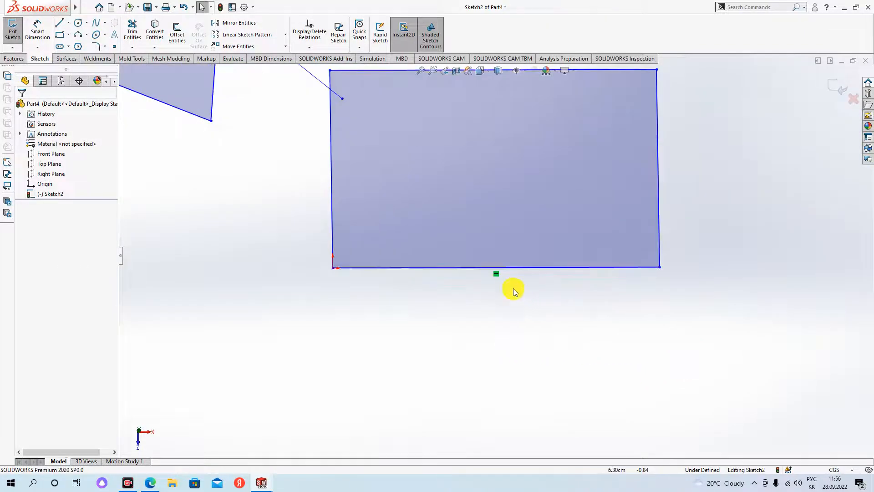
click(528, 267)
mouse_move(659, 267)
mouse_down()
mouse_move(654, 245)
mouse_move(605, 184)
mouse_move(624, 228)
mouse_move(550, 186)
mouse_move(580, 208)
mouse_move(568, 160)
mouse_move(587, 189)
mouse_up()
Step: Delete the horizontal relation of the large figure's top edge and move its upper-right corner outward and slightly down
scroll(490, 164, up, 4)
scroll(493, 164, down, 4)
click(488, 193)
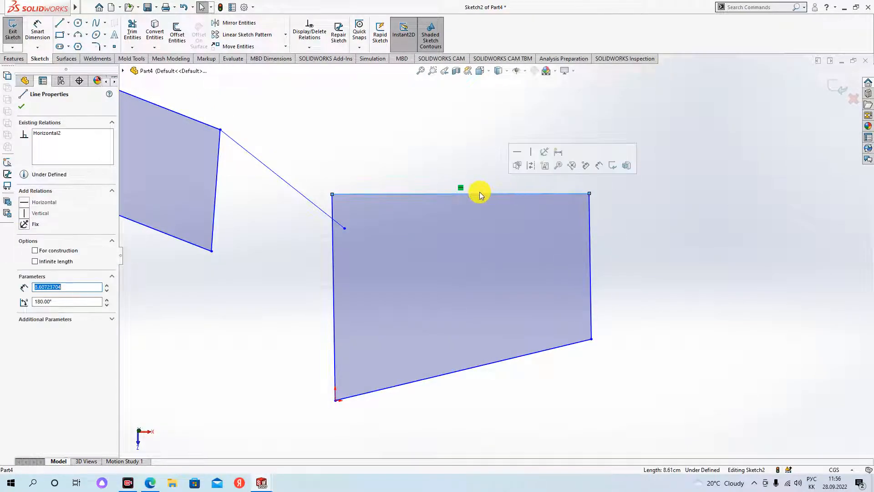
click(460, 185)
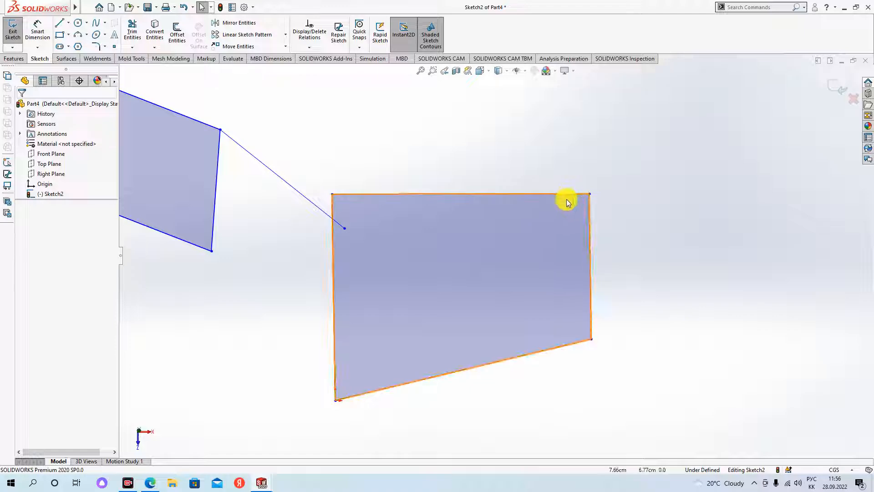
drag(589, 194, 665, 215)
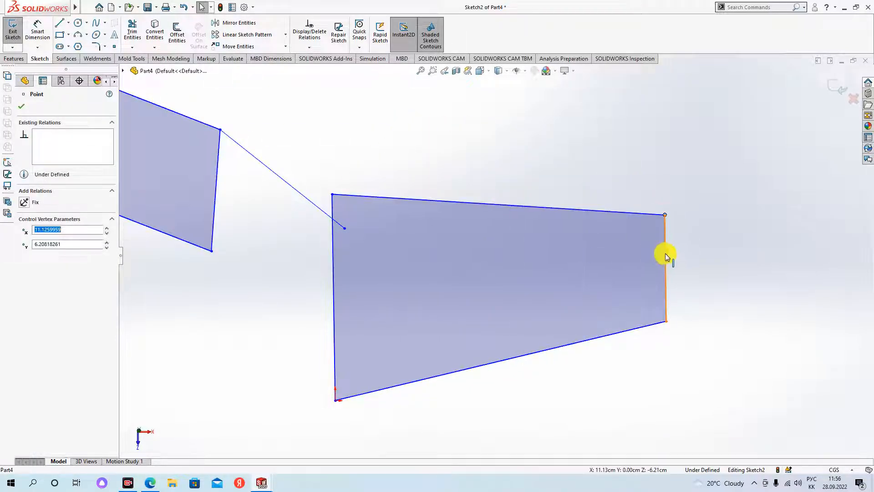
Step: Delete the vertical relation of the large figure's right edge and pull its lower-right corner outward
click(665, 252)
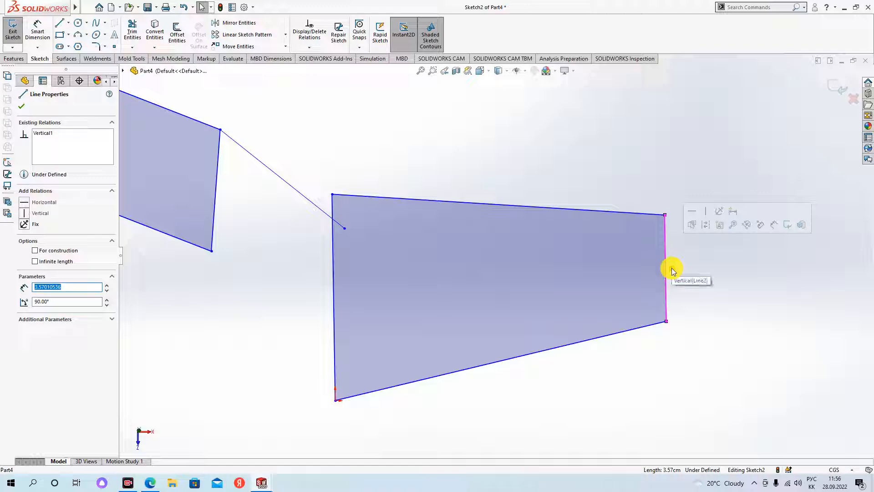
drag(662, 322, 669, 332)
click(665, 274)
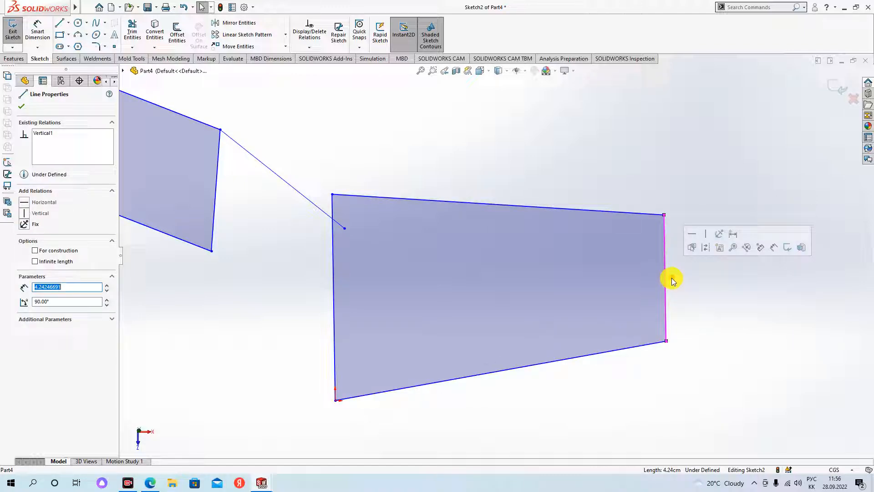
key(Escape)
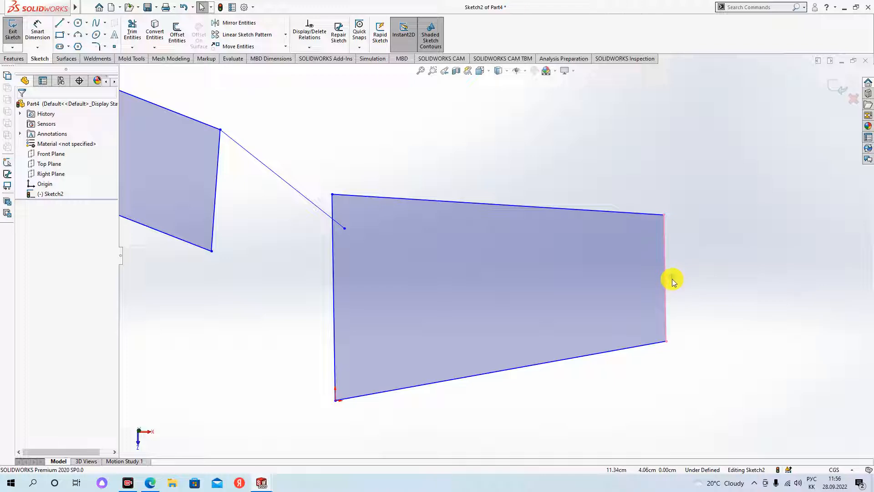
click(666, 292)
key(Escape)
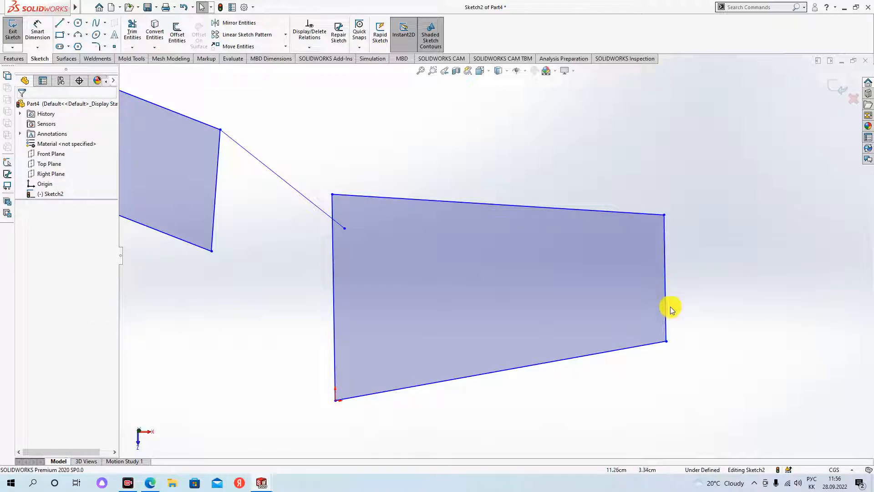
drag(666, 341, 744, 321)
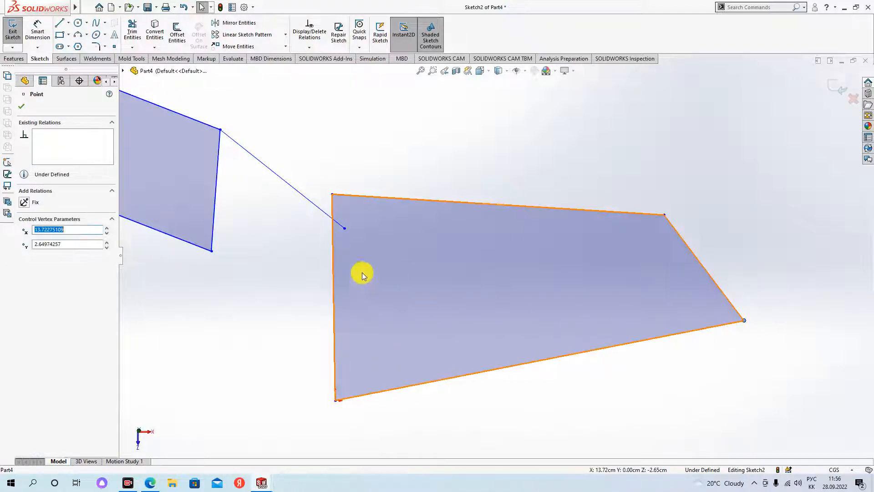
Step: Delete the vertical relation of the large figure's left edge and pull its upper-left corner down and outward
click(333, 275)
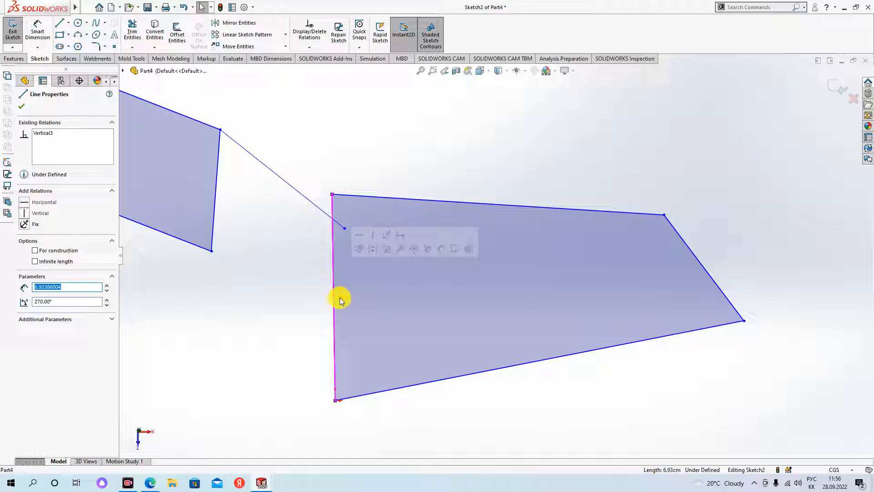
key(Escape)
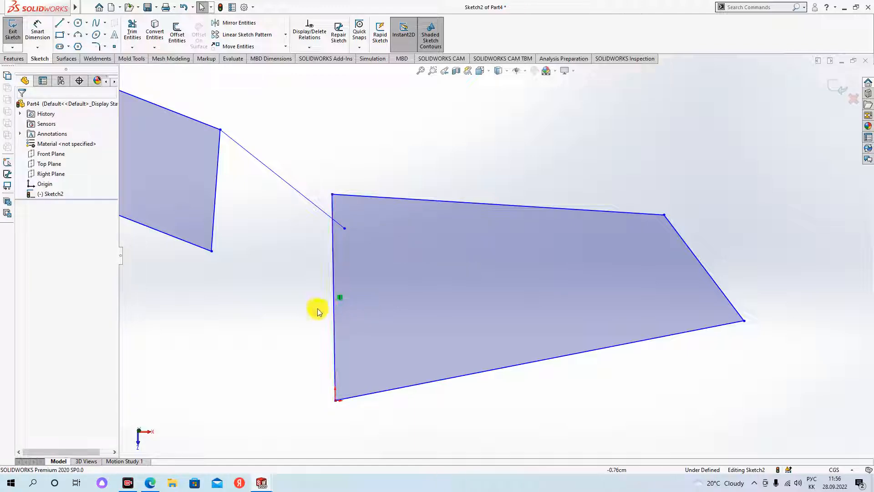
click(339, 311)
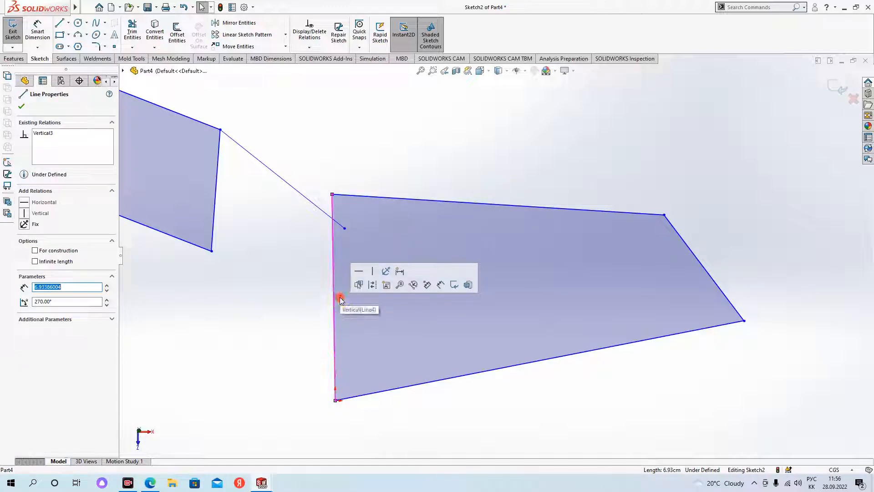
key(Escape)
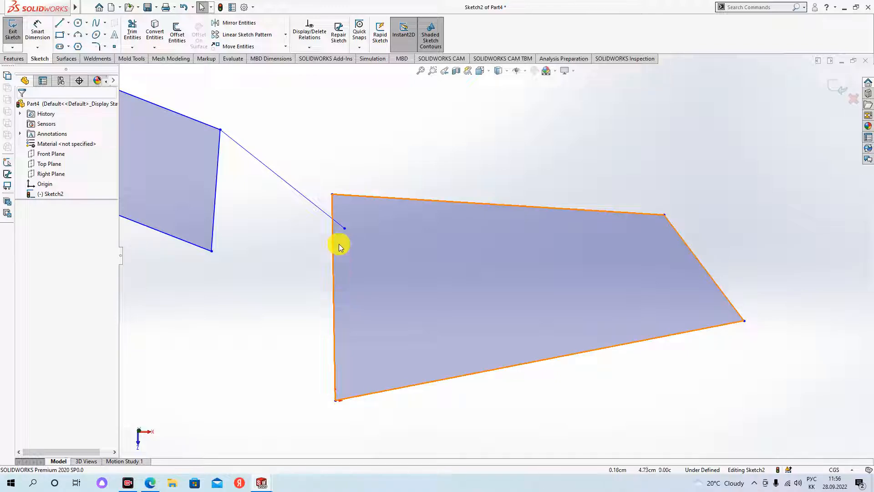
click(332, 194)
drag(293, 224, 314, 268)
Step: Add vertical relations to the large quadrilateral's right and left edges
scroll(496, 254, up, 4)
scroll(603, 261, down, 2)
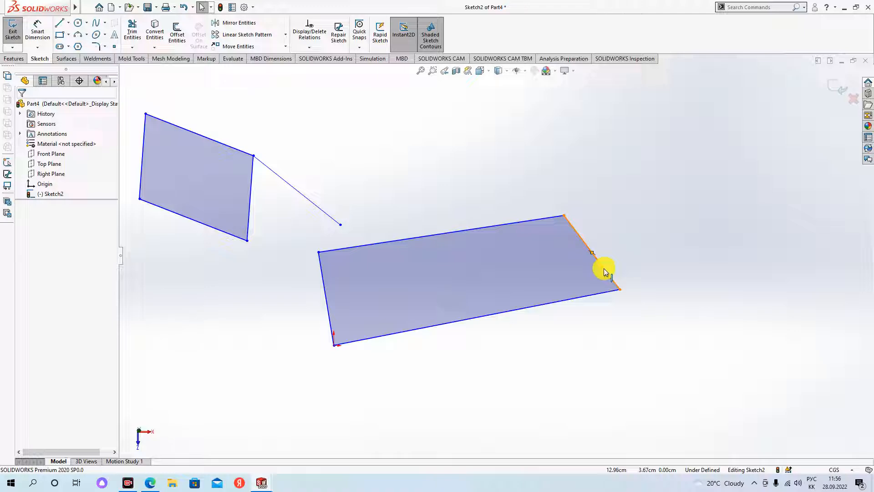
click(604, 268)
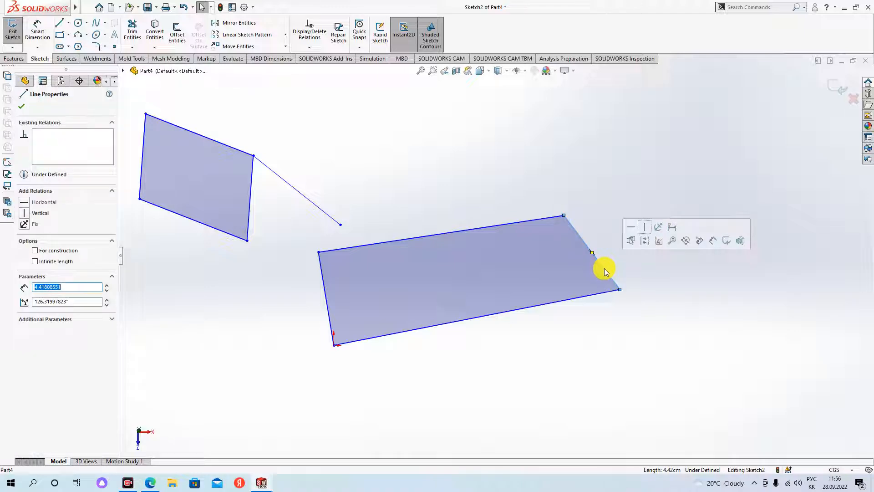
click(640, 279)
click(608, 272)
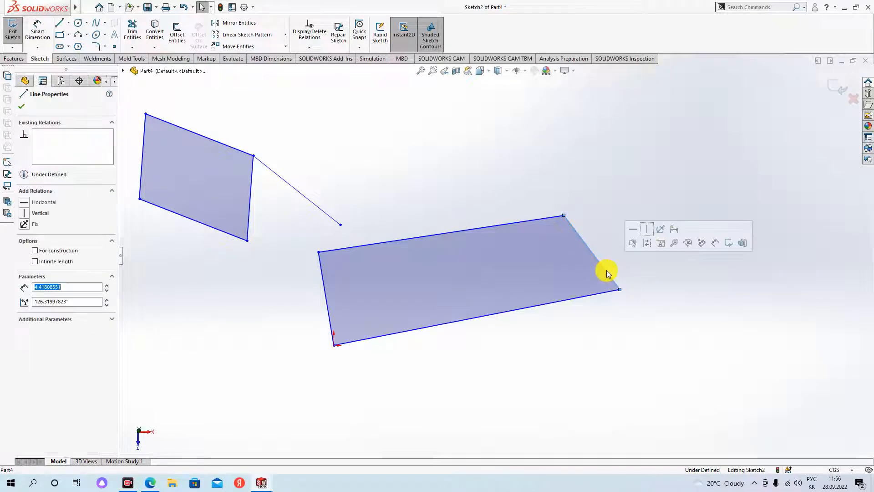
click(645, 231)
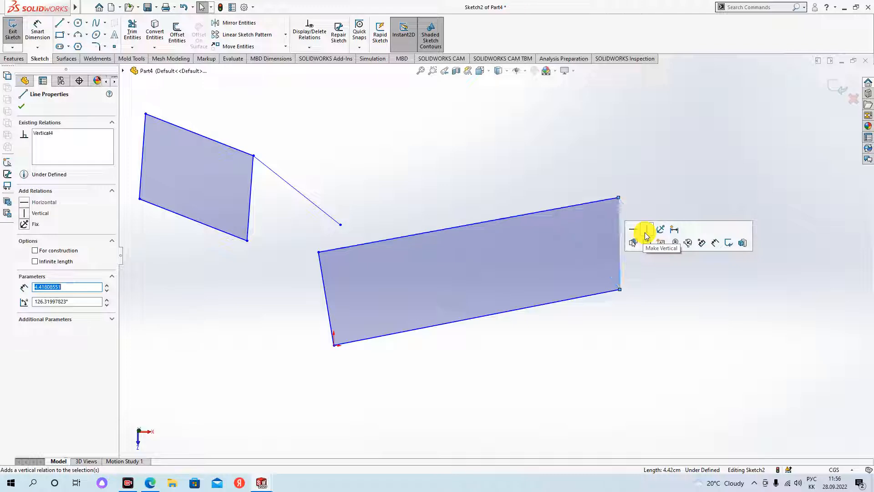
click(326, 286)
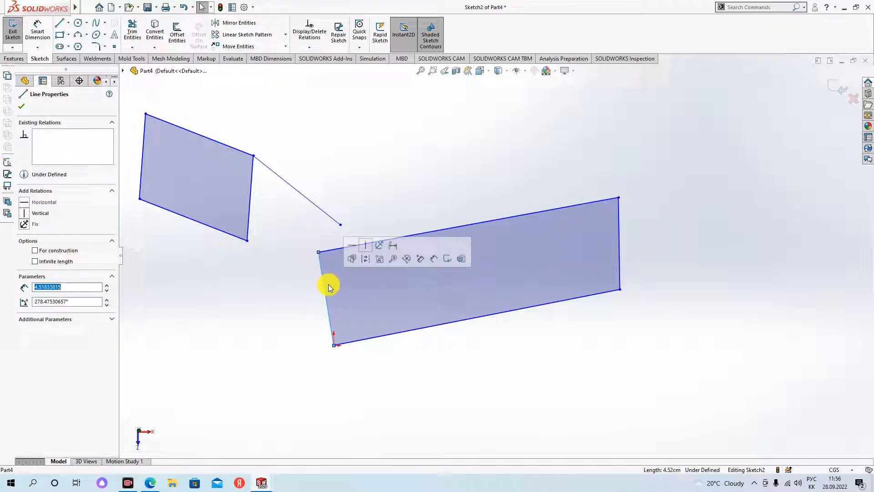
click(368, 248)
click(515, 374)
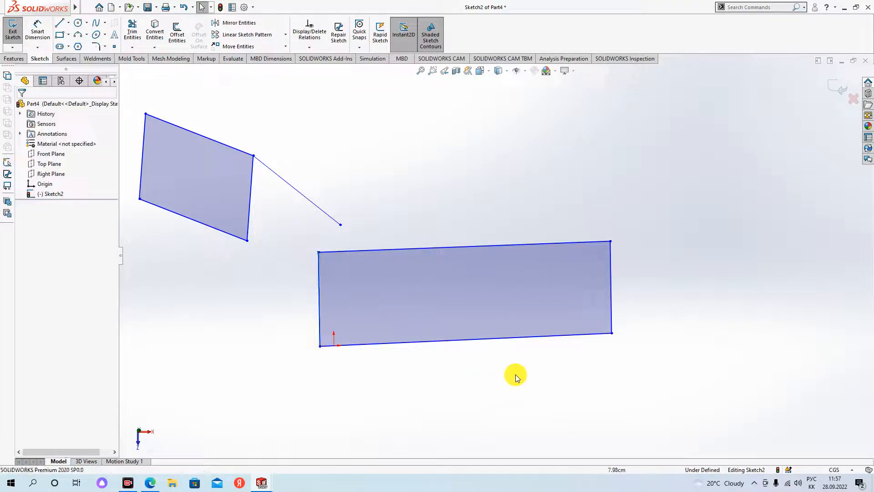
Step: Add horizontal relations to the large quadrilateral's bottom and top edges
click(489, 344)
click(518, 298)
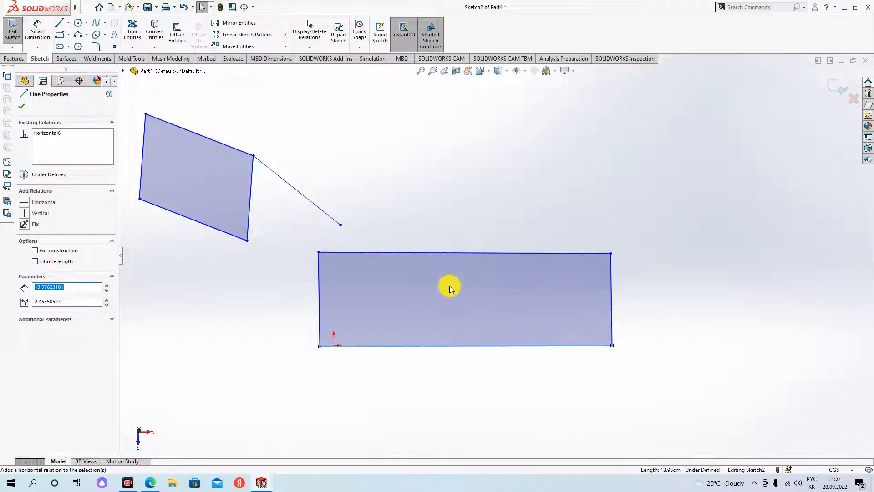
click(462, 253)
click(493, 217)
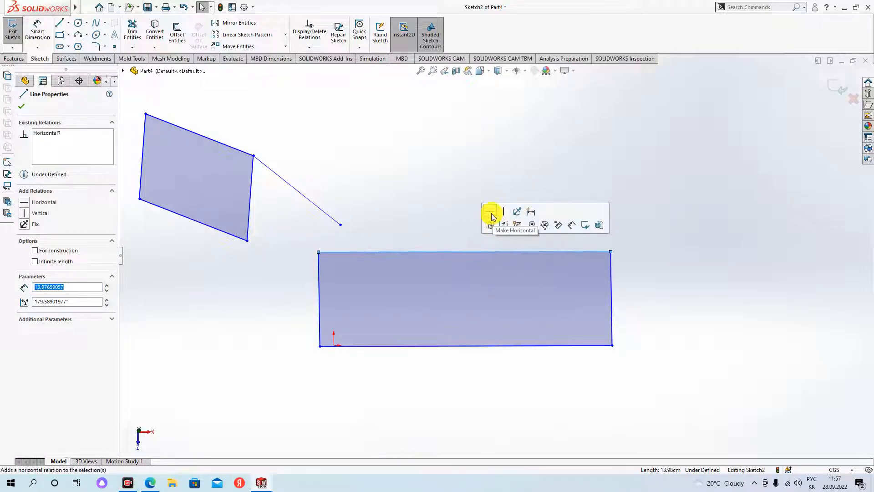
click(447, 202)
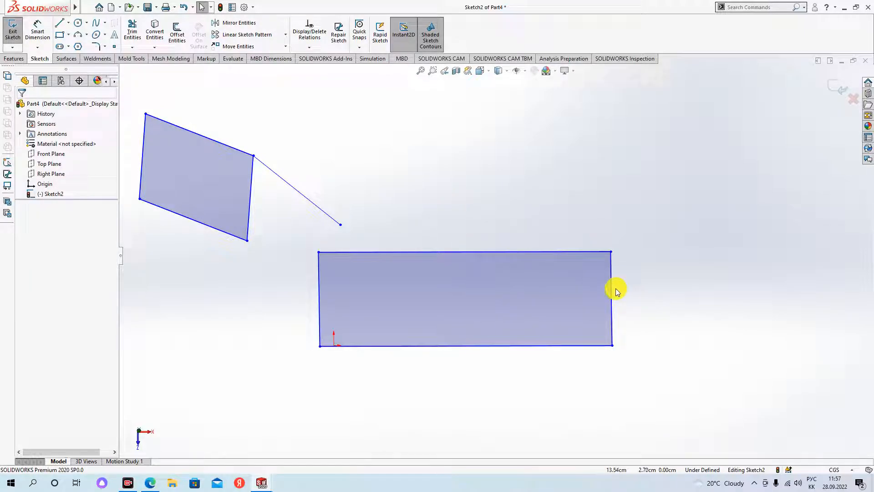
Step: Sketch two circles of about 0.3 cm radius, one above the other, near the left end of the large rectangle
scroll(507, 252, up, 3)
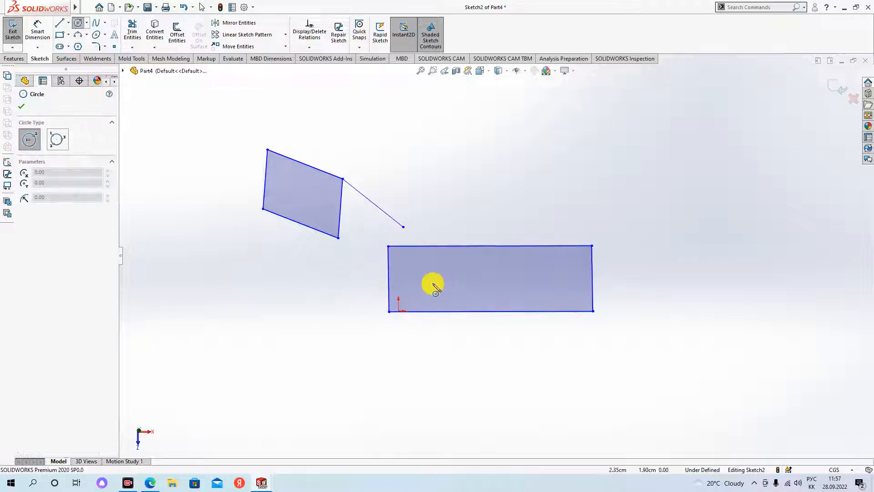
scroll(410, 273, down, 5)
click(410, 240)
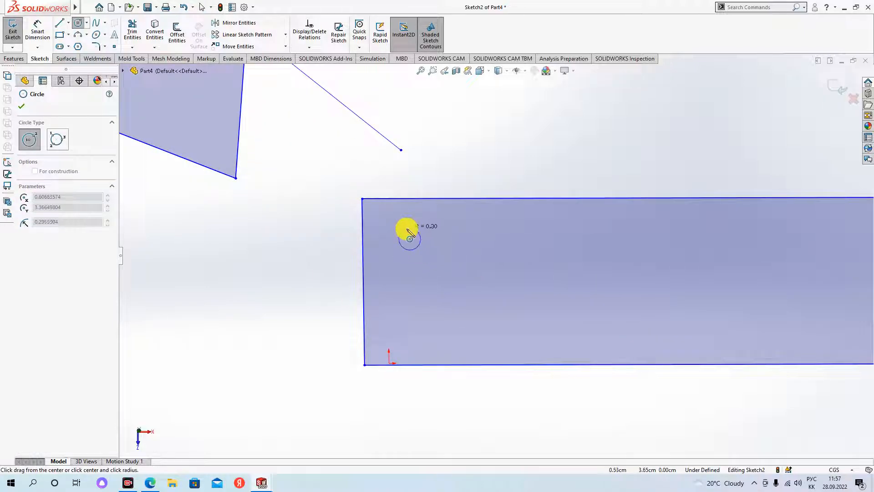
click(407, 228)
click(411, 338)
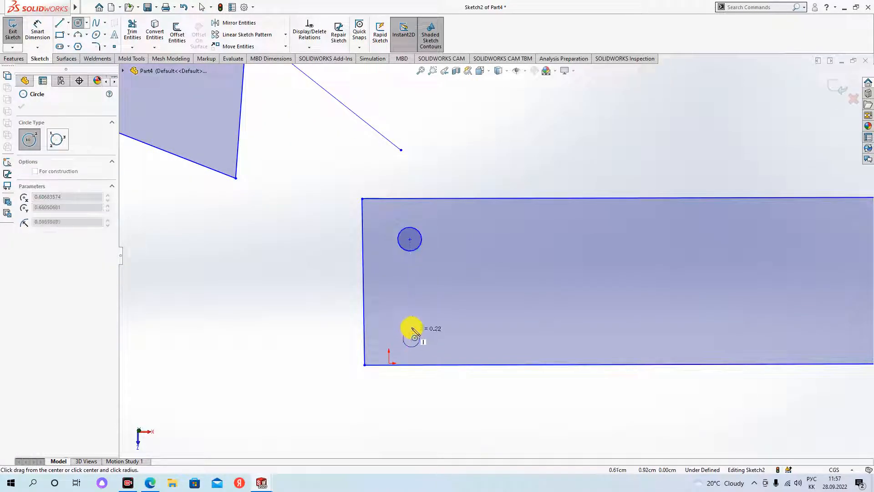
click(412, 326)
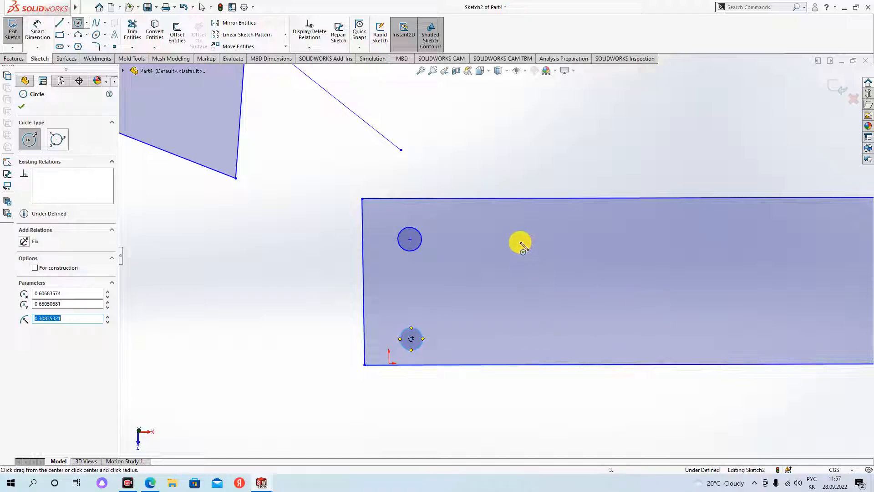
Step: Sketch two circles of about 0.35 cm and 0.32 cm radius, one above the other, near the right end of the large rectangle
scroll(518, 242, up, 2)
click(727, 244)
click(726, 234)
click(727, 313)
click(727, 304)
key(Escape)
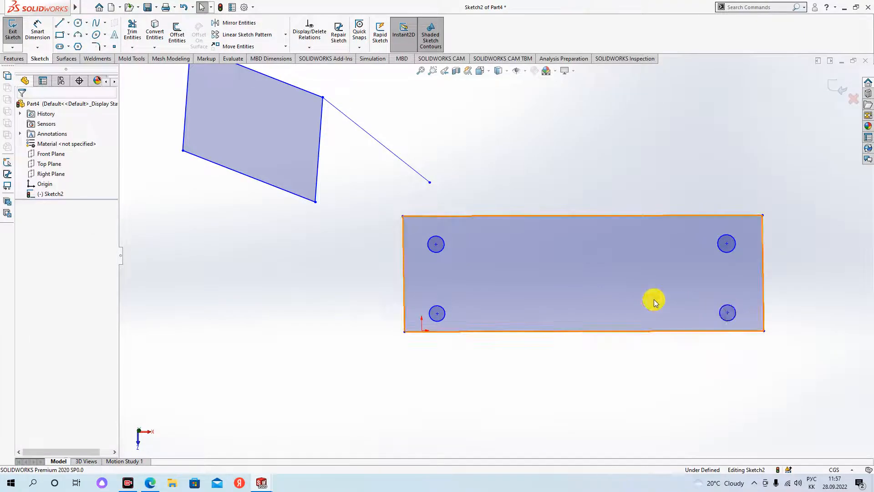
Step: Check the diameter of each of the four circles in the large rectangle
click(443, 244)
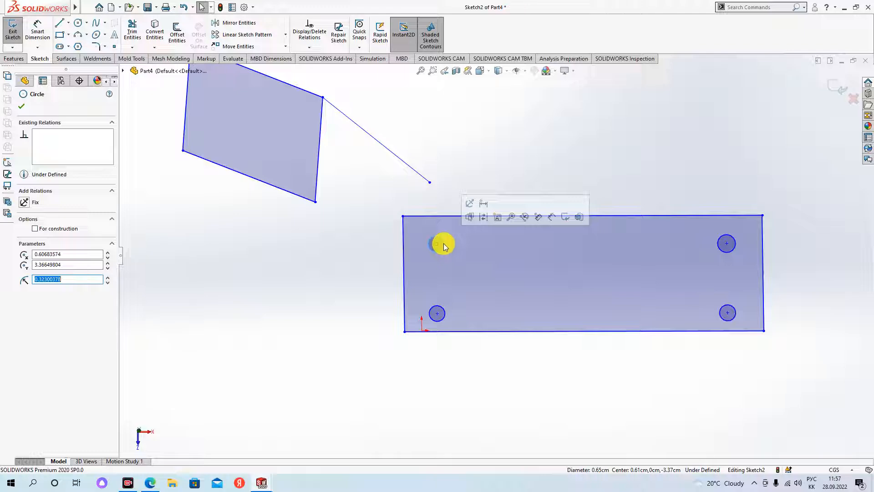
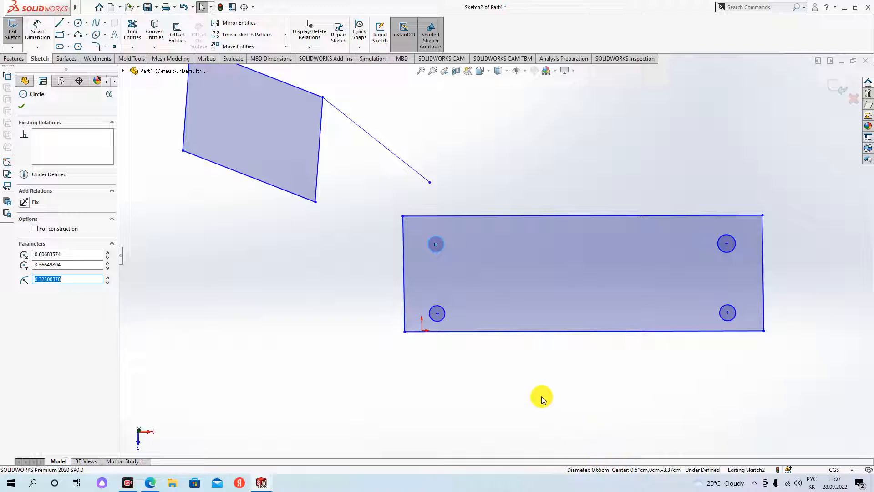
click(443, 315)
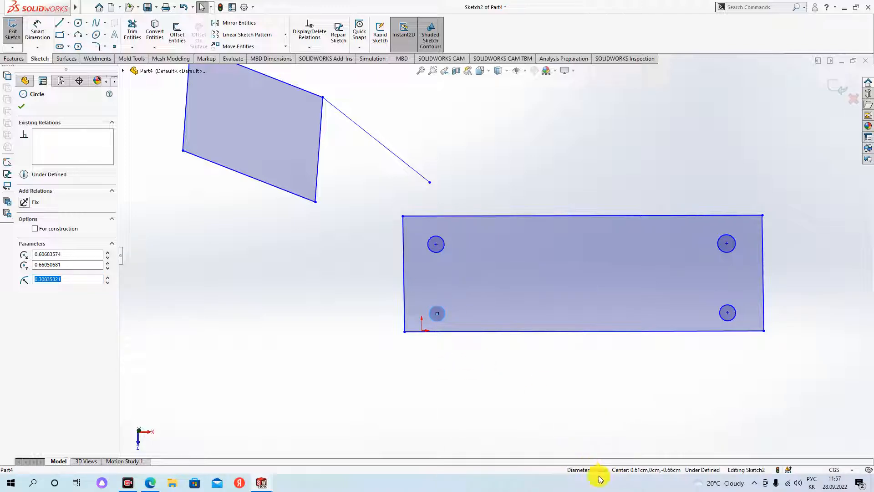
click(728, 312)
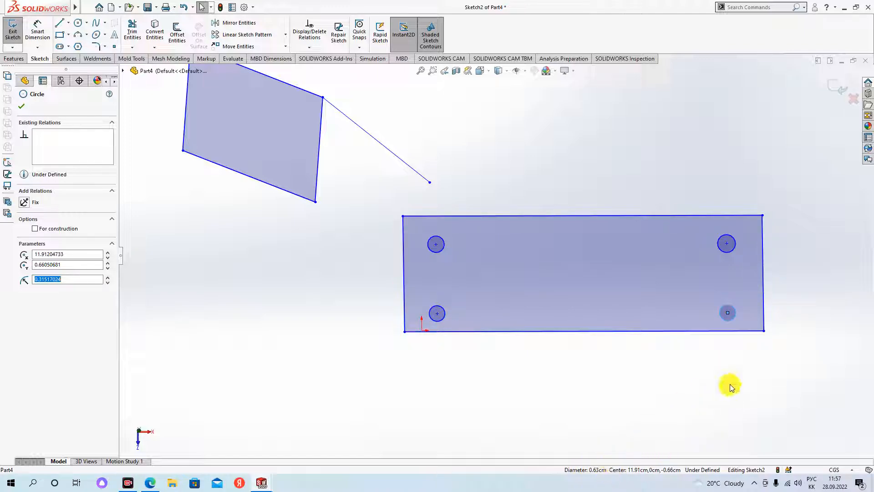
click(728, 253)
Step: Enlarge the four circles to unequal diameters, from about 1.3 cm for the upper-left one to about 1.69 cm for the upper-right one
mouse_move(724, 254)
mouse_down()
mouse_move(717, 274)
mouse_move(722, 260)
mouse_up()
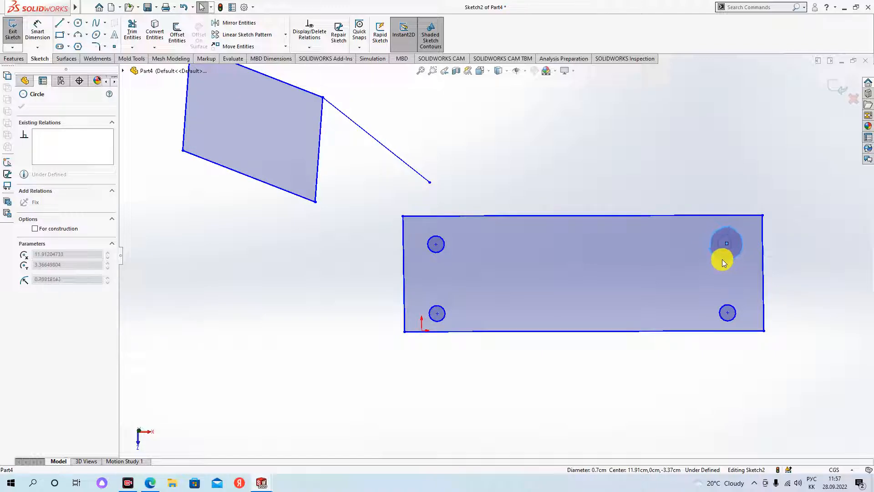
drag(726, 305, 704, 311)
mouse_move(446, 313)
mouse_down()
mouse_move(463, 315)
mouse_move(455, 305)
mouse_up()
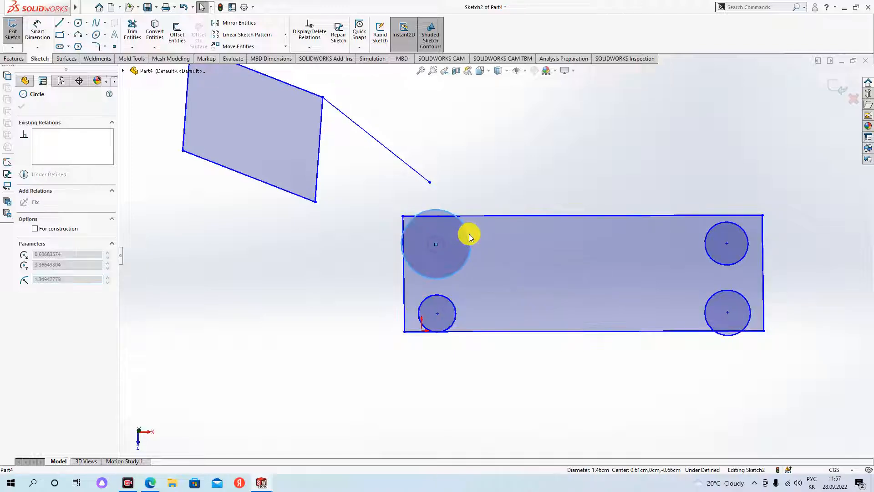
click(452, 242)
key(Escape)
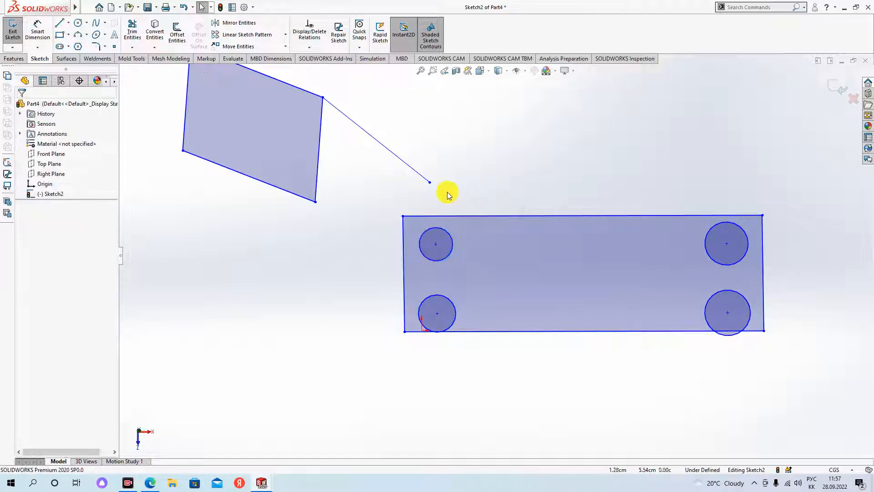
Step: Dimension the diameter of the upper-left circle with Smart Dimension
click(36, 26)
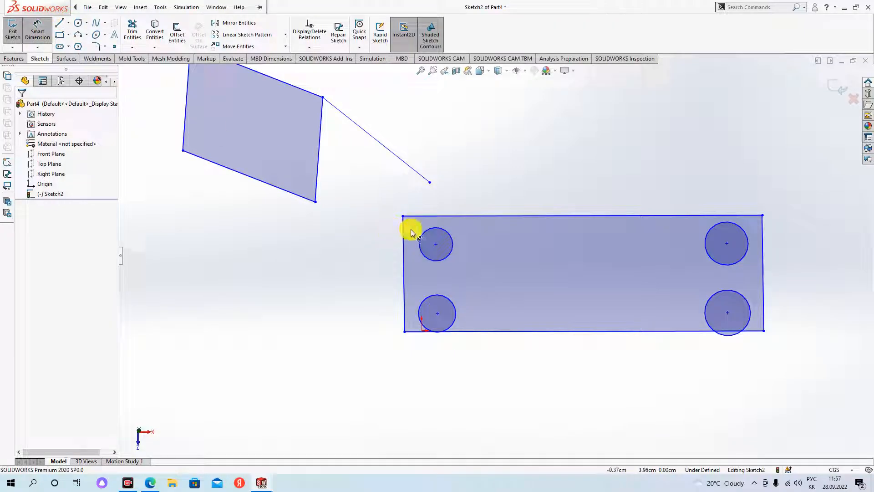
click(423, 236)
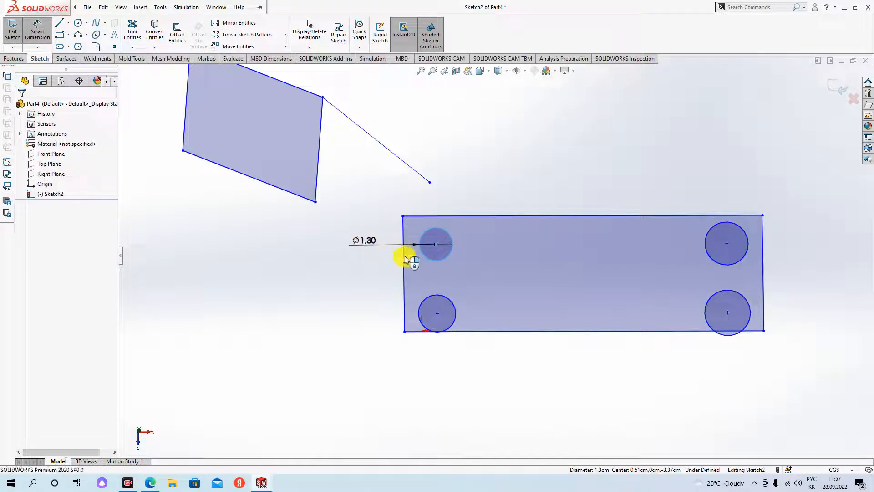
click(399, 251)
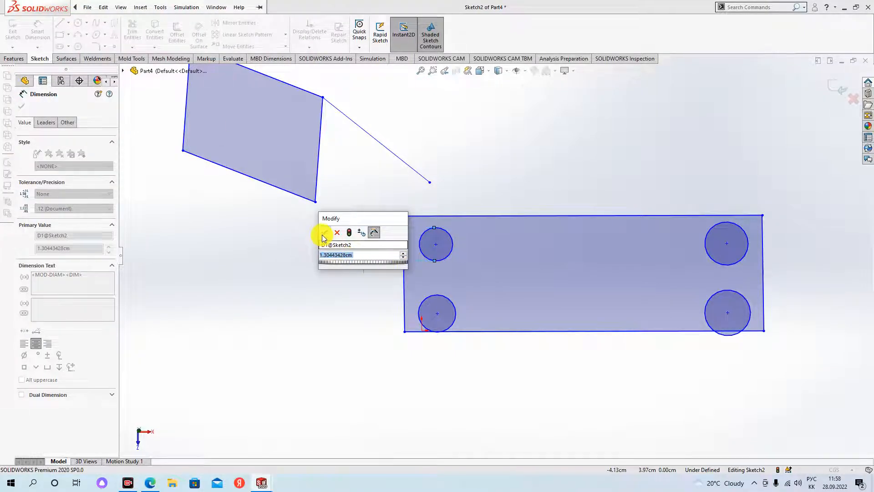
click(337, 234)
key(Escape)
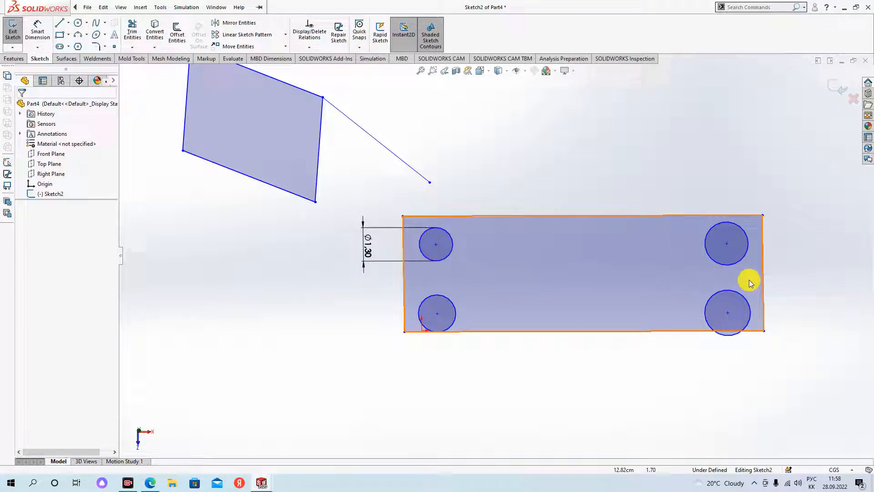
click(709, 301)
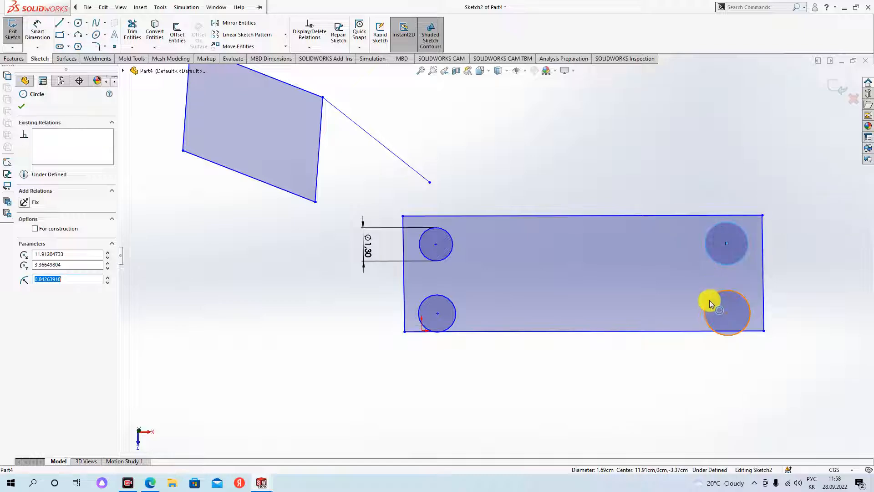
click(449, 300)
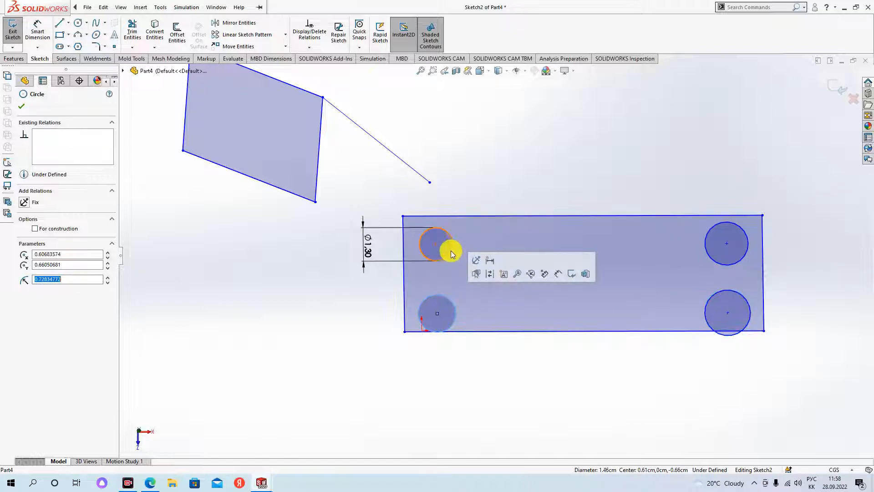
click(510, 179)
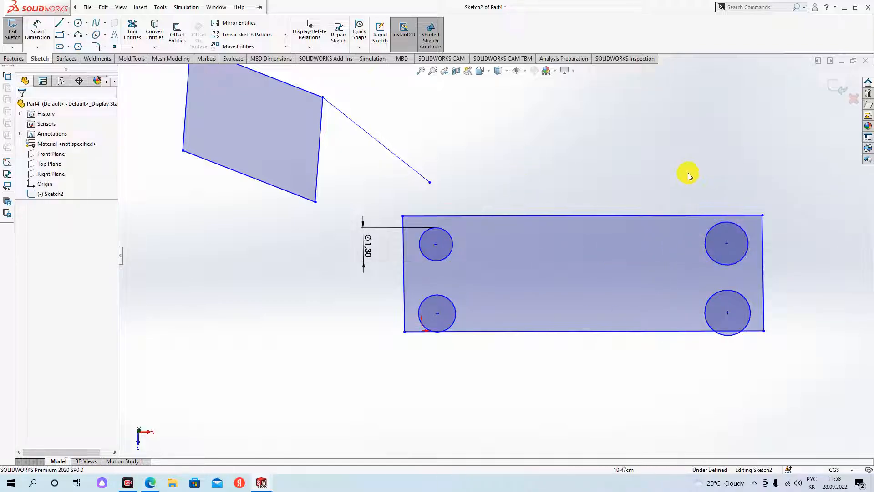
Step: Add an Equal relation to all four circles and undo it
click(704, 244)
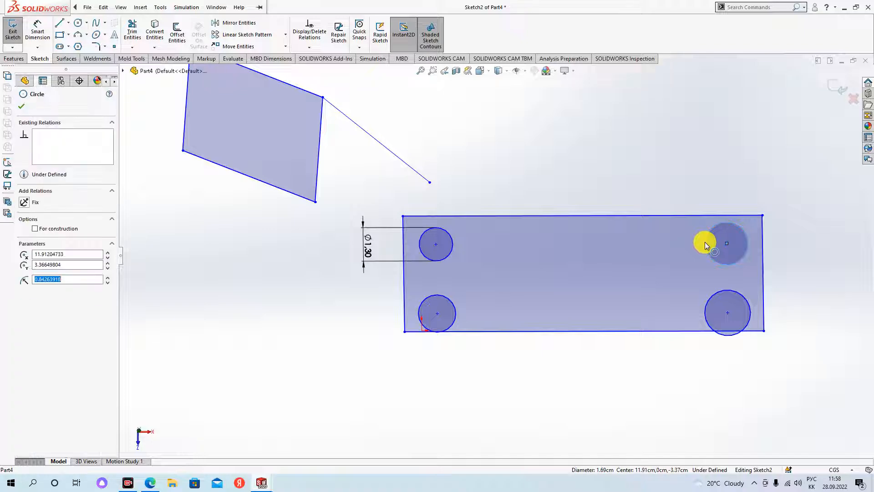
ctrl+click(718, 293)
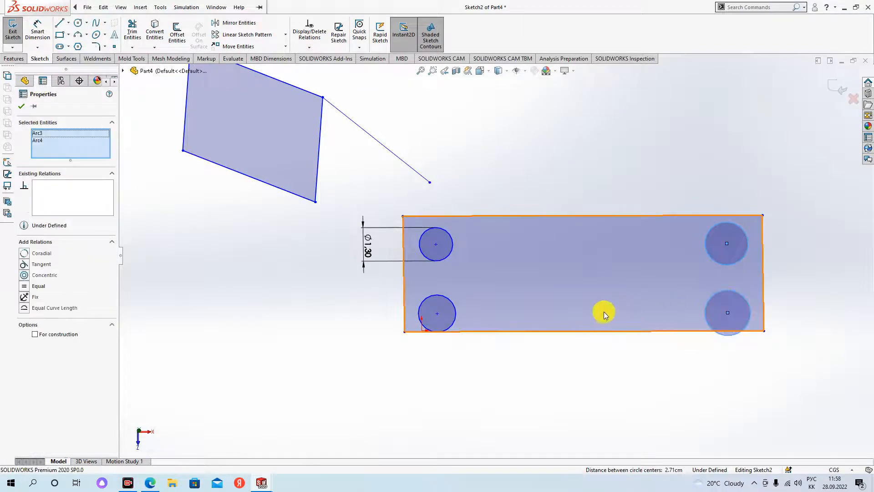
ctrl+click(454, 309)
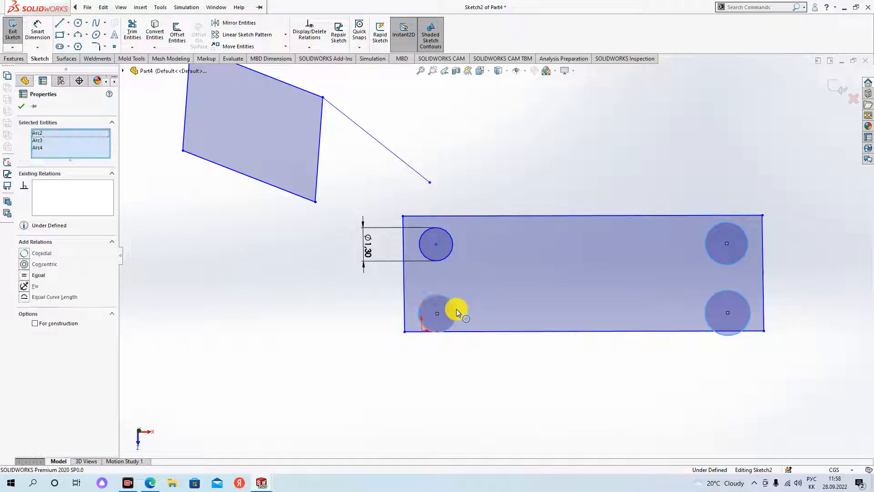
ctrl+click(450, 250)
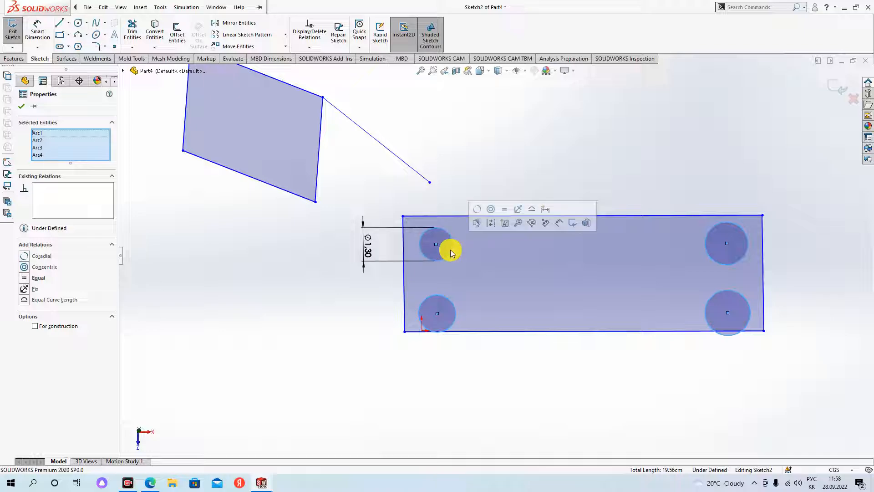
click(19, 278)
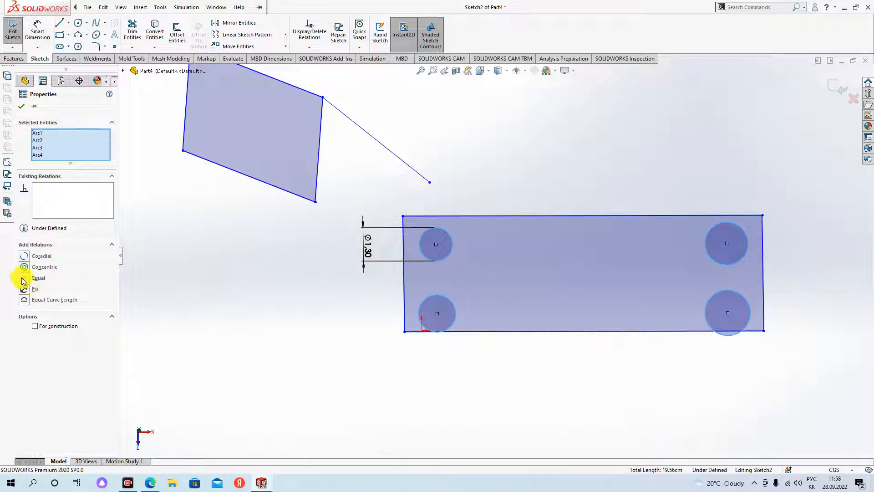
click(276, 282)
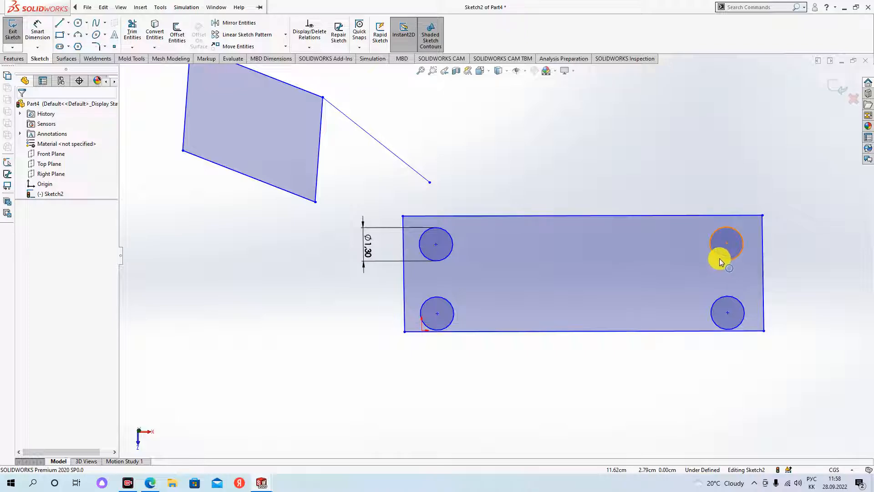
key(ctrl+z)
mouse_move(721, 264)
mouse_down()
mouse_move(722, 255)
mouse_move(722, 264)
mouse_up()
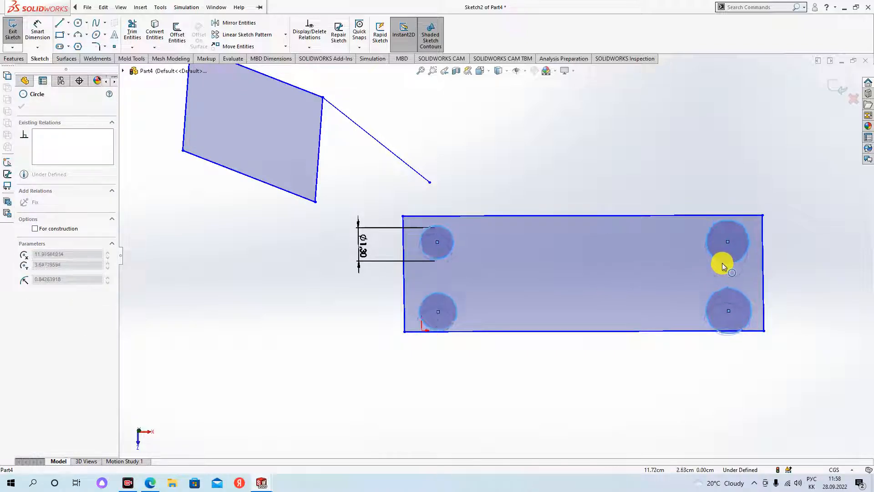
Step: Set the upper-left circle's diameter to 0.5 cm
double_click(362, 245)
text(0,)
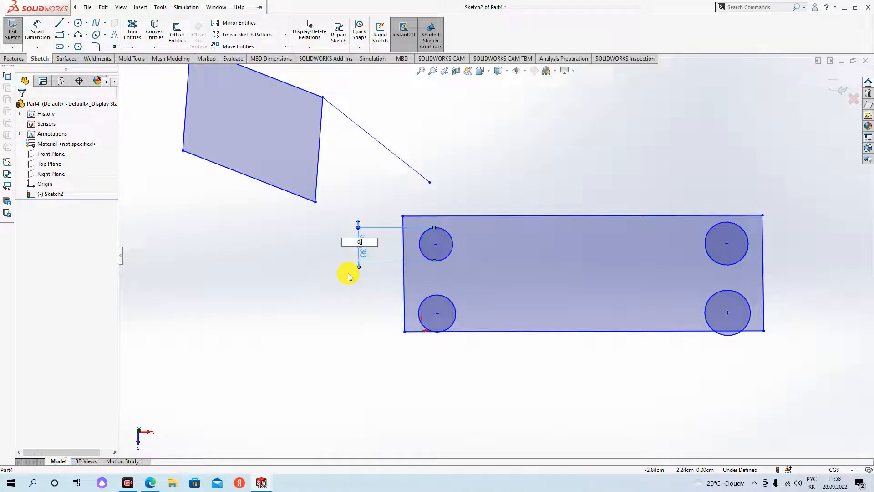
text(5)
key(Return)
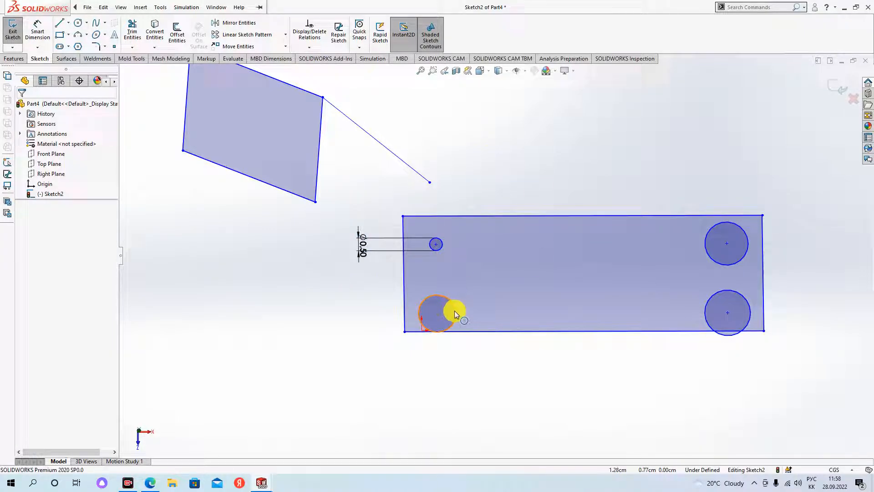
Step: Make the other three circles the same size as the dimensioned upper-left circle with an Equal relation
click(444, 244)
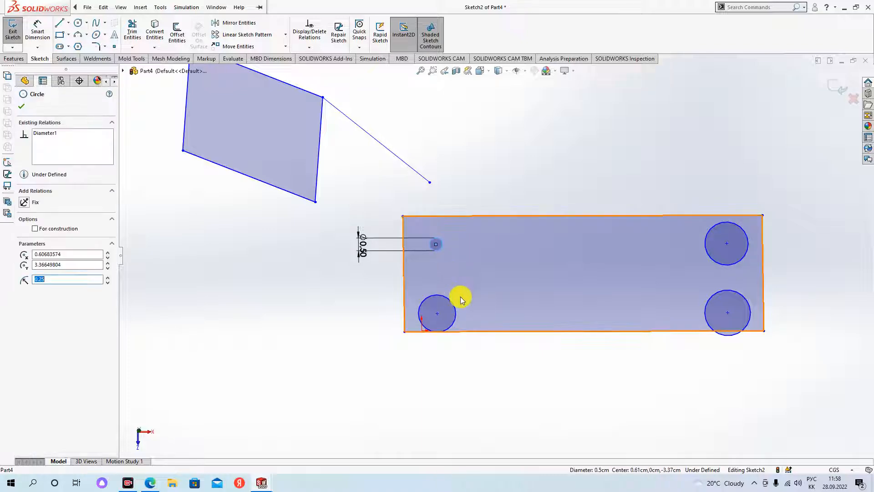
ctrl+click(455, 309)
ctrl+click(711, 259)
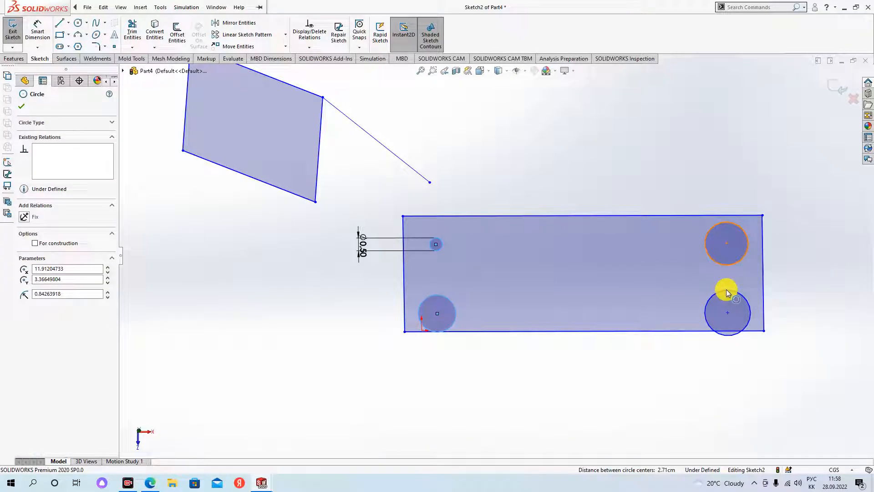
ctrl+click(726, 288)
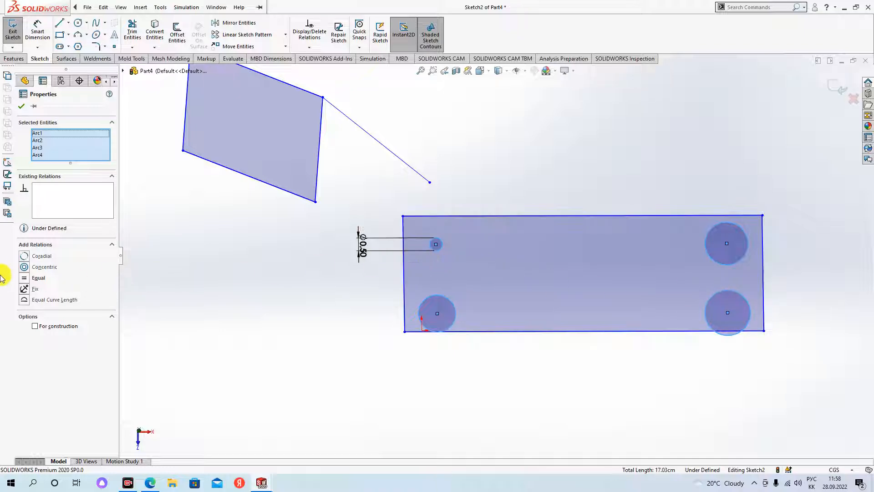
click(27, 279)
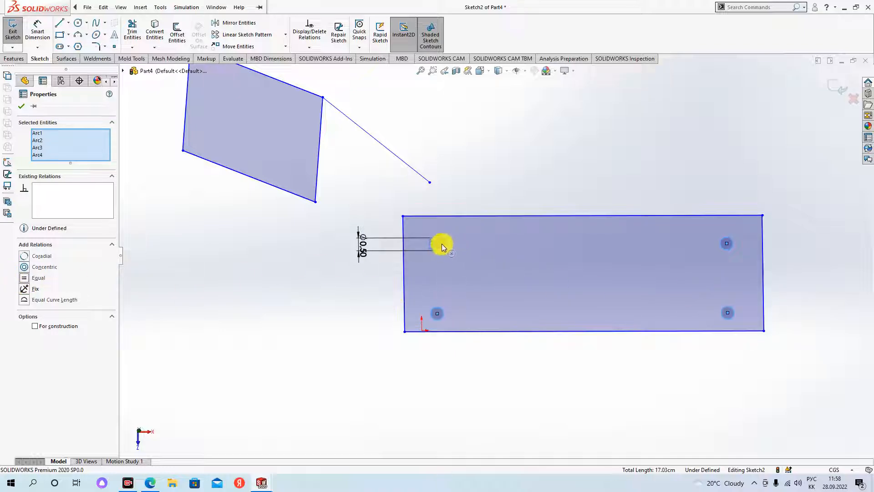
click(543, 151)
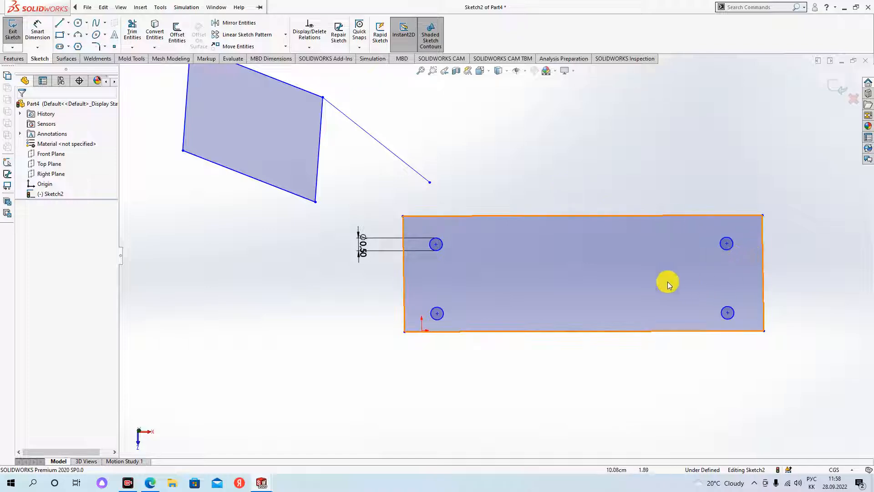
Step: Move the upper-right circle slightly upward and the lower-right circle up and inward so their centers are out of line
drag(727, 242, 725, 231)
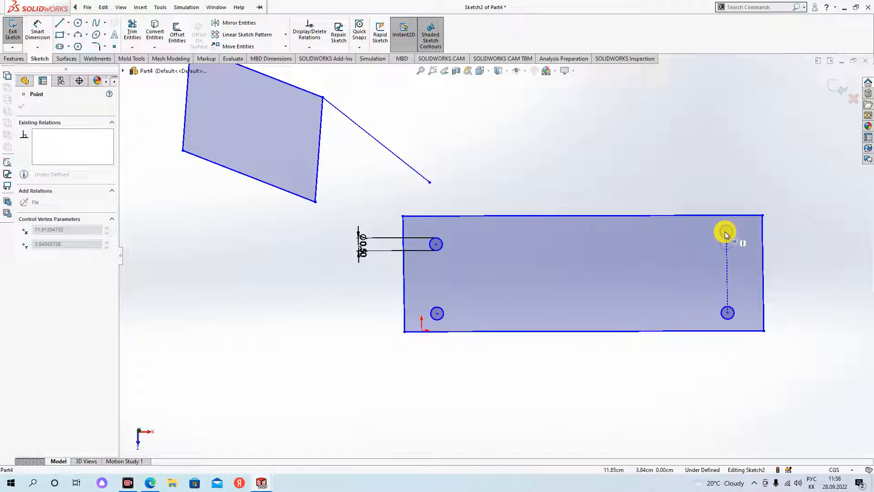
click(579, 210)
drag(728, 313, 712, 289)
click(805, 302)
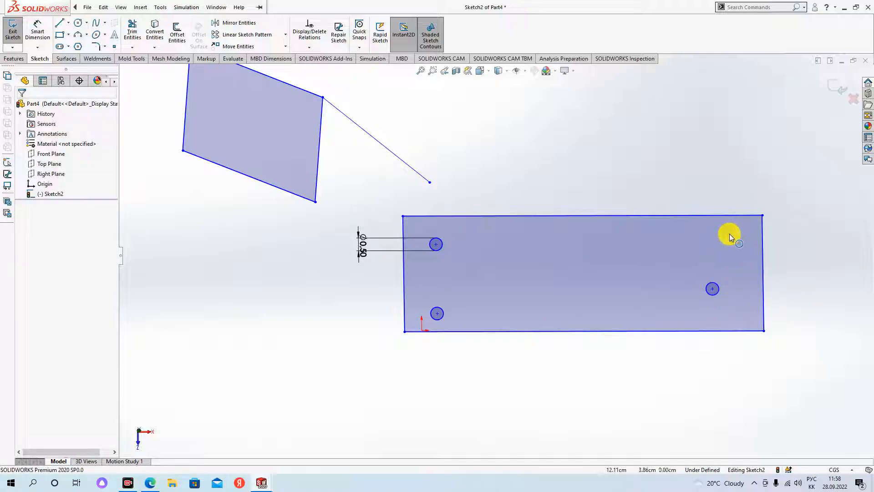
Step: Add a Vertical relation between the center points of the two right-hand circles
click(713, 289)
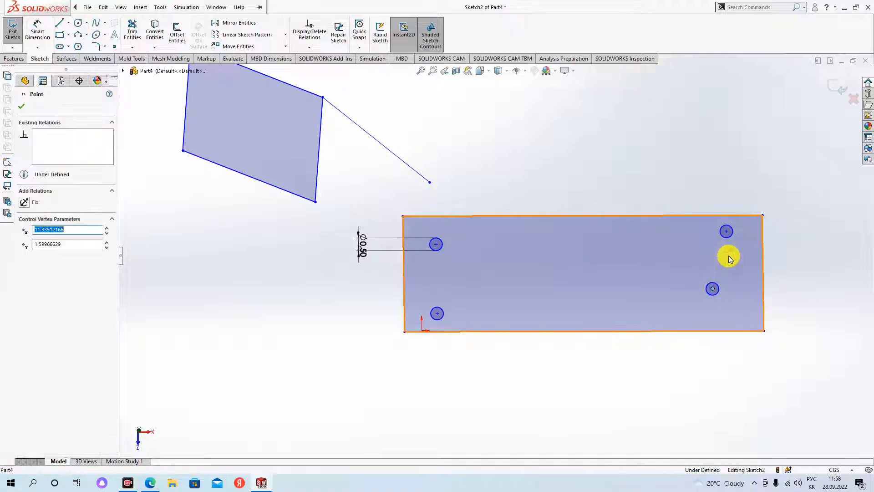
ctrl+click(727, 230)
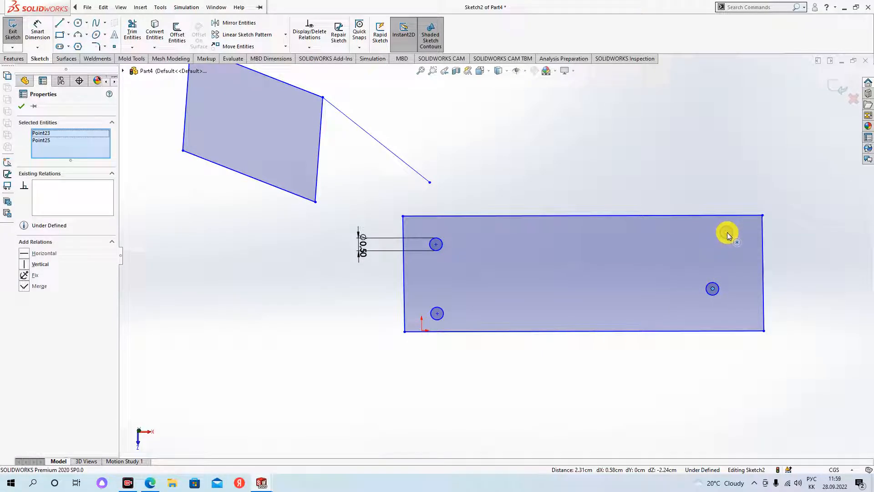
click(24, 263)
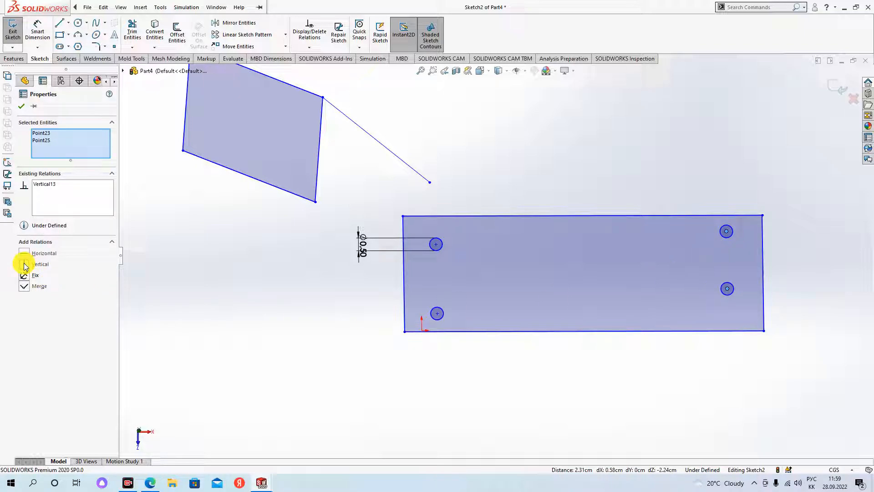
click(635, 178)
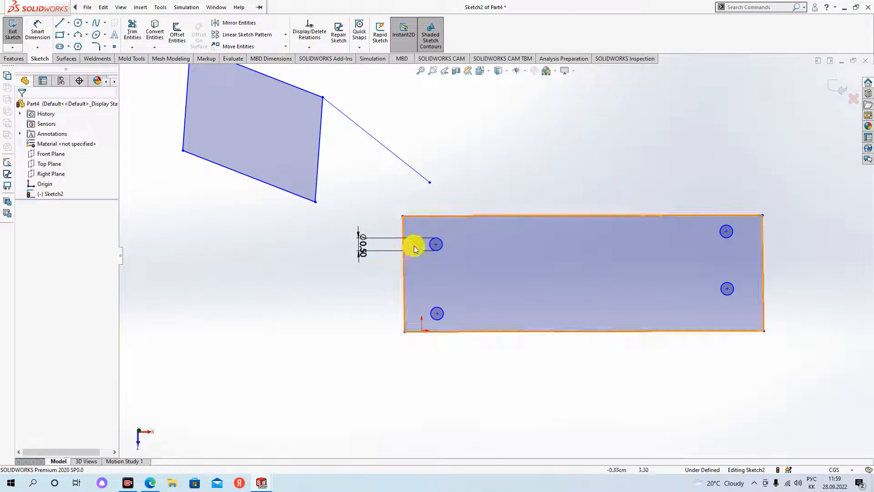
Step: Add a Vertical relation between the center points of the two left-hand circles
click(436, 244)
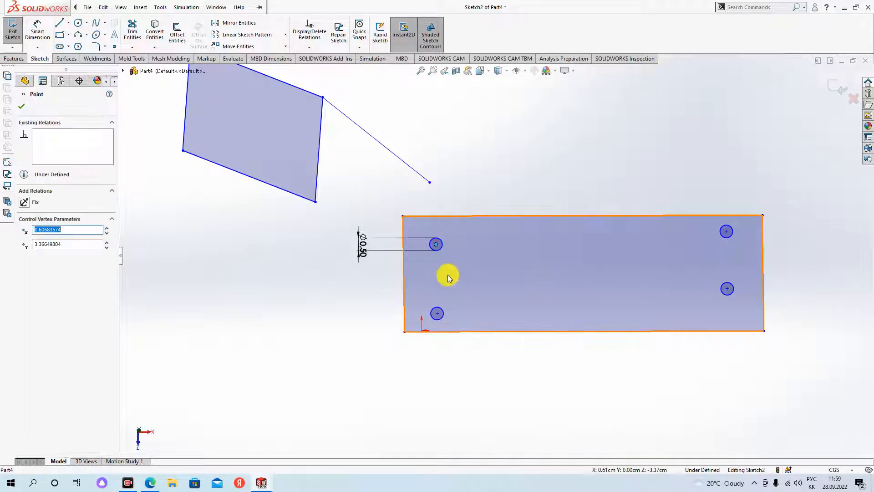
ctrl+click(437, 313)
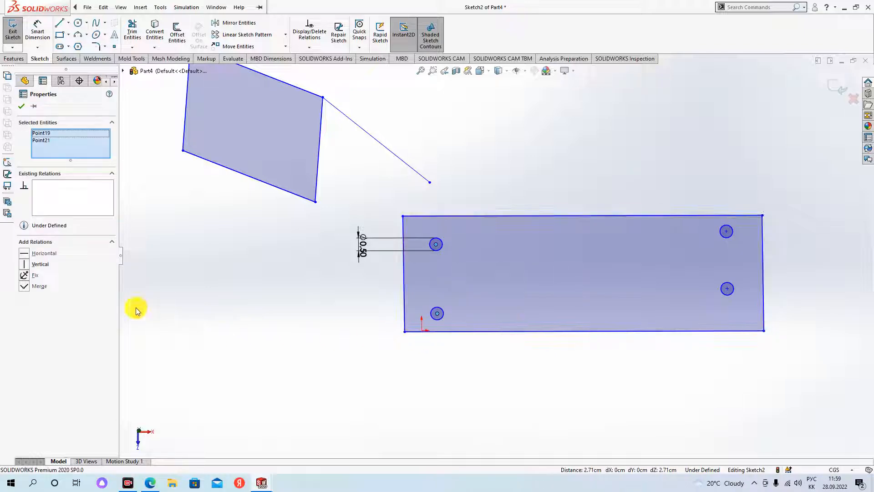
click(25, 266)
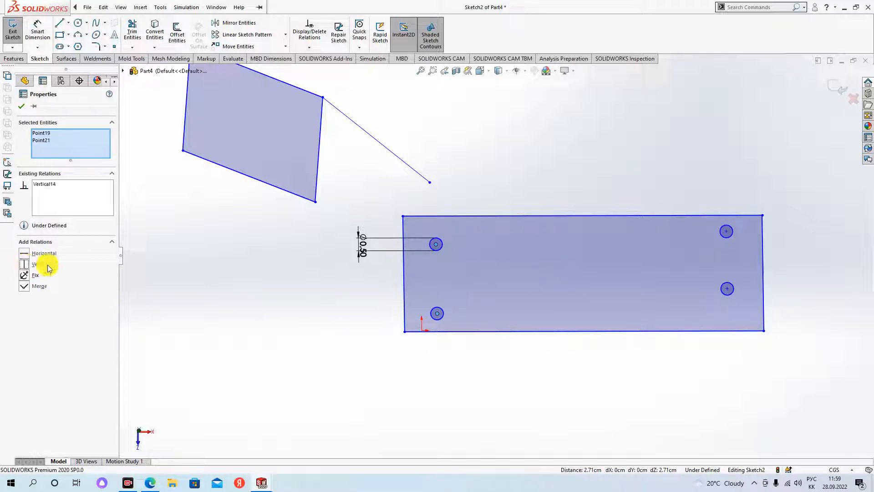
click(628, 170)
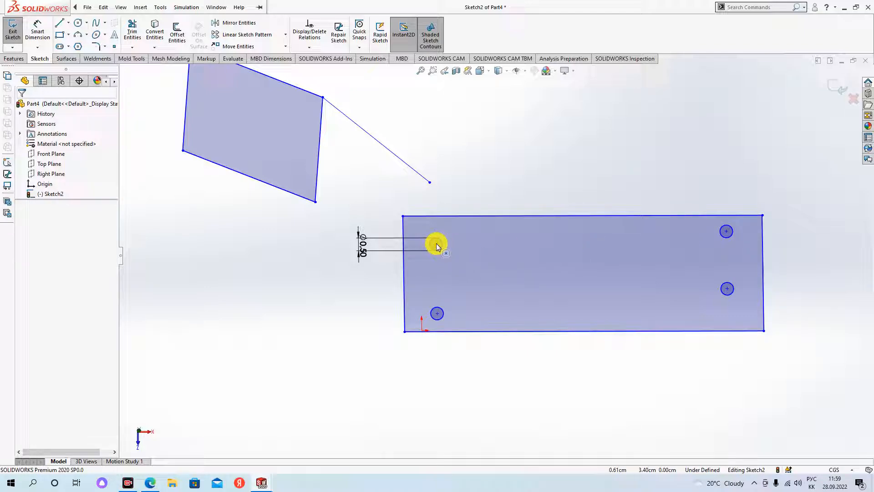
Step: Add a Horizontal relation between the center points of the two upper circles
click(436, 243)
click(727, 233)
key(ctrl+v)
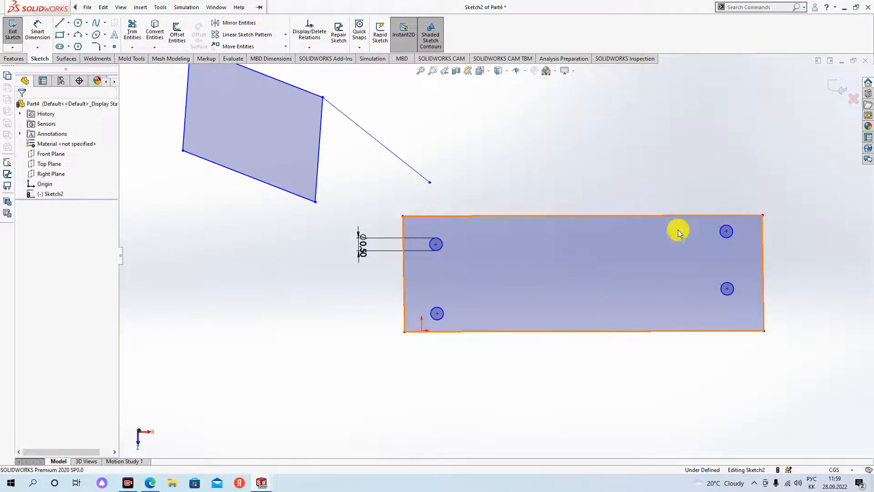
click(436, 244)
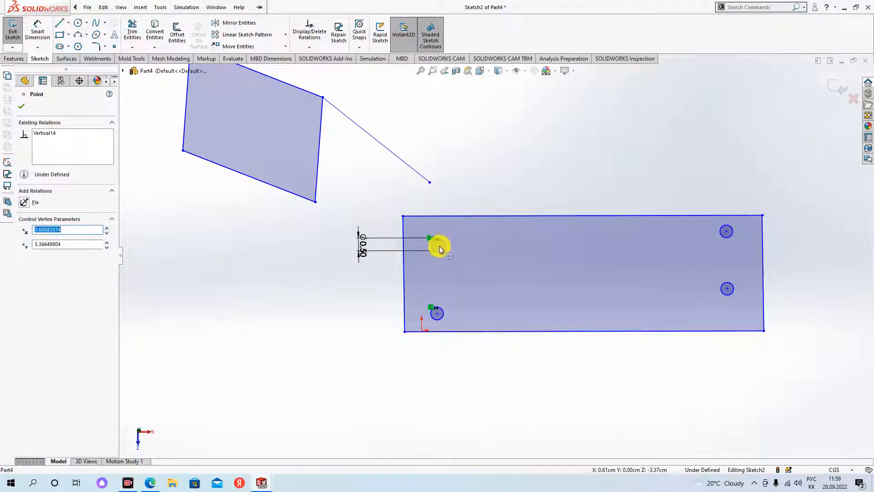
ctrl+click(726, 230)
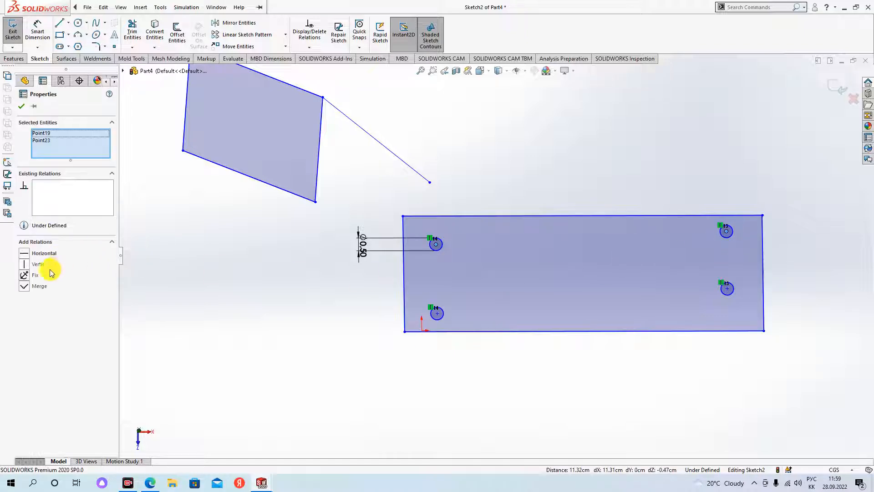
click(24, 254)
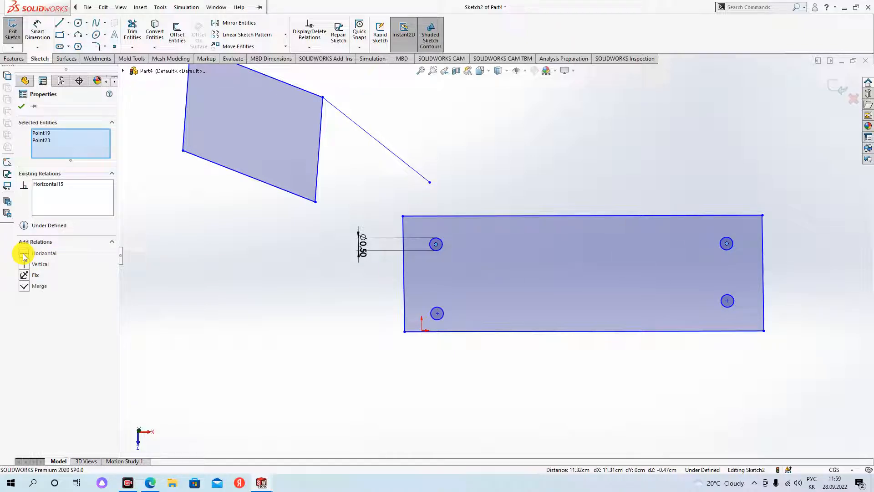
Step: Add a Horizontal relation between the center points of the two lower circles
click(727, 301)
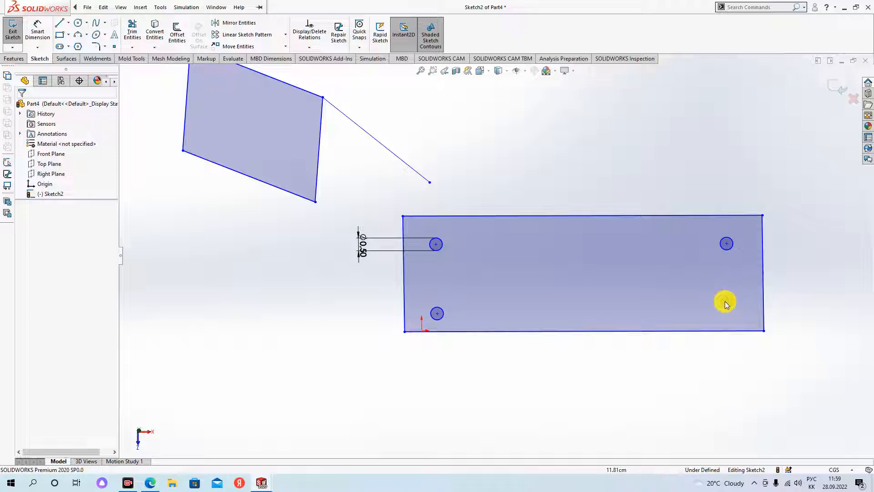
ctrl+click(437, 313)
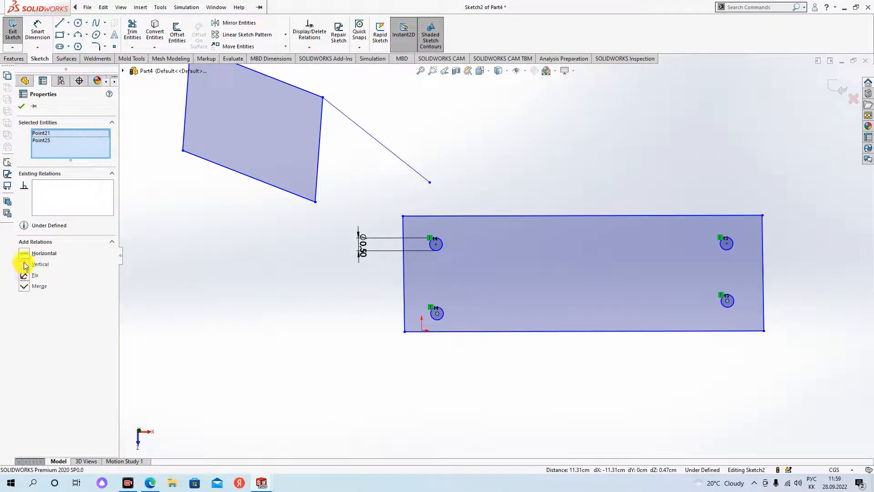
click(26, 254)
click(491, 149)
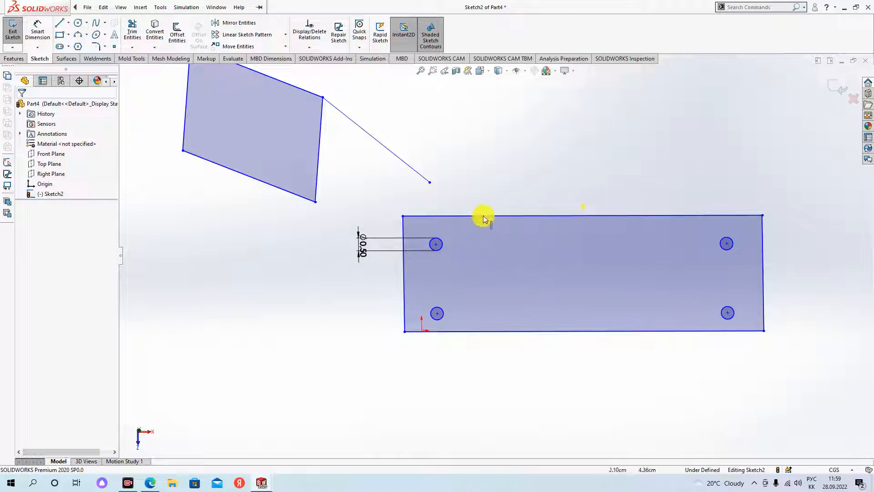
Step: Select the rectangle's top and bottom edges together and examine which relations, such as Collinear, are offered for them
scroll(535, 191, up, 2)
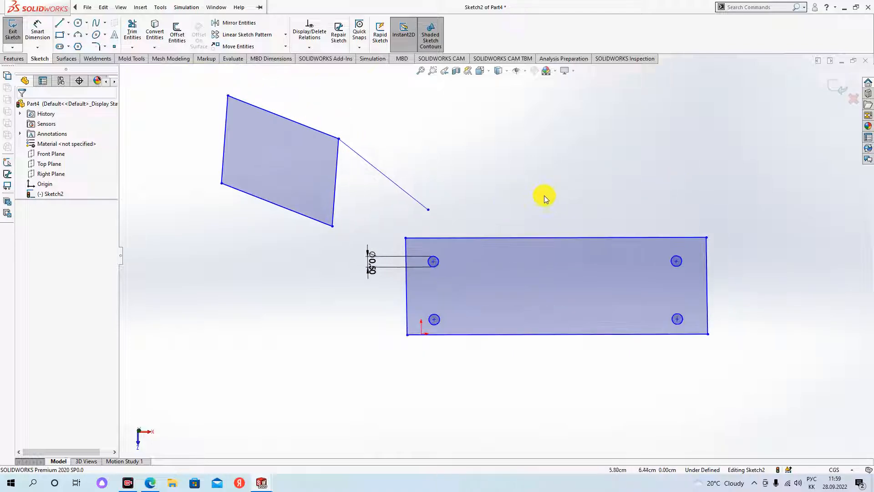
right_click(544, 235)
click(501, 237)
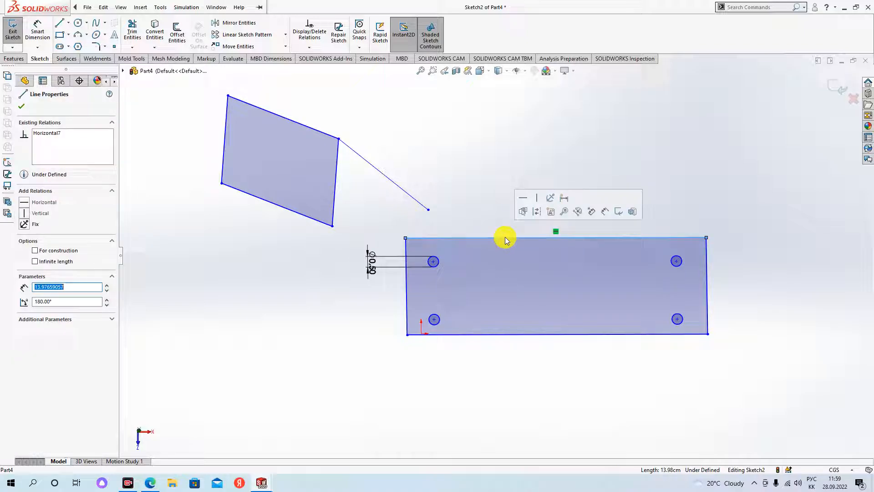
click(493, 334)
ctrl+click(493, 335)
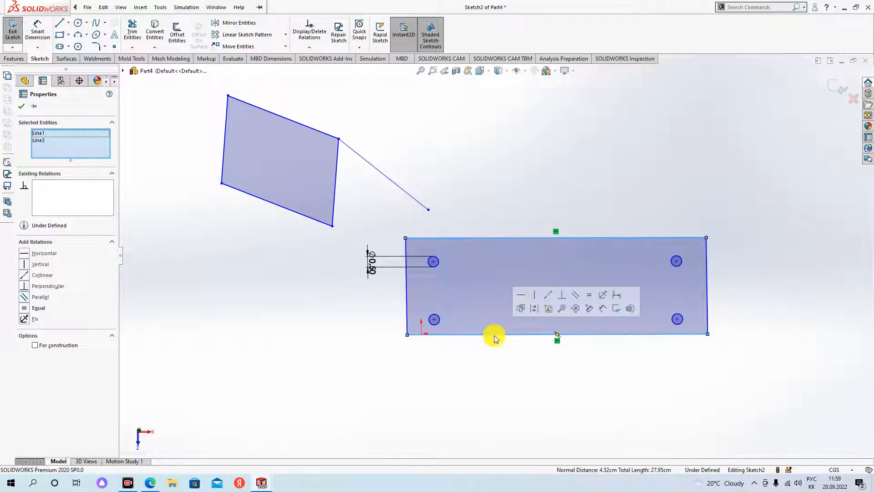
right_click(494, 334)
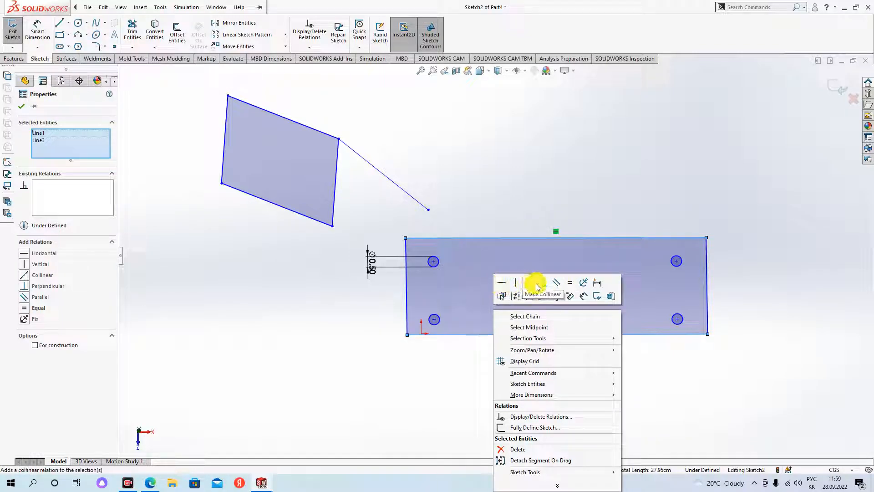
click(507, 185)
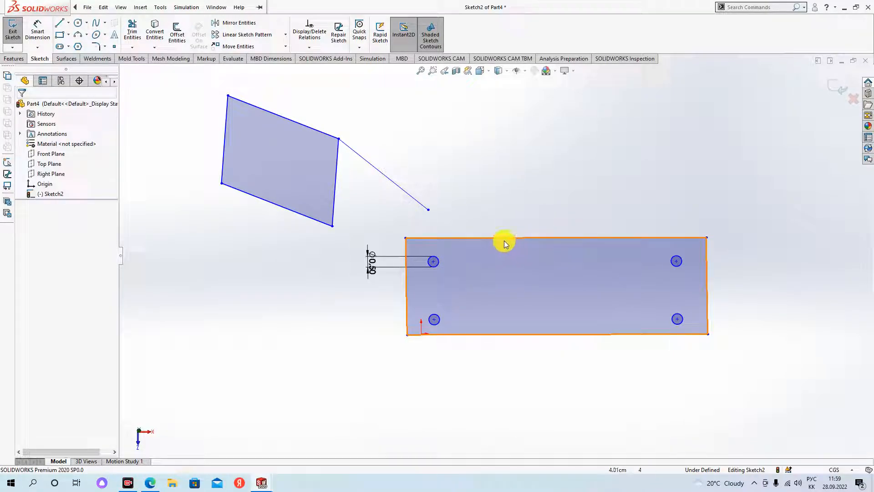
click(517, 237)
ctrl+click(523, 335)
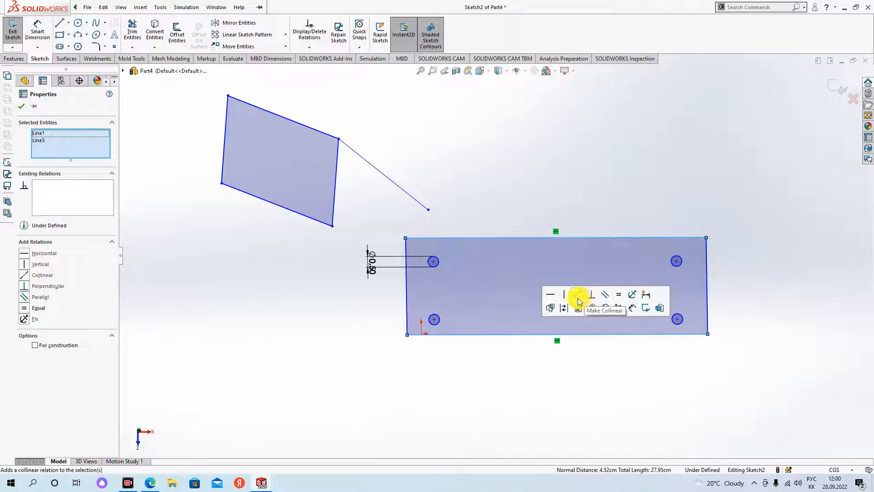
click(594, 213)
scroll(559, 253, up, 2)
scroll(566, 251, down, 3)
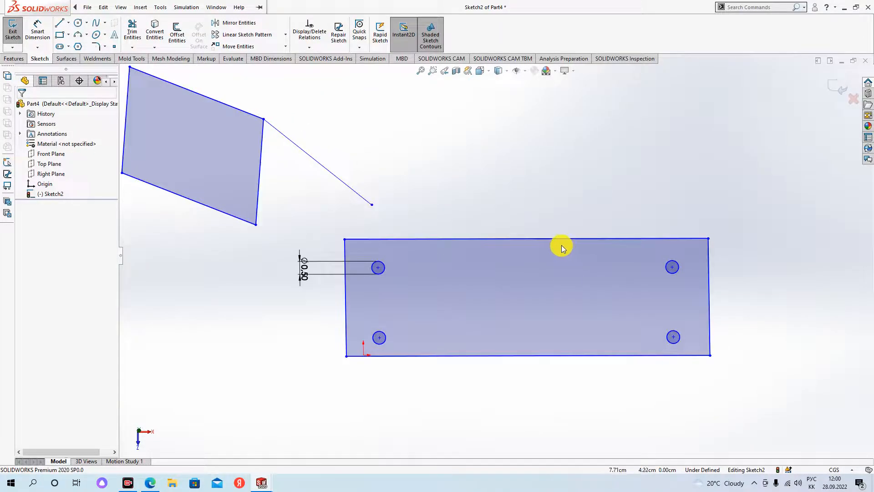
scroll(563, 252, up, 3)
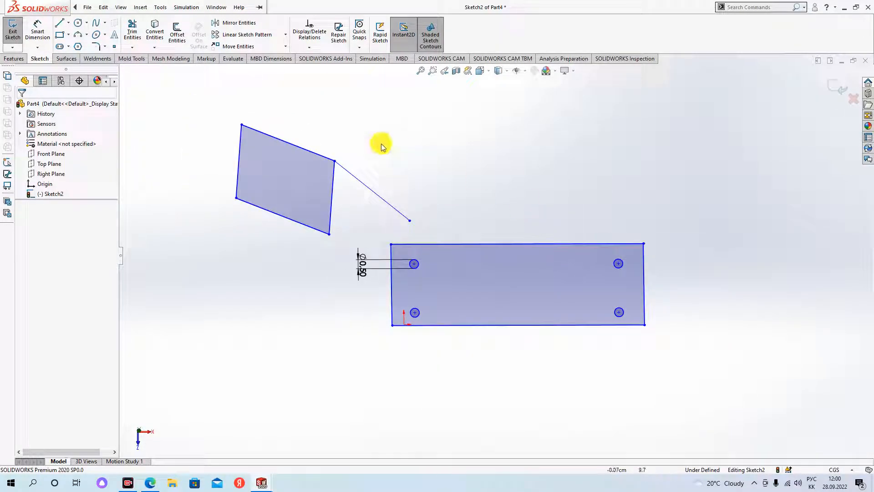
Step: Place a Smart Dimension for the length of the rectangle's top edge just above it
click(33, 48)
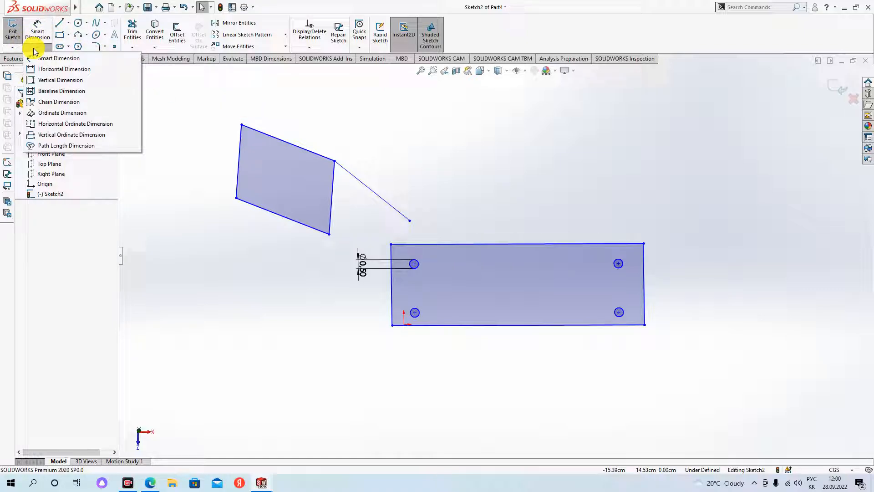
click(33, 47)
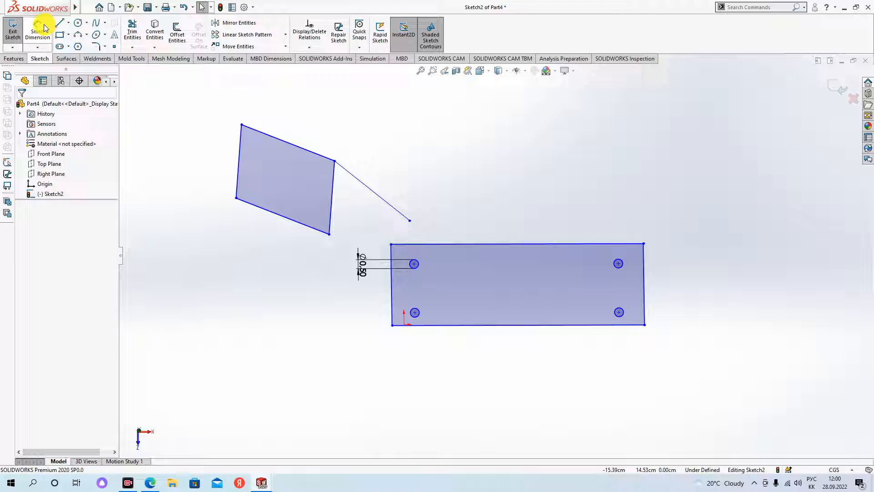
click(37, 32)
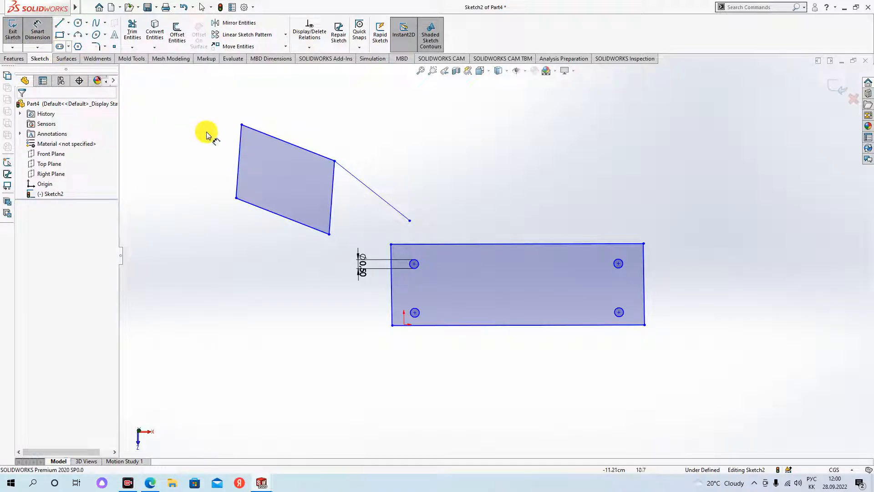
click(620, 263)
key(Escape)
click(580, 244)
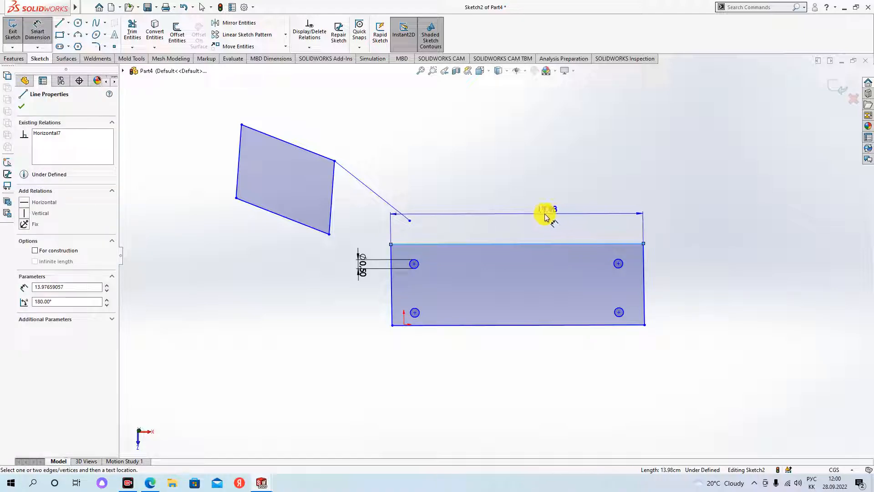
click(523, 229)
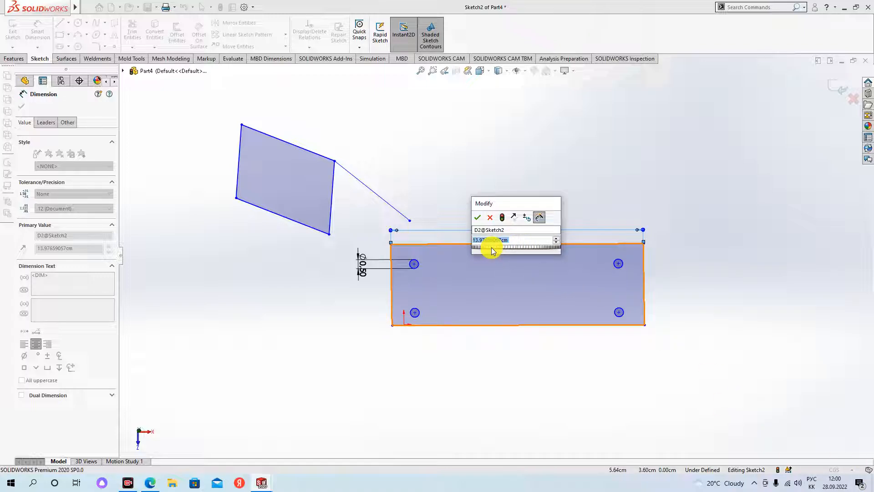
text(12)
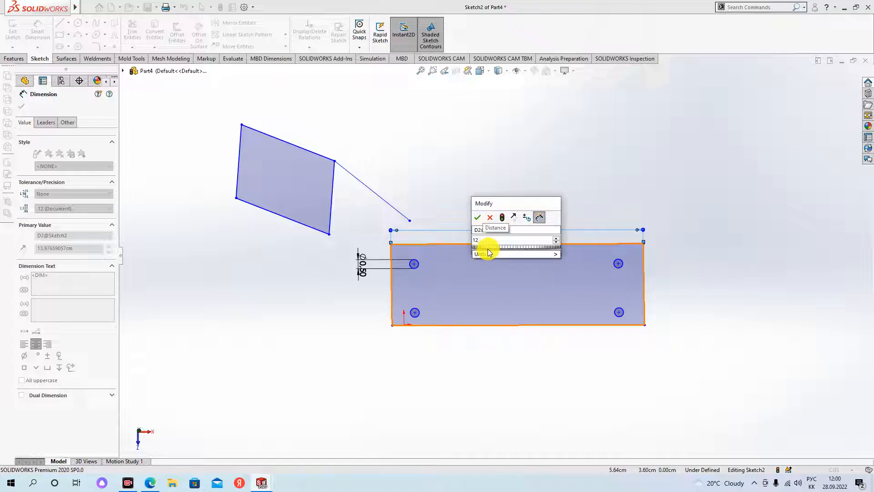
key(BackSpace)
key(BackSpace)
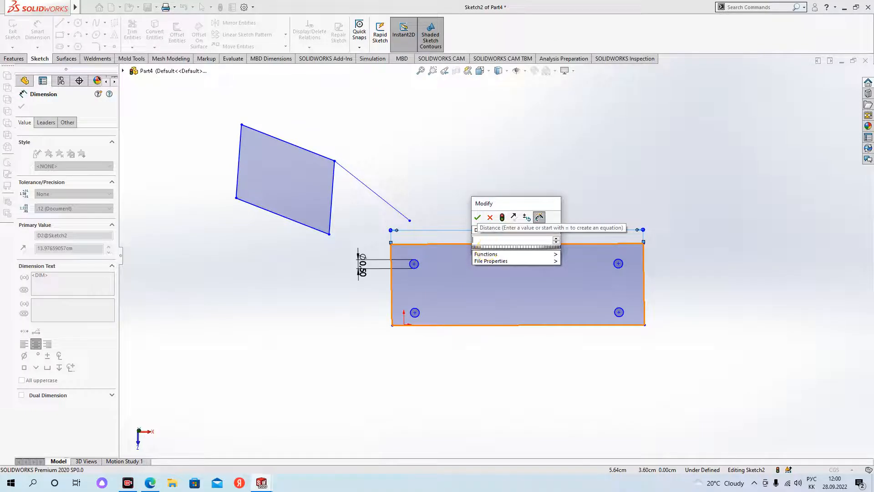
text(330)
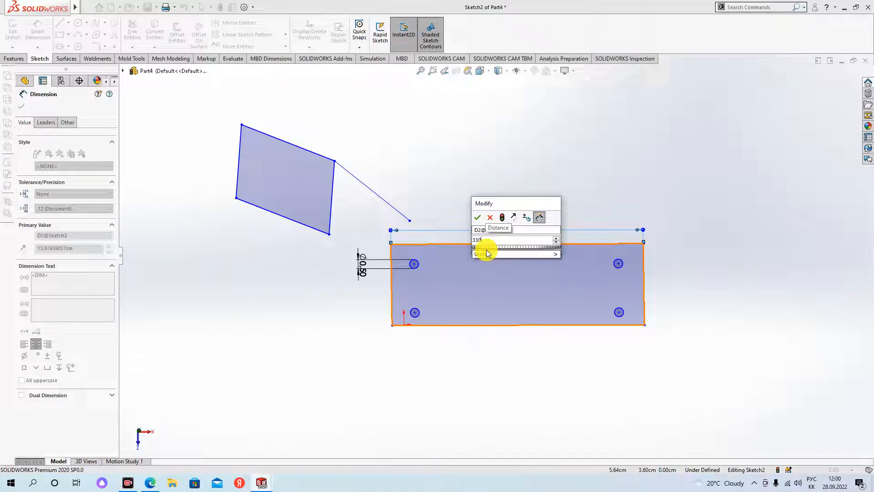
mouse_move(485, 253)
text(0)
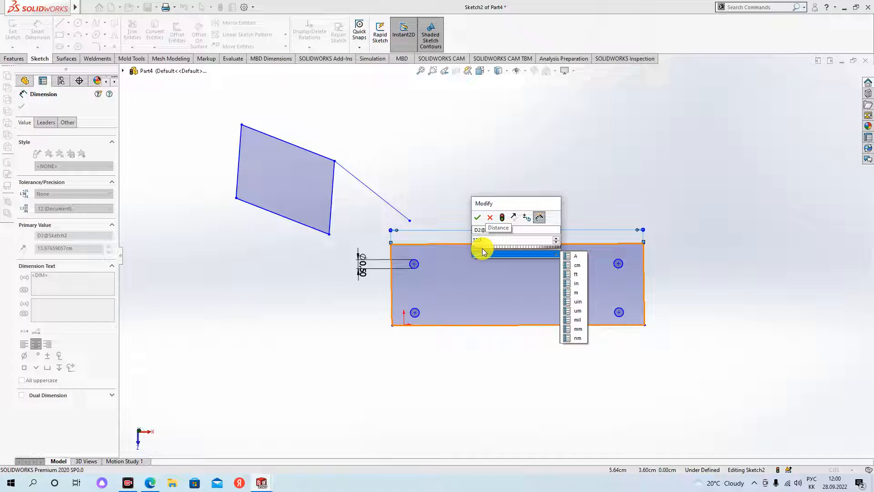
key(BackSpace)
key(BackSpace)
key(BackSpace)
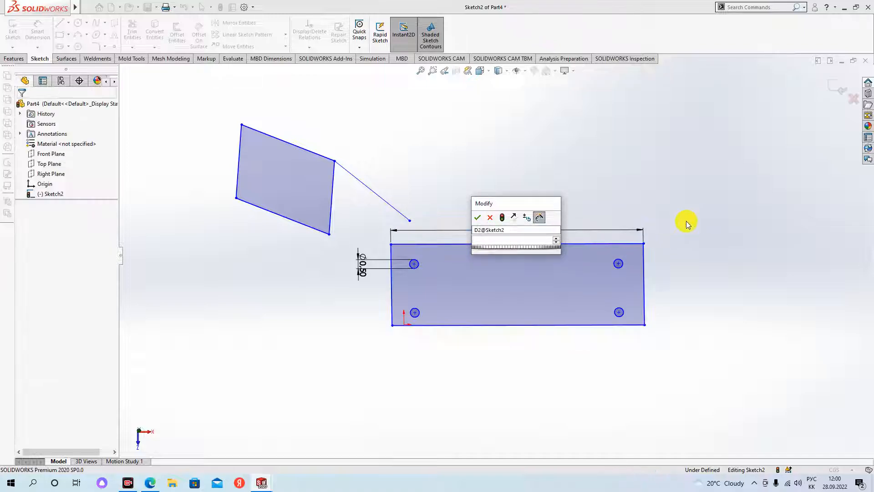
click(566, 248)
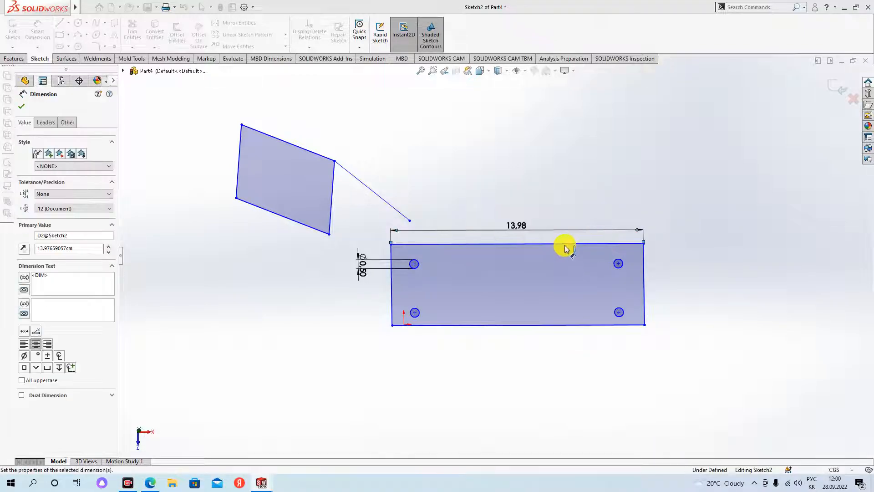
Step: Set the length dimension of the rectangle's top edge to 135 cm
double_click(514, 225)
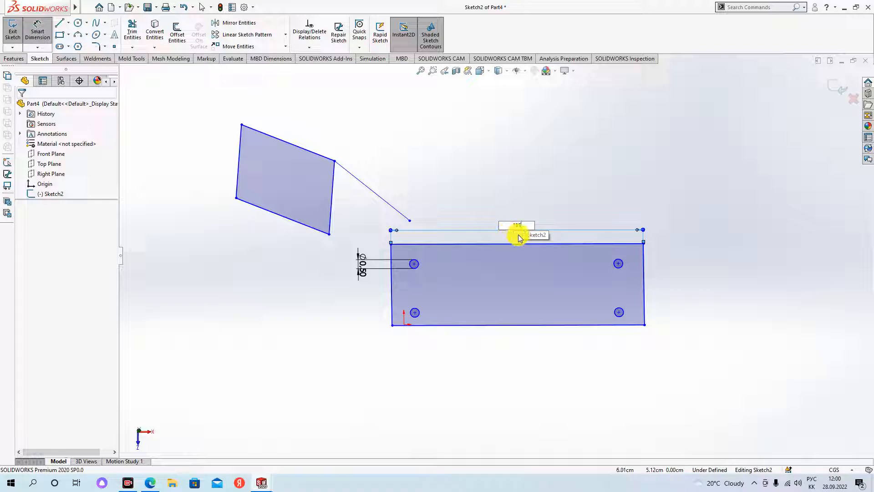
key(Return)
key(z)
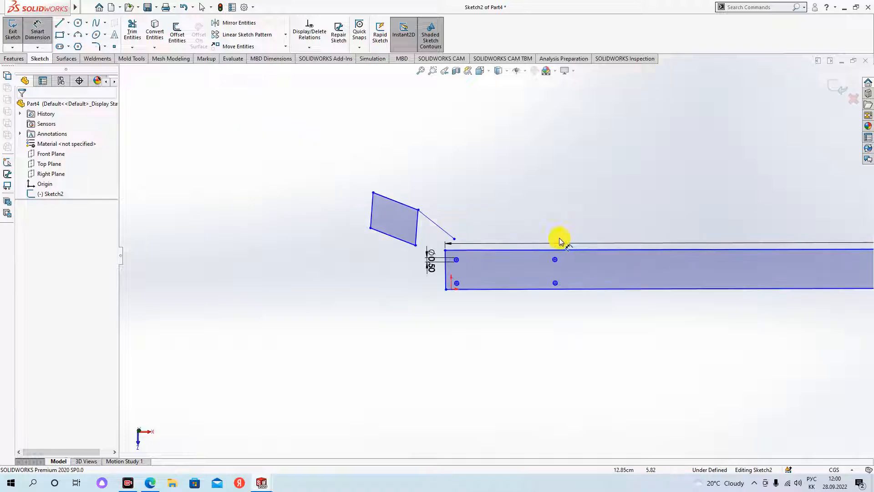
Step: Set the length dimension of the rectangle's top edge to 135 mm
scroll(561, 242, up, 5)
scroll(694, 250, down, 5)
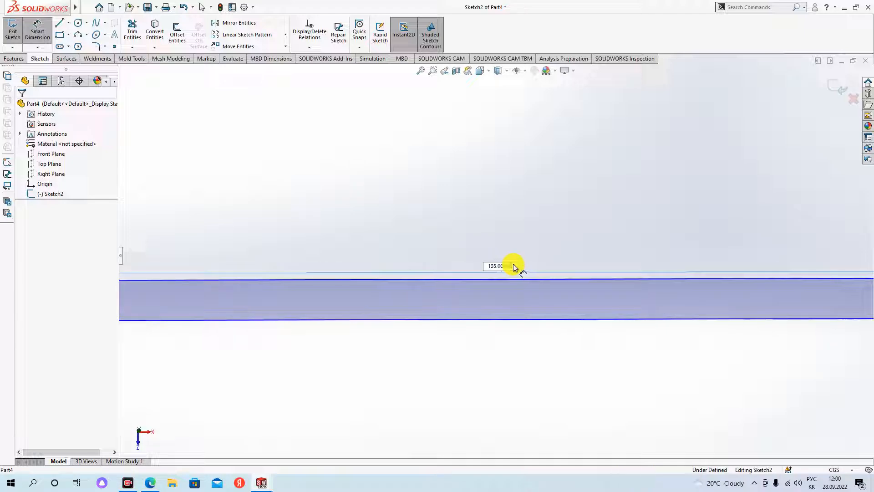
click(591, 274)
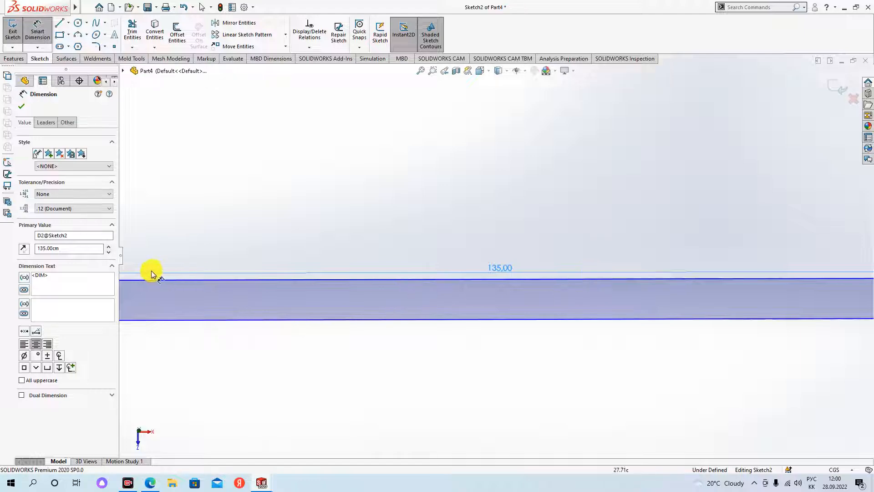
click(574, 237)
double_click(505, 268)
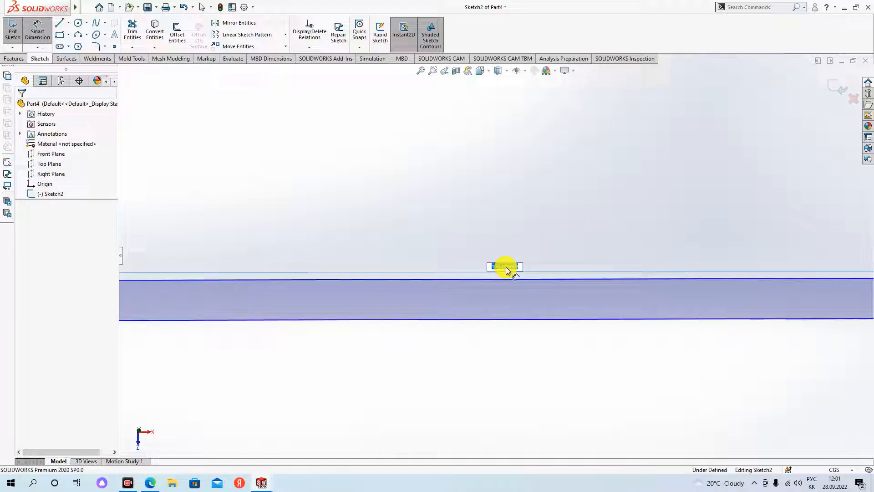
key(Return)
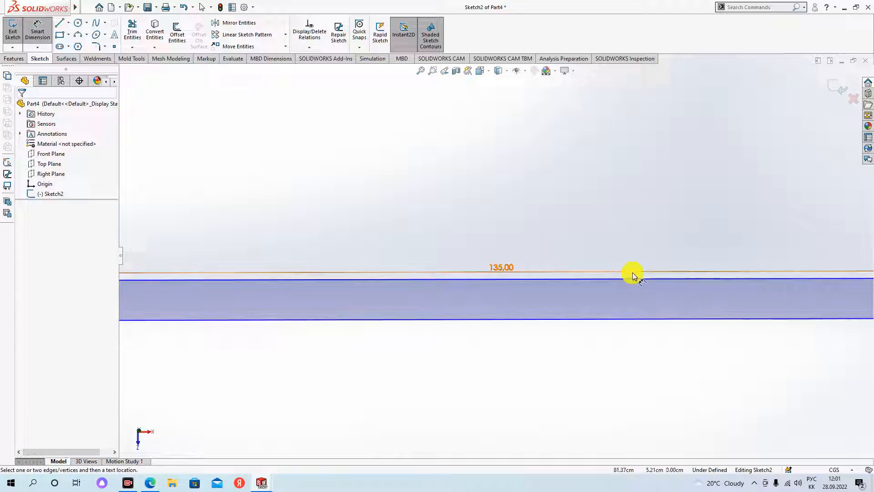
click(632, 272)
drag(68, 248, 1, 254)
text(135mm)
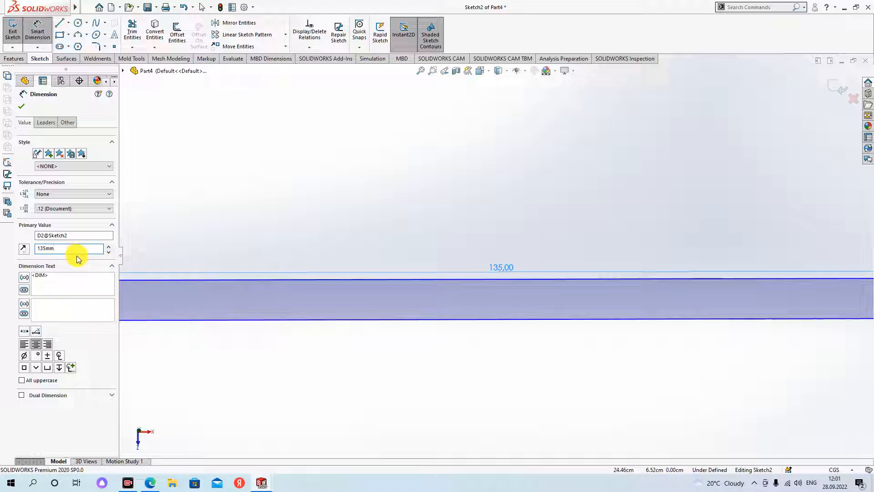
key(Return)
Step: Place a Smart Dimension for the length of the rectangle's right edge, just outside it
scroll(445, 296, up, 5)
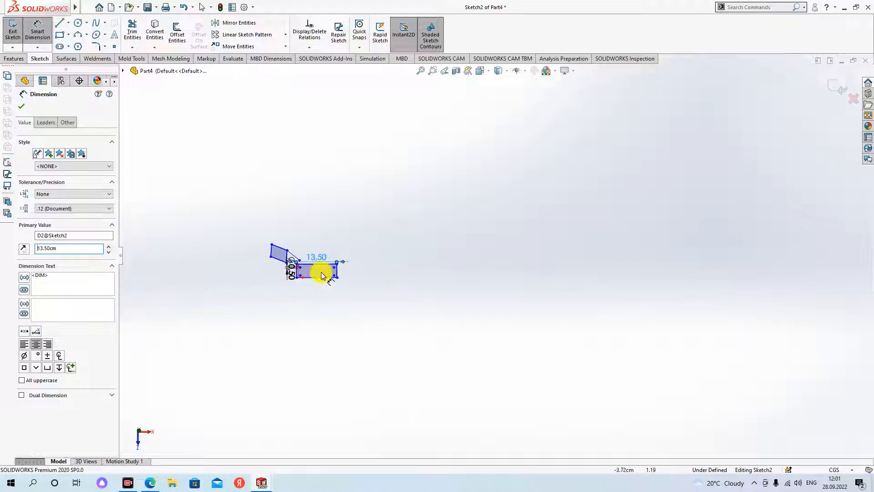
scroll(433, 260, down, 10)
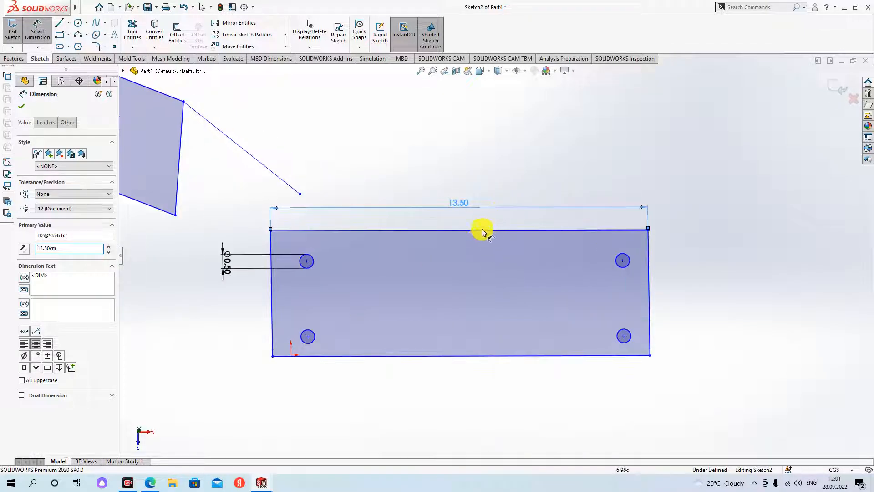
scroll(483, 235, down, 3)
scroll(462, 220, up, 3)
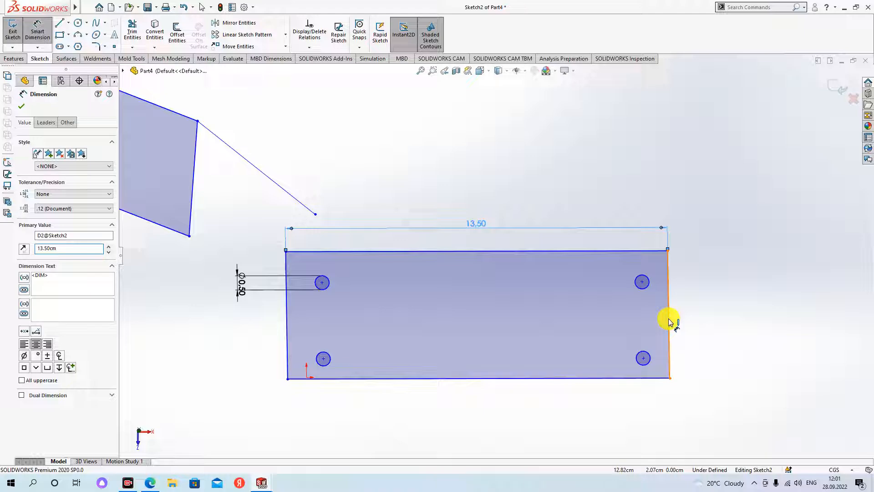
click(669, 322)
click(700, 332)
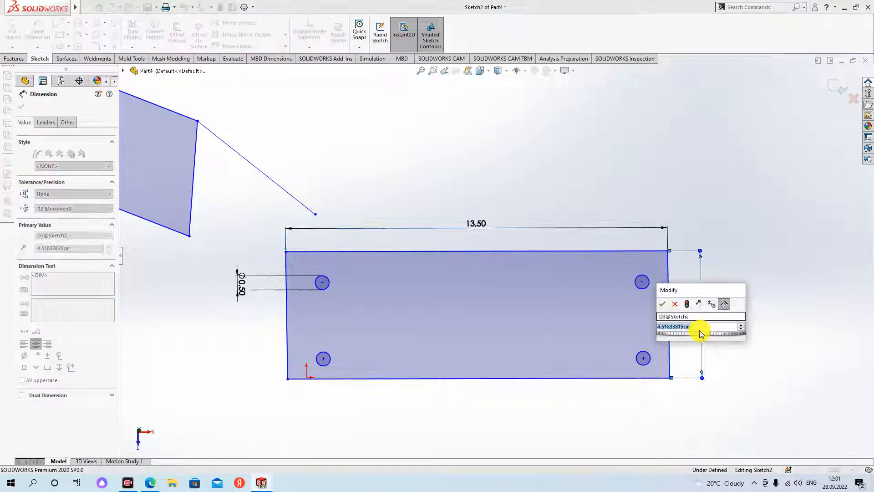
click(663, 304)
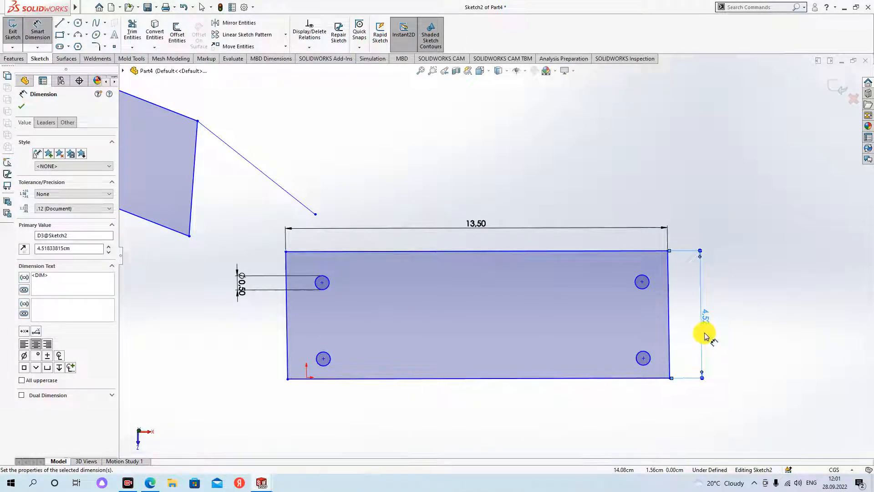
Step: Set the height dimension of the rectangle's right edge to 4.50 cm
click(751, 322)
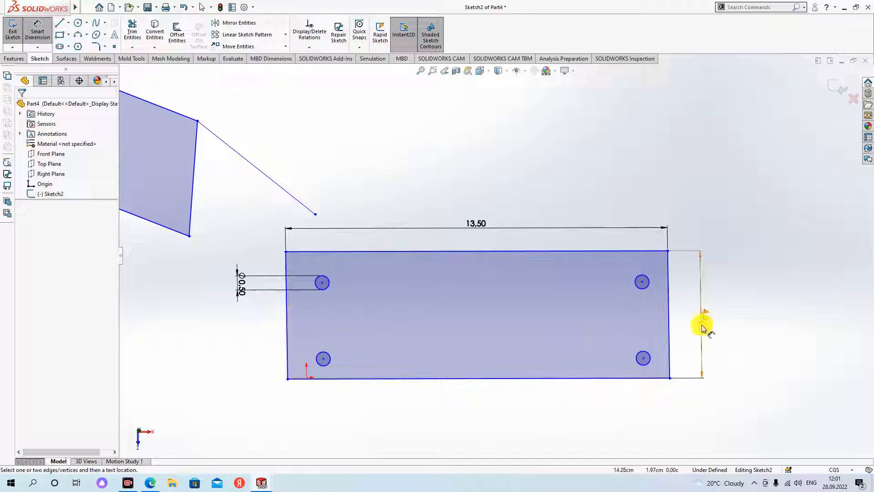
click(703, 347)
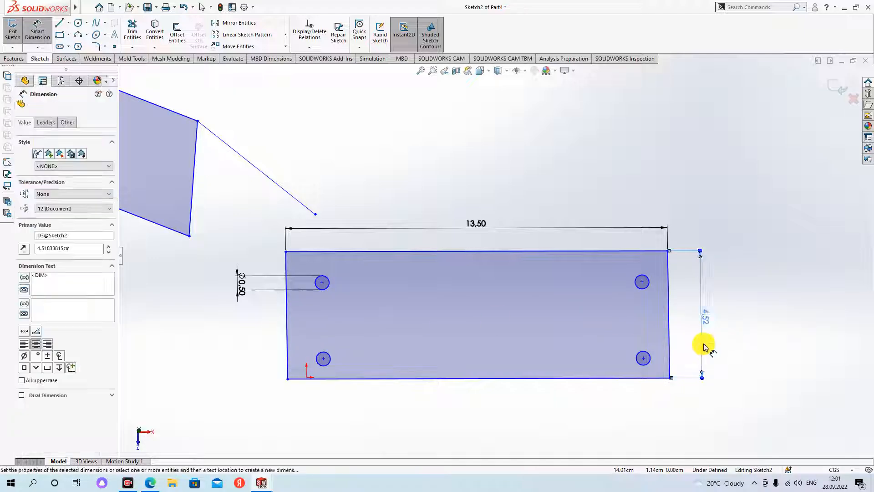
drag(80, 248, 20, 252)
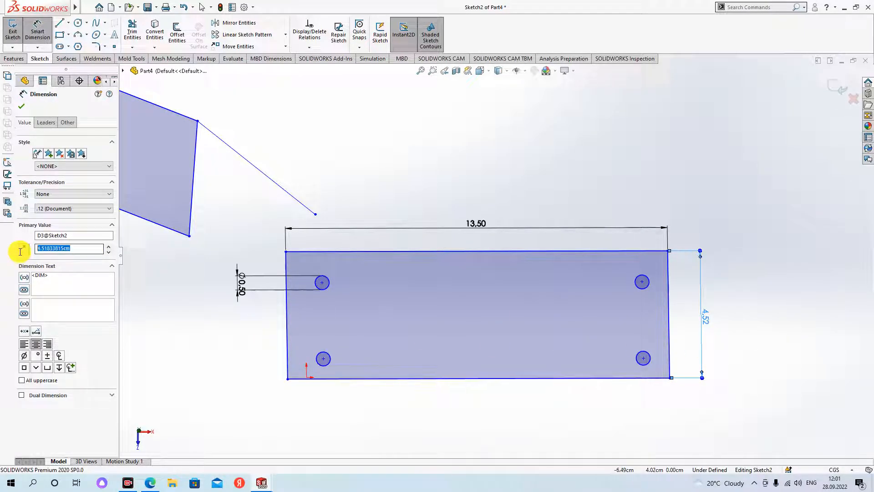
key(BackSpace)
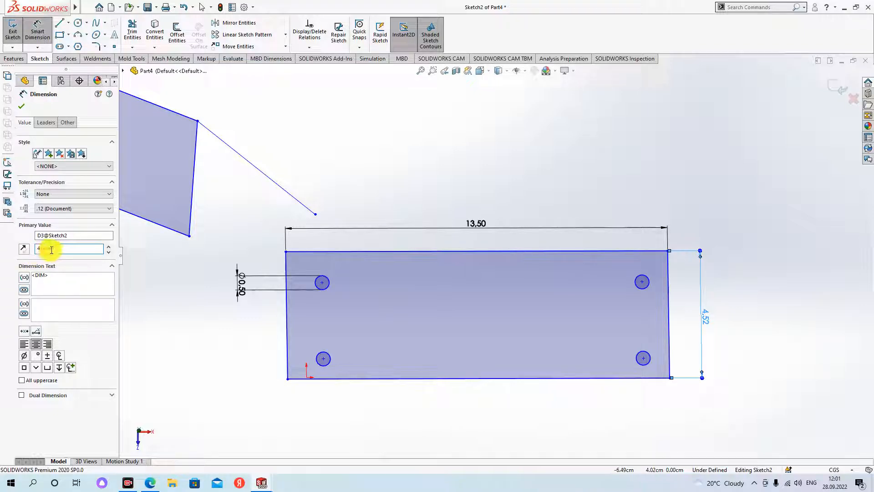
key(Return)
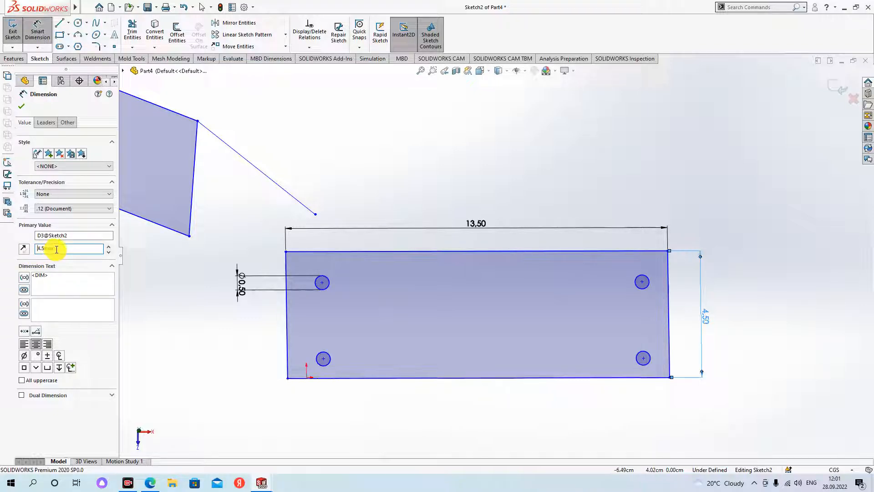
click(755, 340)
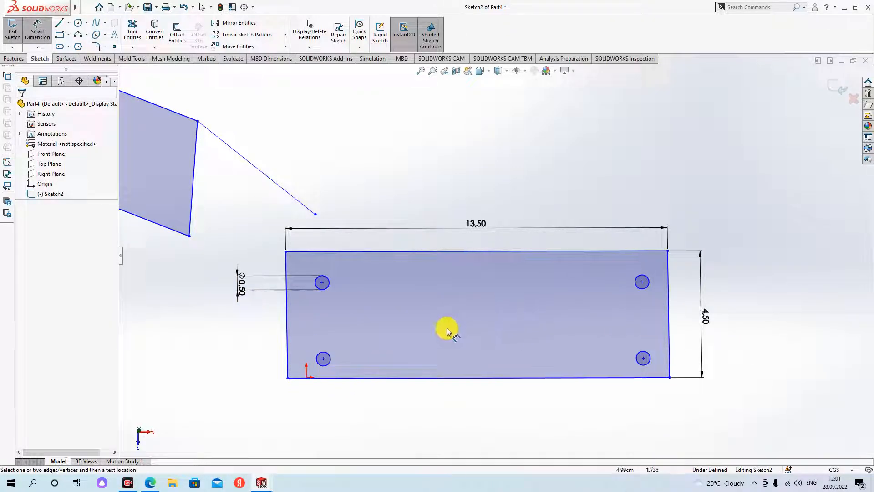
Step: Leave Smart Dimension and examine the existing relations of the upper-right and lower-right circles
key(Escape)
click(646, 287)
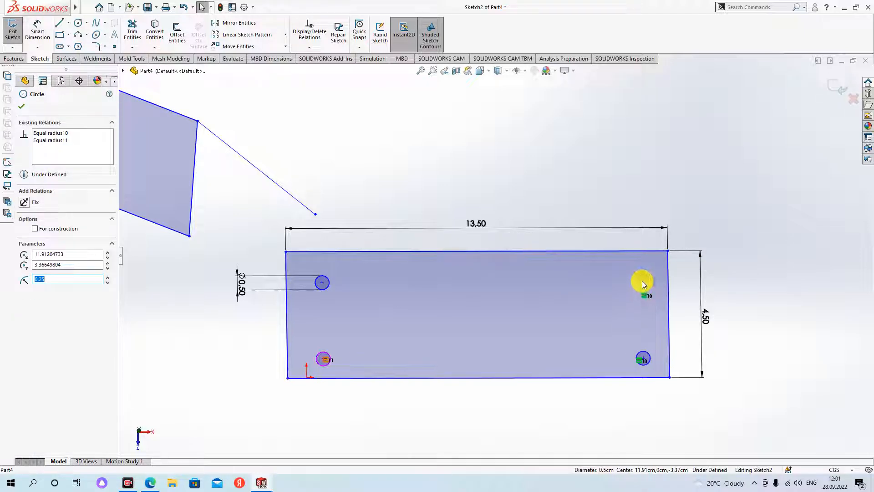
key(Escape)
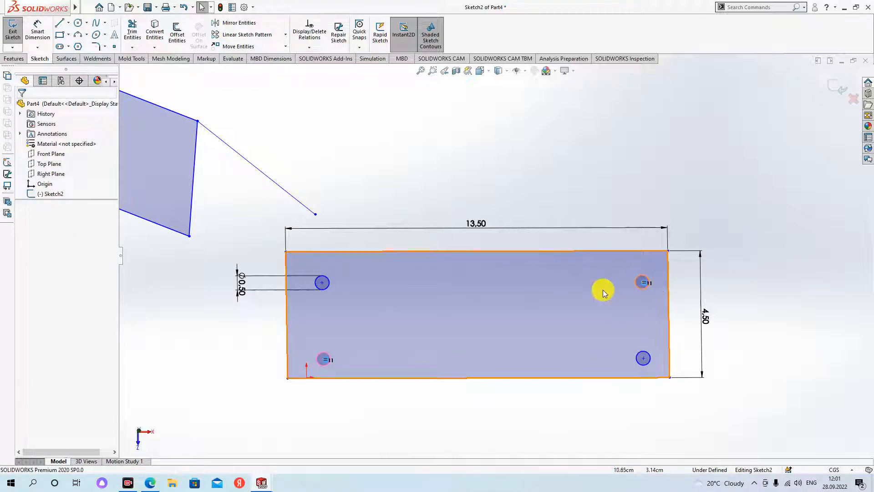
scroll(609, 284, down, 2)
scroll(622, 280, up, 2)
scroll(582, 278, down, 2)
click(582, 278)
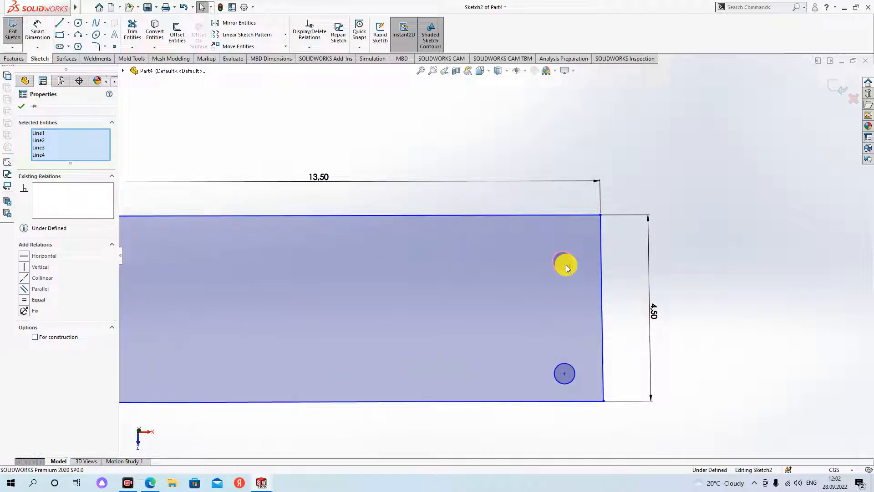
click(751, 309)
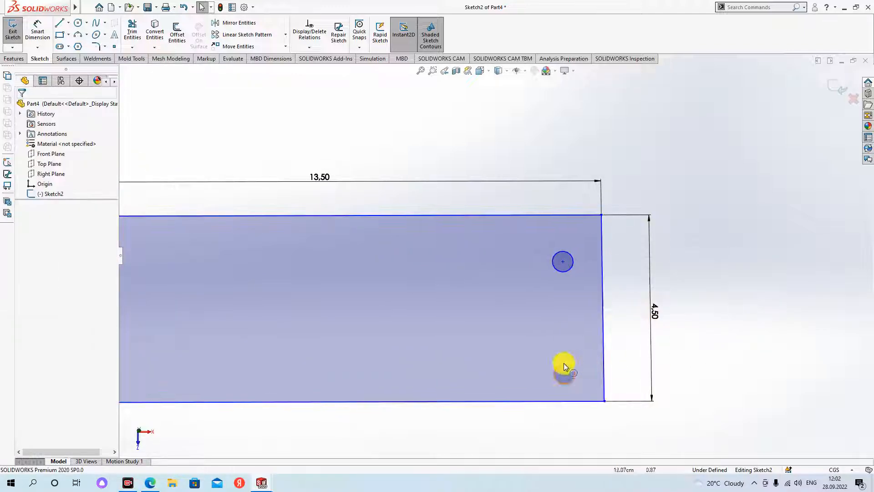
click(570, 365)
scroll(575, 362, up, 2)
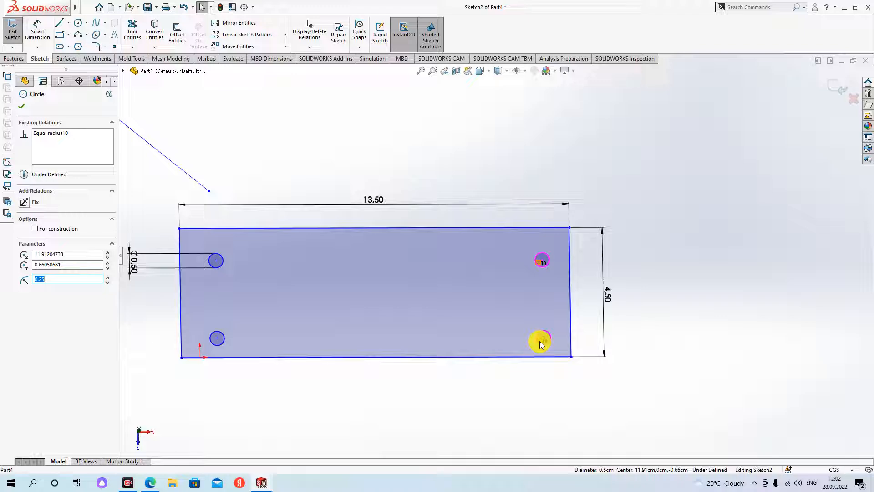
click(18, 110)
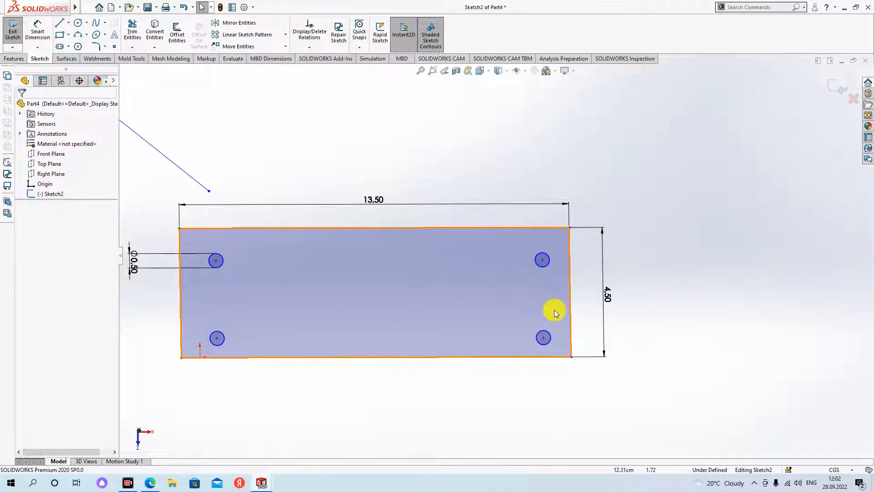
Step: Delete both Equal relations of the upper-right circle so its radius is independent of the other circles
scroll(554, 308, down, 2)
click(530, 231)
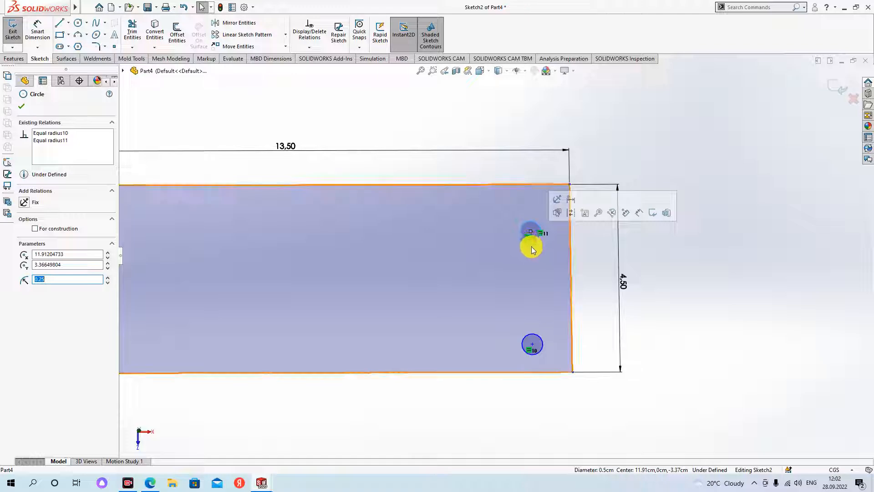
key(Escape)
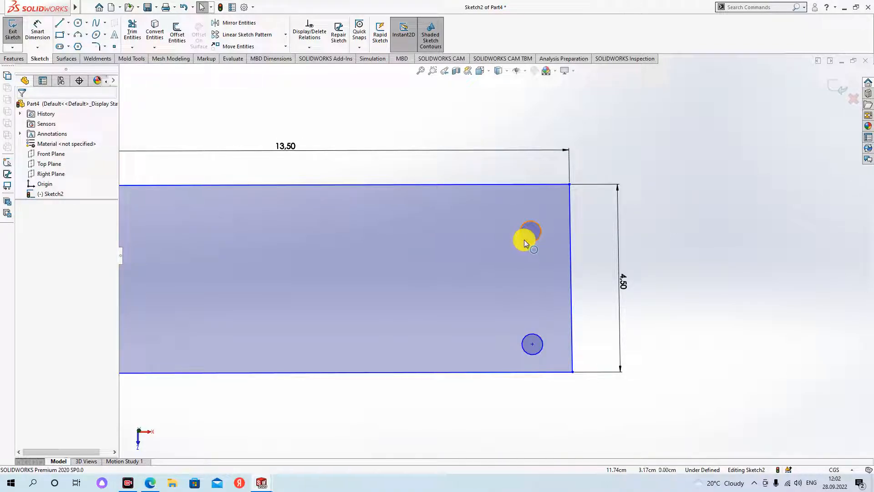
click(523, 240)
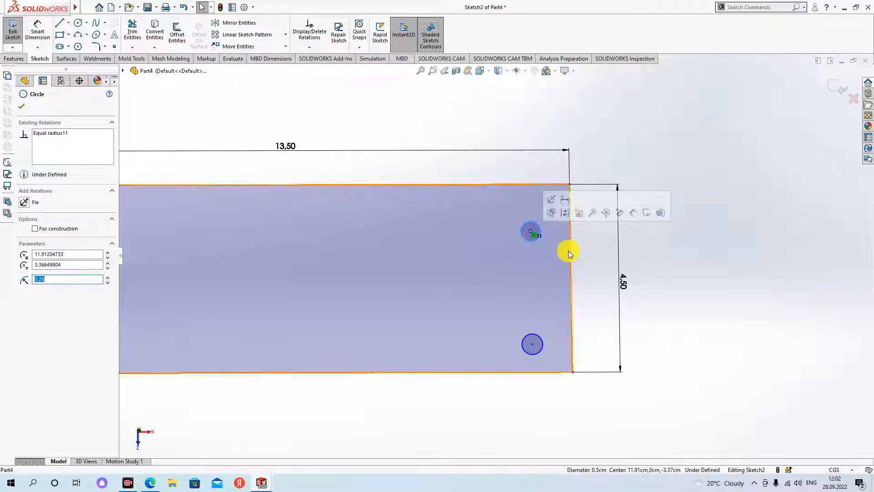
key(Escape)
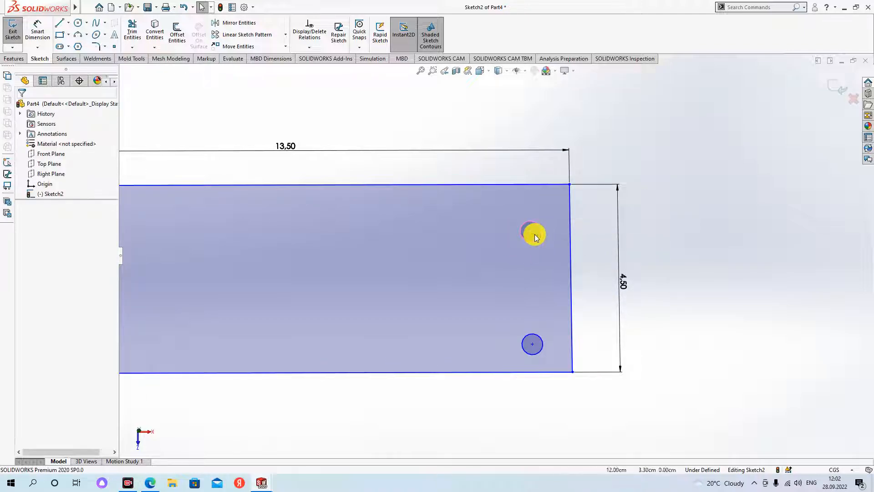
Step: Enlarge the upper-right circle freehand and move its center to about X 11.62, Y 3.39
drag(531, 241, 541, 263)
click(531, 232)
drag(520, 236, 505, 234)
click(673, 268)
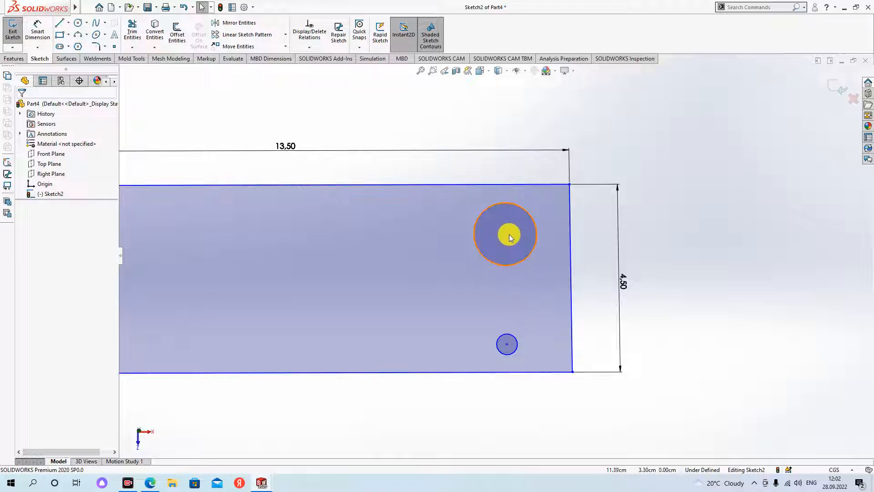
mouse_move(506, 232)
mouse_down()
mouse_move(511, 219)
mouse_move(518, 230)
mouse_up()
scroll(507, 244, up, 3)
scroll(500, 249, up, 1)
scroll(500, 249, down, 2)
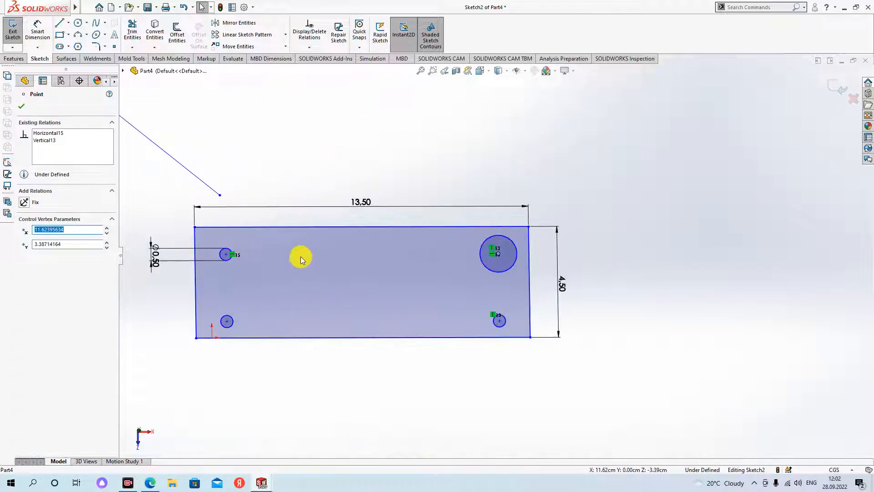
Step: Delete the Horizontal relation between the center points of the two upper circles
mouse_move(500, 254)
mouse_down()
mouse_move(458, 255)
mouse_move(499, 259)
mouse_up()
key(ctrl+z)
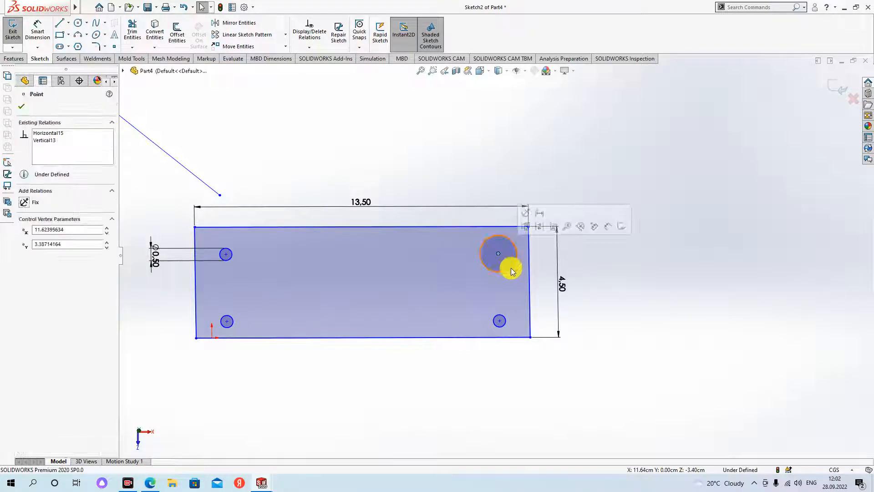
click(566, 280)
click(499, 252)
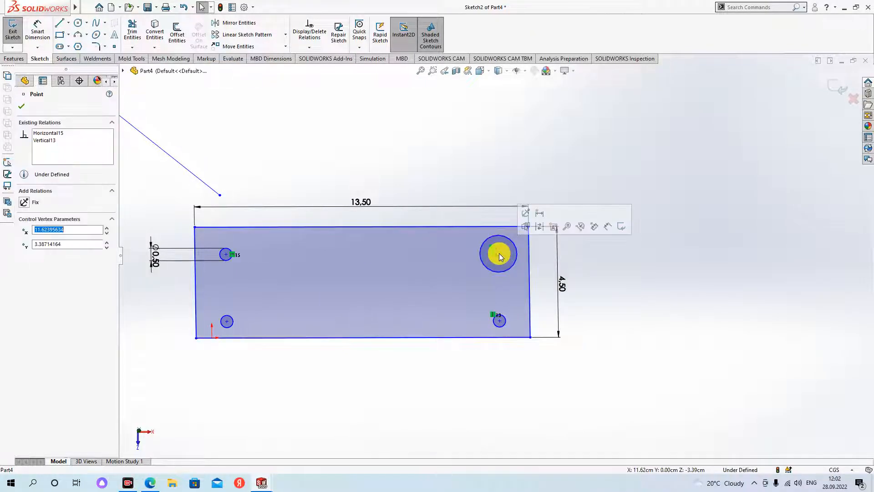
scroll(496, 257, down, 1)
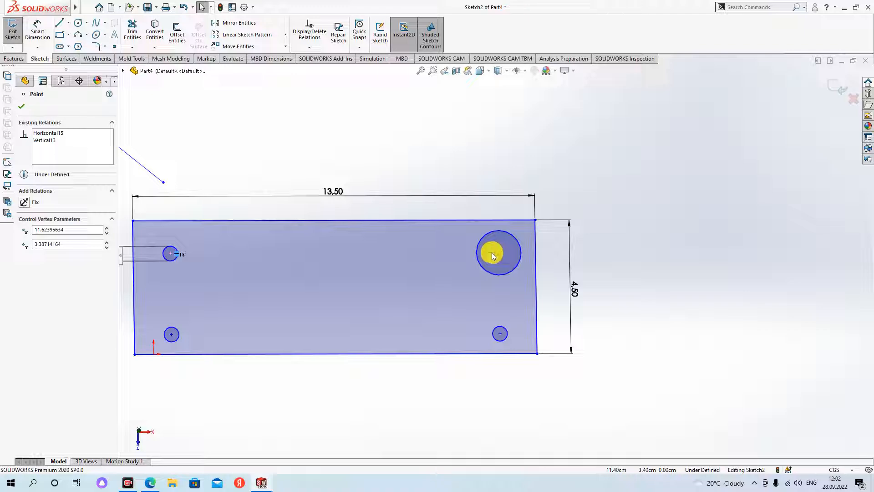
click(661, 275)
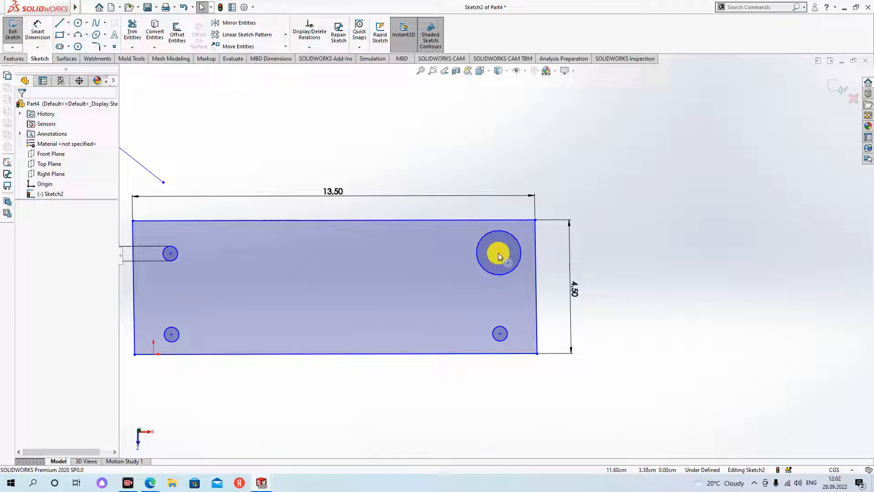
Step: Reposition the upper-right circle so its center sits at about X 11.55, Y 3.39, moving the vertically related lower-right circle along
drag(499, 256, 473, 256)
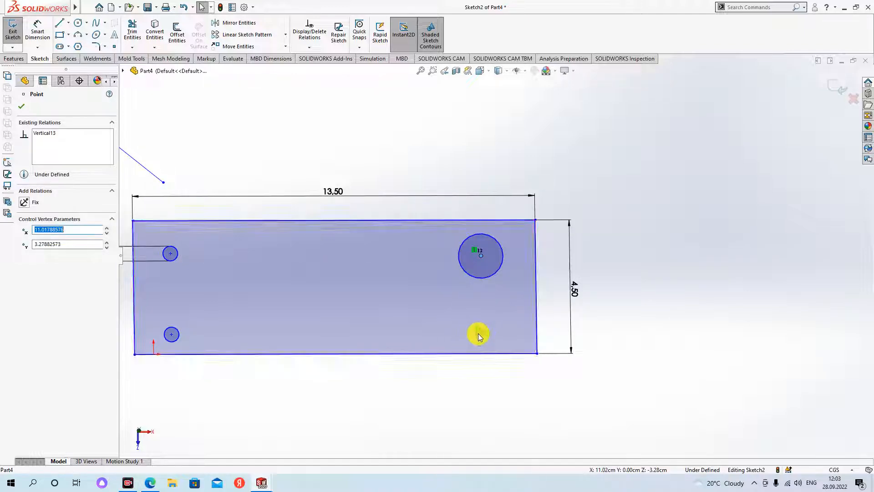
drag(482, 254, 498, 250)
click(492, 250)
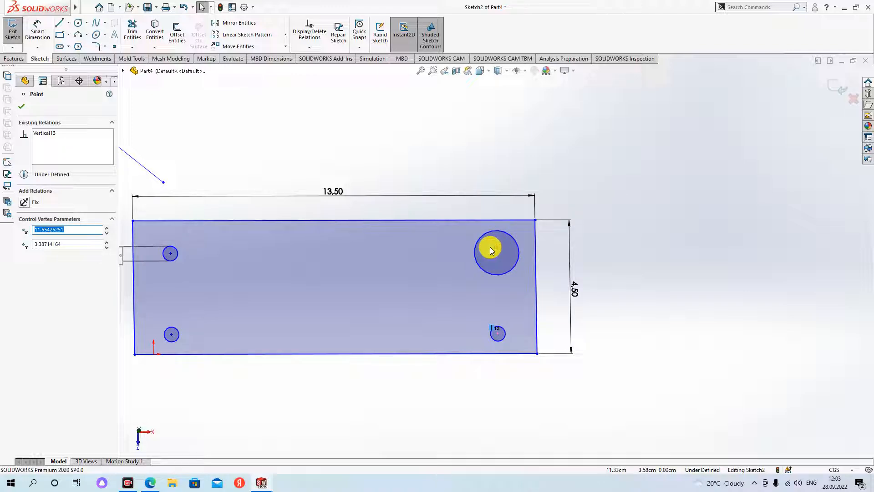
mouse_move(496, 253)
mouse_down()
mouse_move(474, 251)
mouse_move(476, 231)
mouse_move(666, 246)
mouse_move(495, 255)
mouse_up()
click(497, 265)
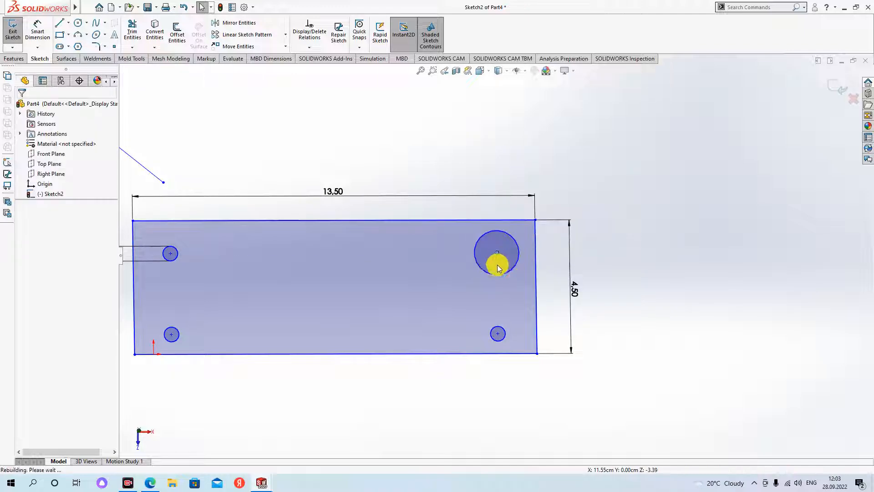
scroll(492, 260, up, 2)
scroll(474, 255, down, 2)
scroll(499, 272, up, 1)
scroll(495, 254, down, 1)
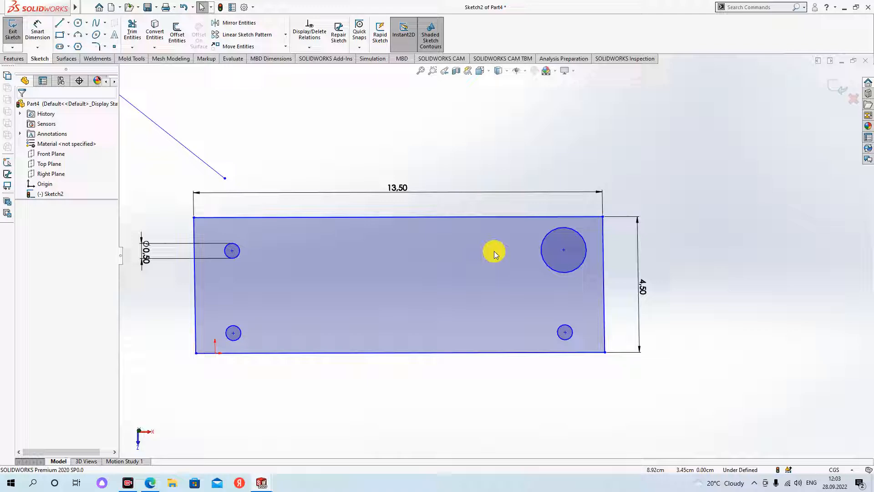
Step: Examine the existing relations and the available relation options of the rectangle's top line
click(525, 217)
right_click(527, 216)
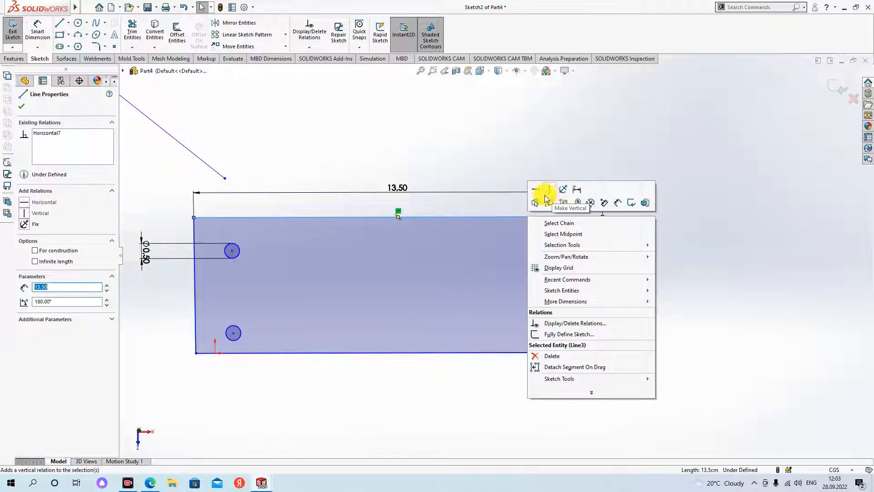
click(439, 268)
scroll(540, 293, up, 2)
scroll(526, 271, down, 3)
click(714, 287)
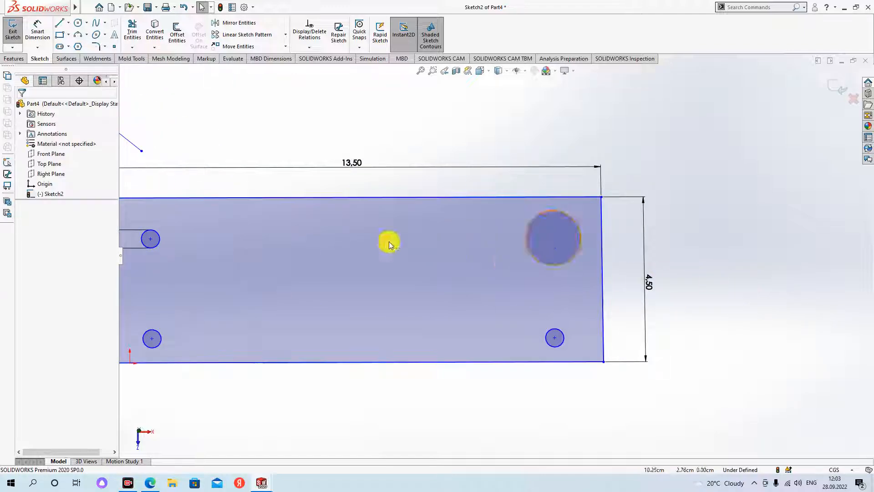
scroll(496, 251, up, 2)
scroll(487, 246, down, 1)
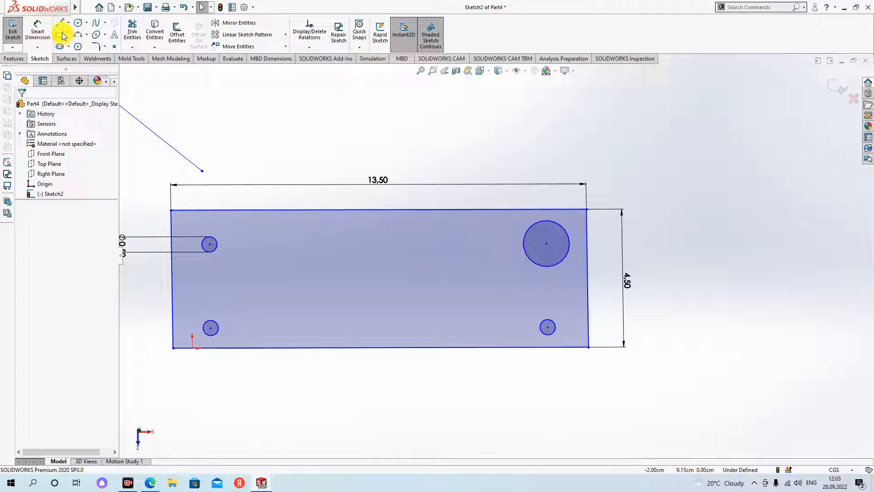
click(44, 48)
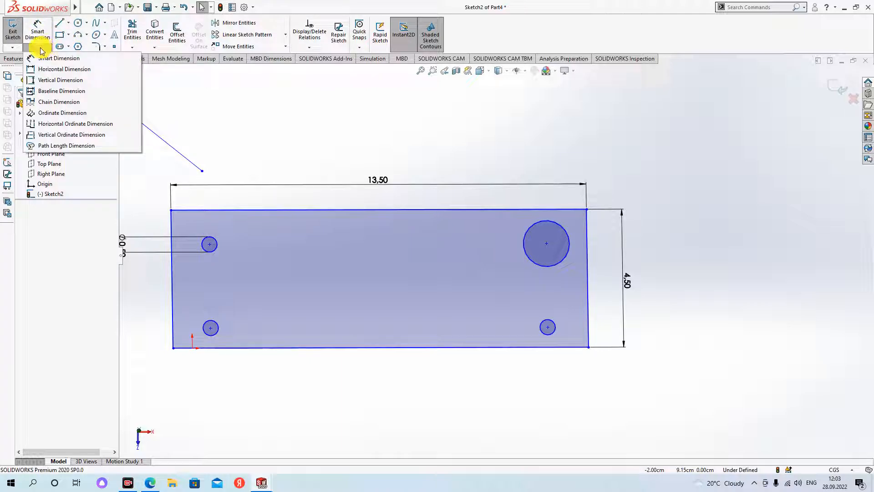
click(59, 61)
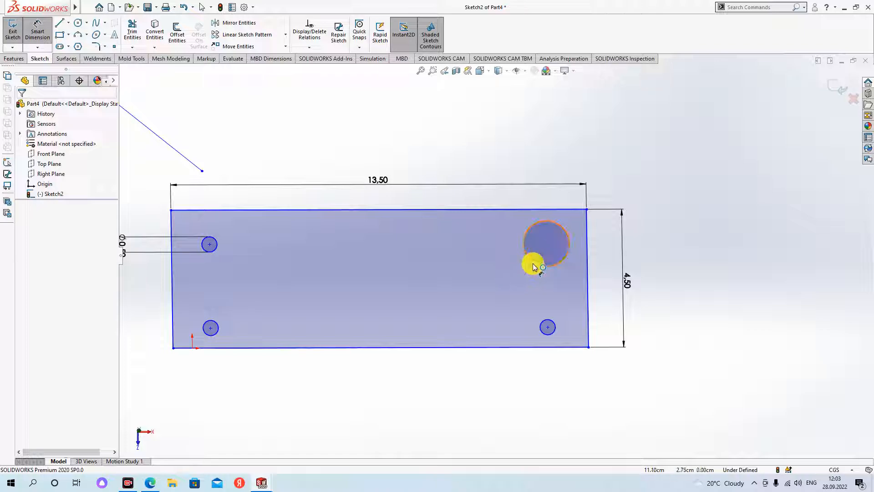
click(534, 267)
click(426, 252)
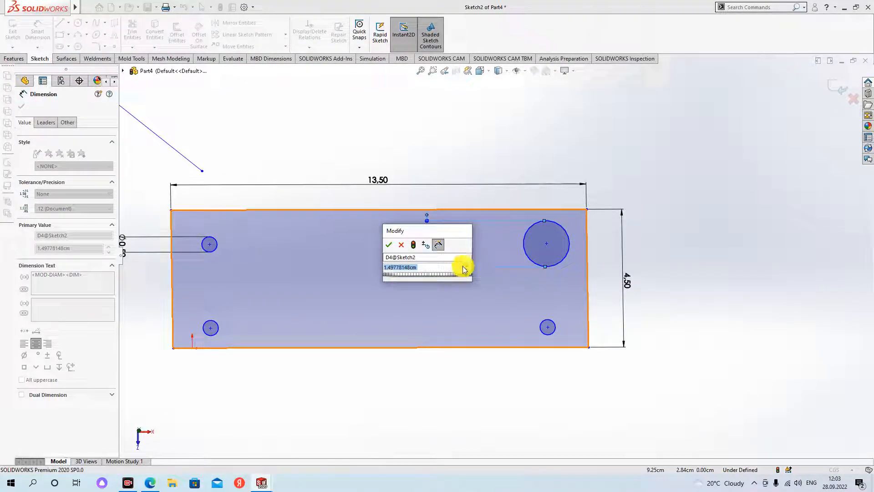
text(150)
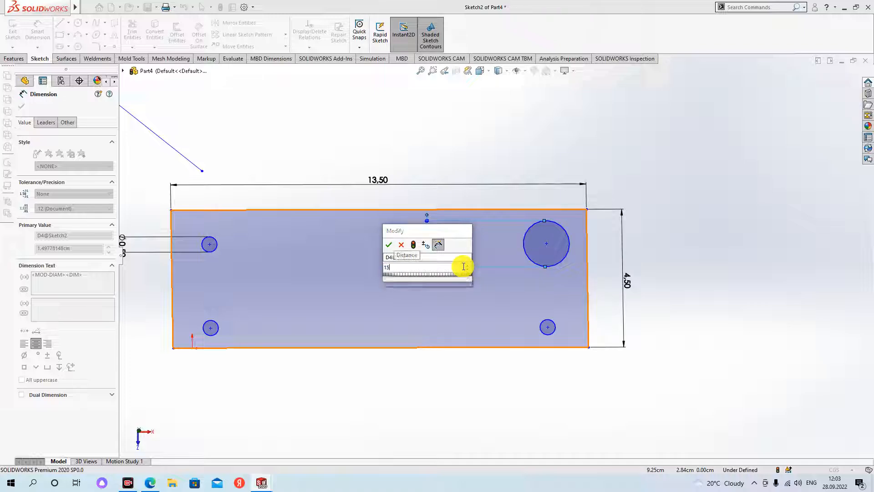
key(BackSpace)
key(BackSpace)
key(BackSpace)
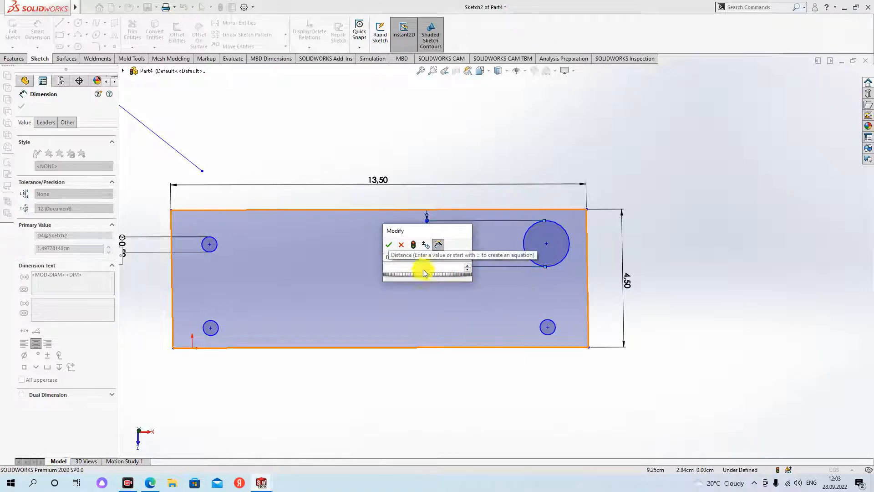
key(Escape)
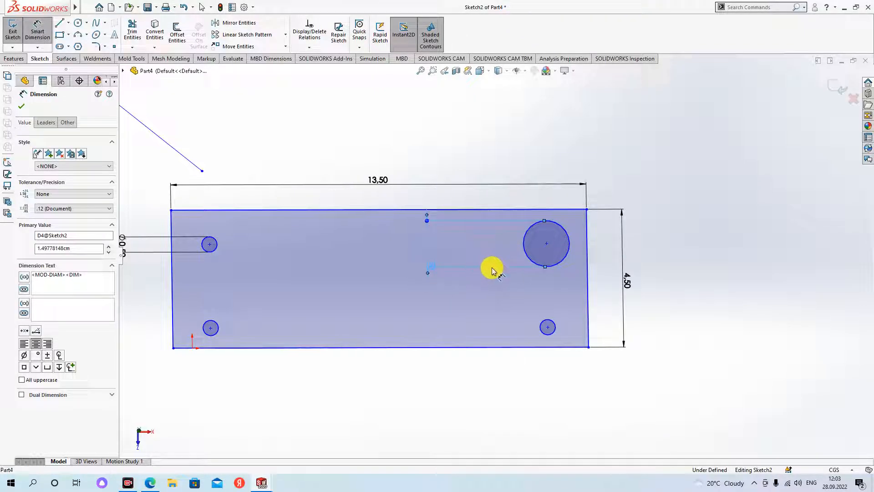
key(Delete)
Step: Add a diameter dimension of 450 mm to the upper-right circle with Smart Dimension
click(40, 29)
click(525, 249)
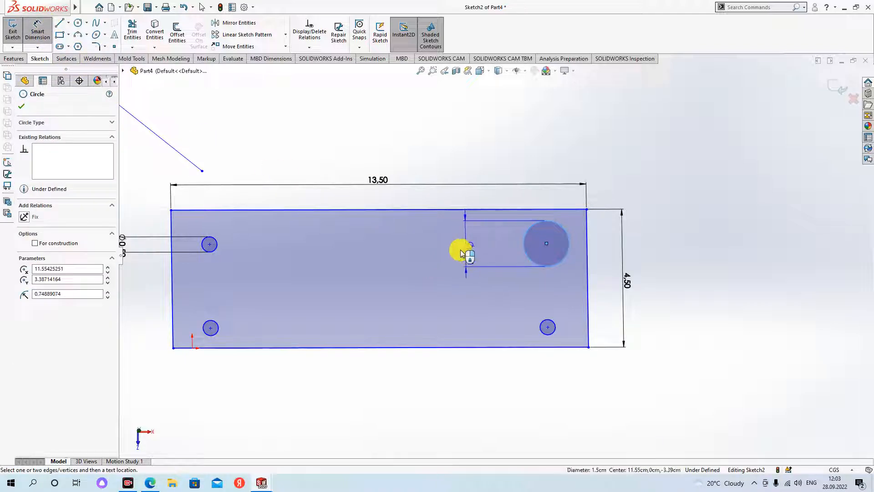
click(478, 258)
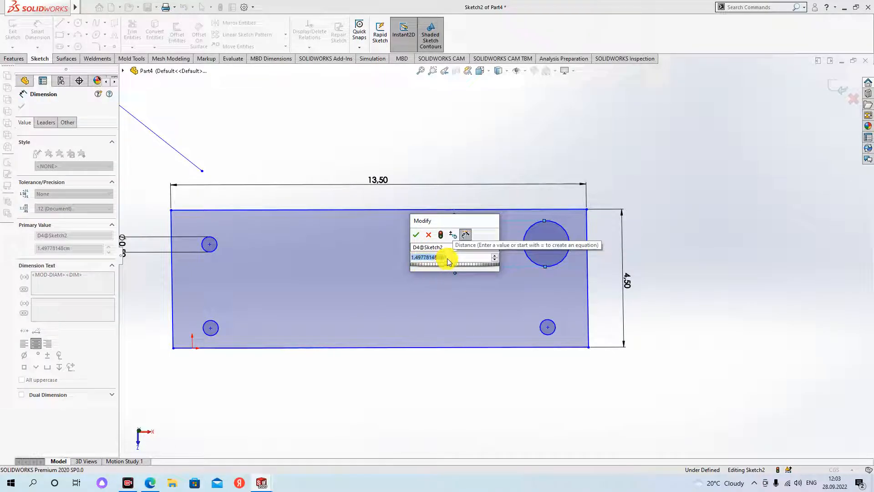
drag(453, 258, 421, 268)
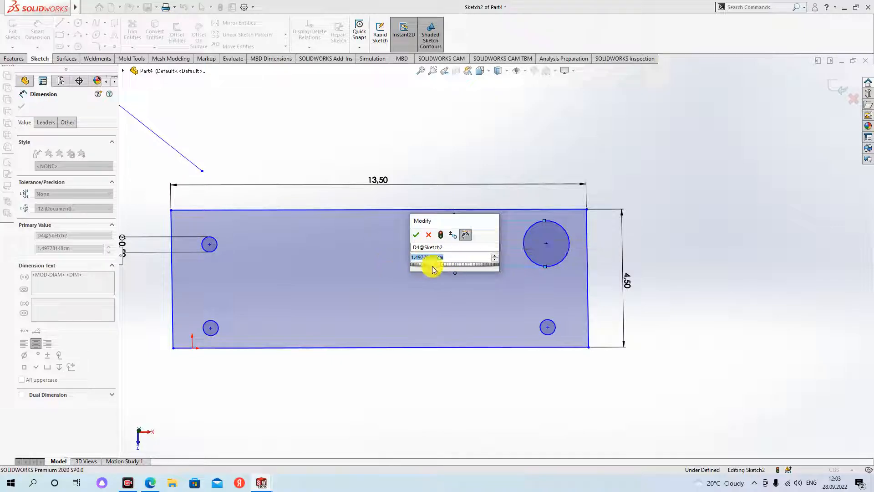
text(450)
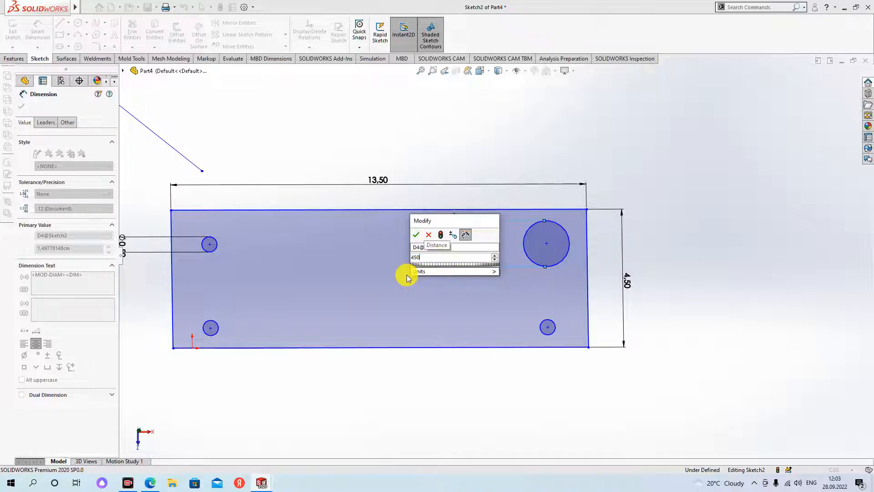
text(mm)
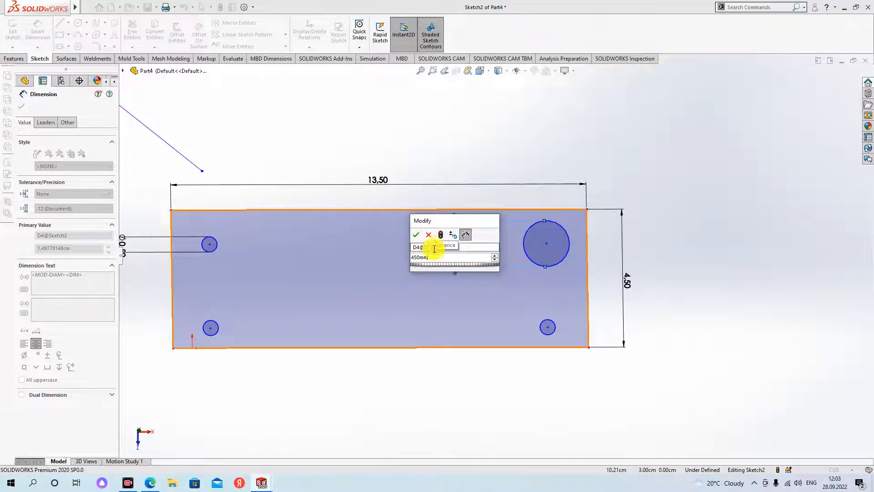
click(416, 234)
scroll(531, 258, up, 8)
scroll(519, 255, down, 2)
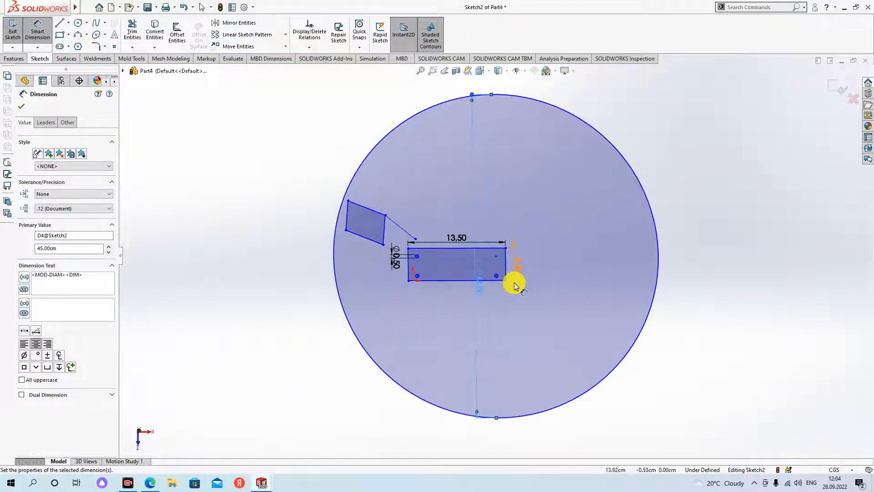
Step: Set the upper-right circle's diameter to 150 mm in the dimension's primary value
click(480, 293)
click(480, 294)
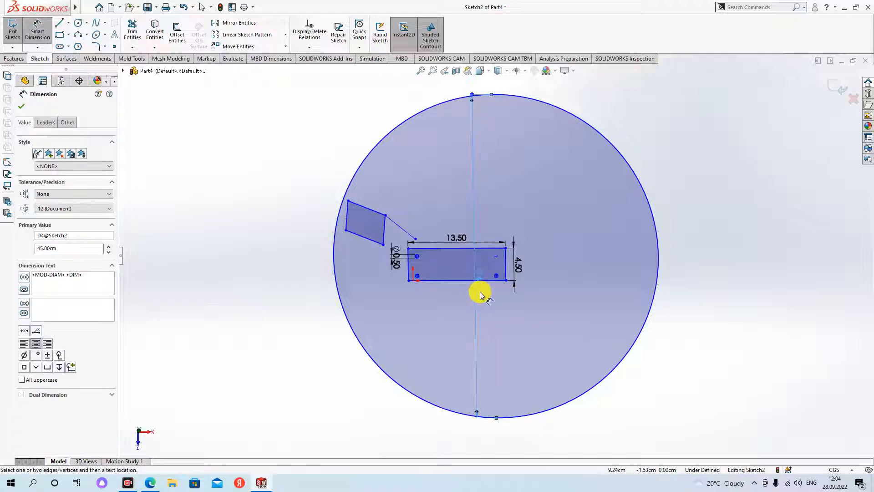
double_click(64, 248)
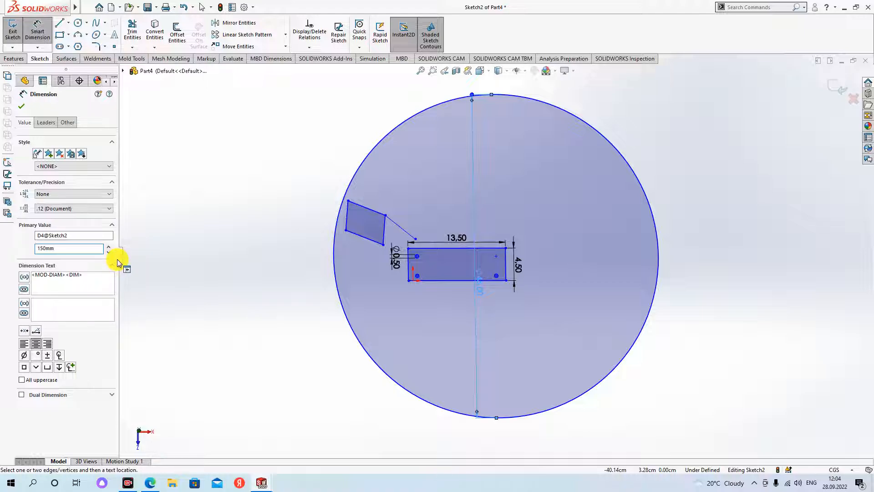
key(Return)
scroll(487, 264, down, 2)
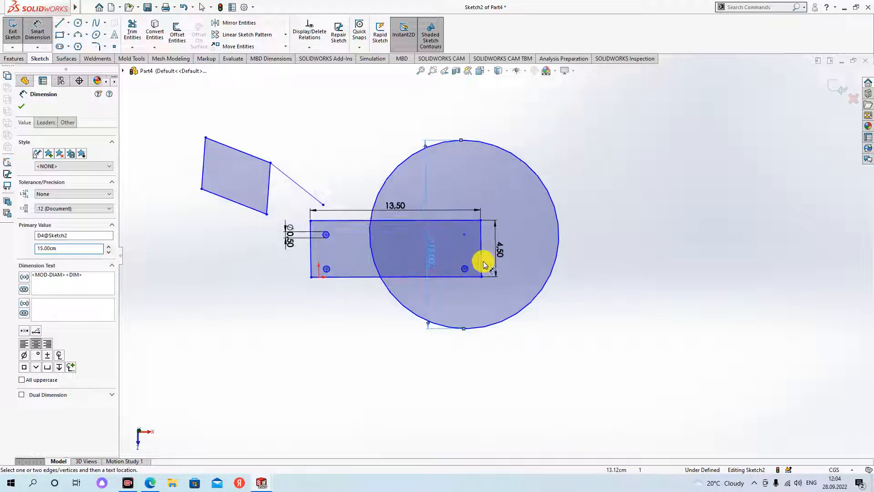
Step: Set the upper-right circle's diameter to 1.5 cm
click(435, 257)
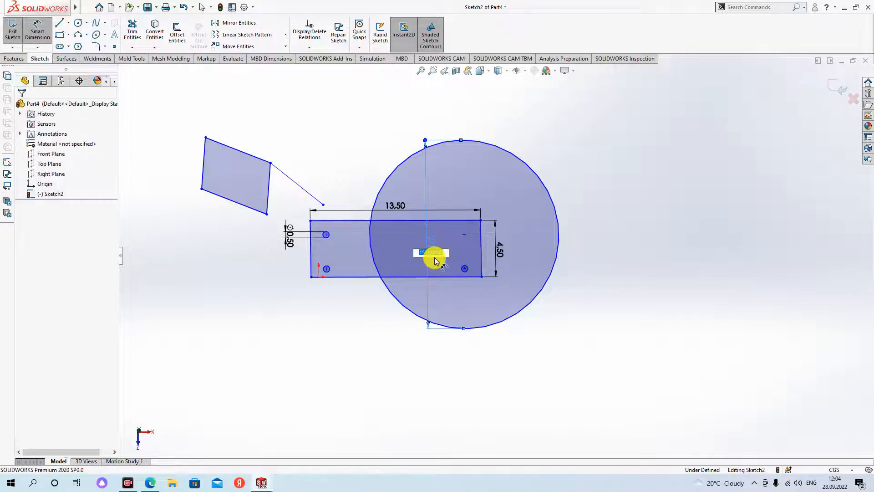
text(1,5)
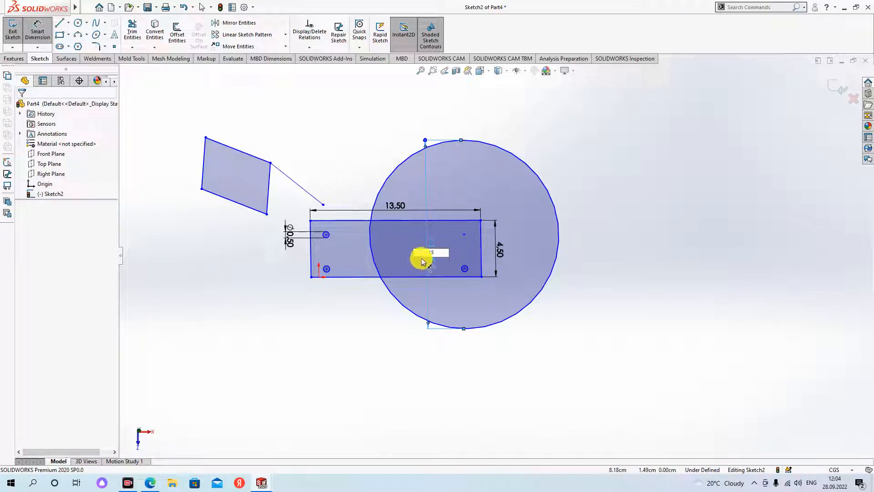
key(Return)
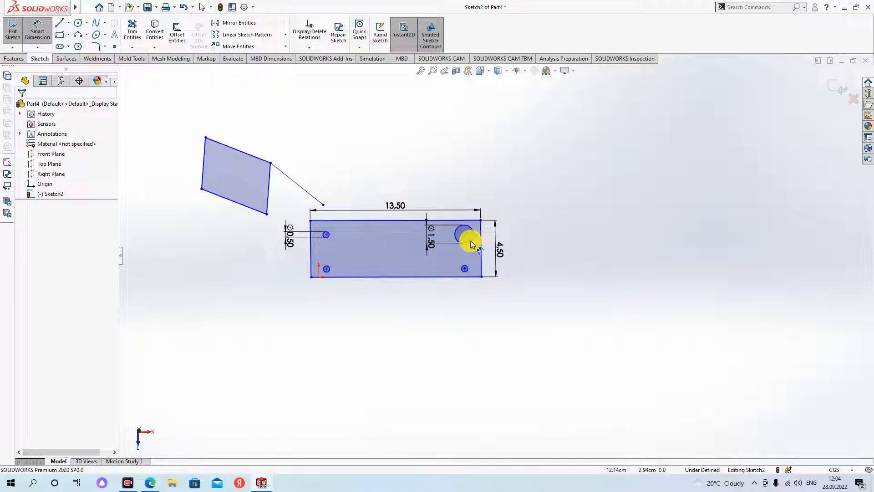
scroll(468, 238, down, 3)
scroll(504, 248, up, 2)
scroll(452, 244, down, 3)
scroll(527, 261, up, 3)
Step: Try to set the upper-right circle's diameter to 15 km, and clear the entered value
click(463, 256)
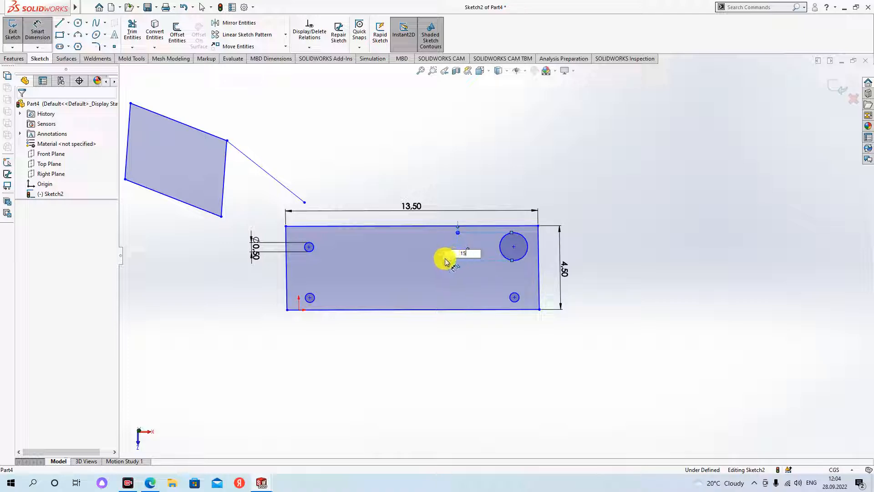
text(15km)
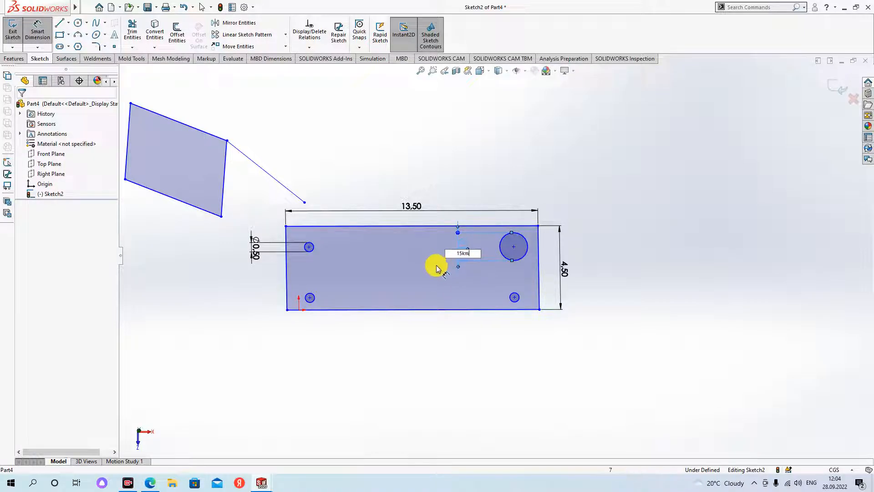
key(Return)
click(495, 242)
click(471, 252)
key(BackSpace)
key(BackSpace)
key(BackSpace)
key(BackSpace)
key(Return)
Step: Try 15 km as the circle's diameter in the dimension's primary value, and remove that diameter dimension
click(483, 243)
click(463, 238)
double_click(69, 247)
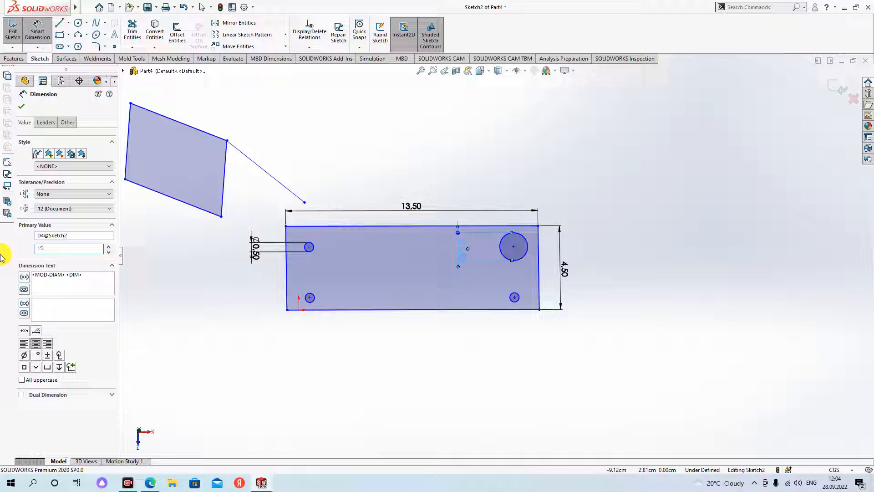
key(Return)
double_click(69, 249)
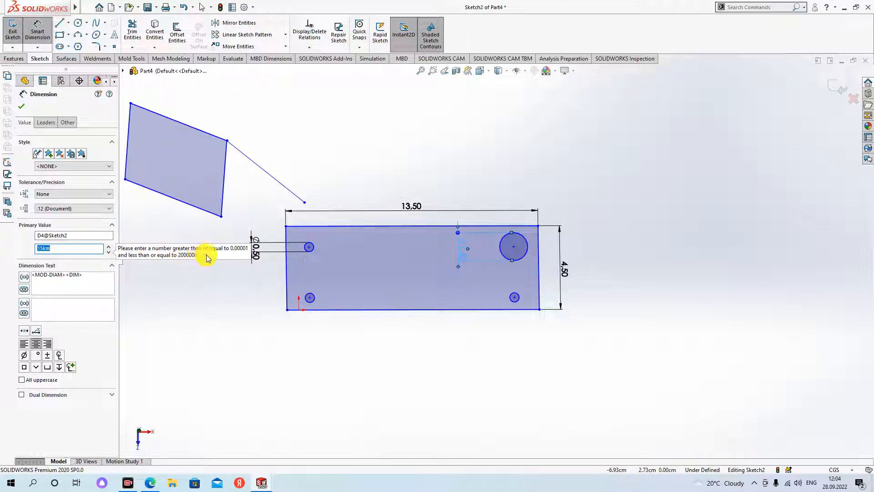
click(21, 107)
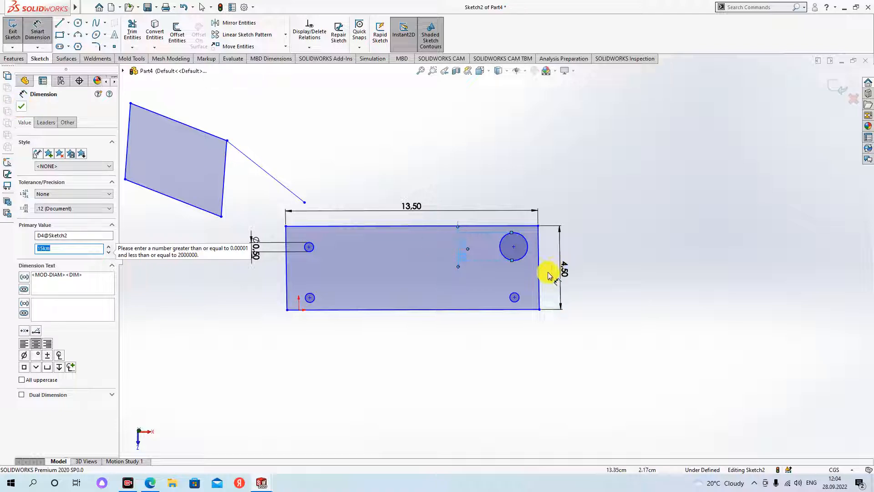
click(623, 284)
scroll(469, 269, down, 3)
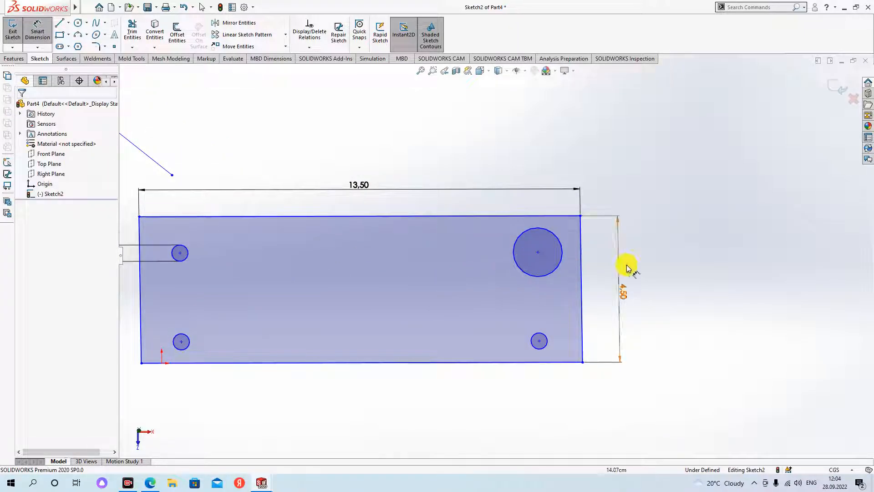
scroll(575, 268, up, 3)
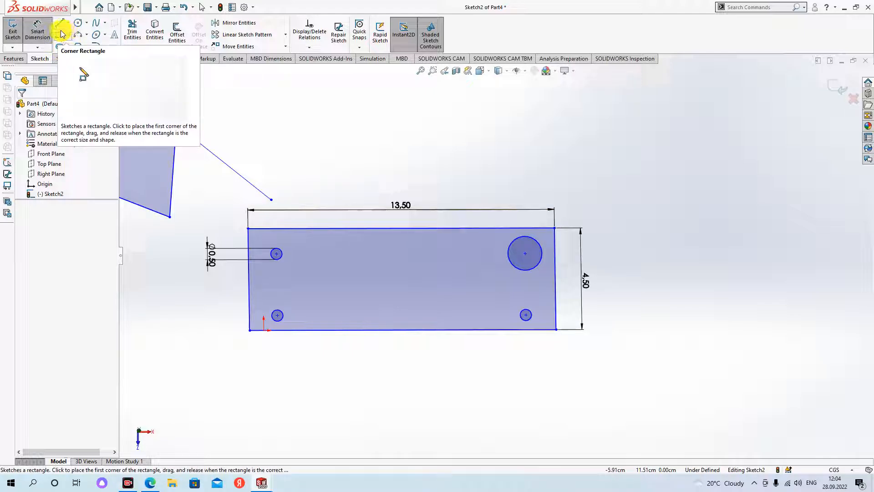
Step: Sketch a line across the dimensioned rectangle from the midpoint of its top edge to its bottom edge
click(78, 24)
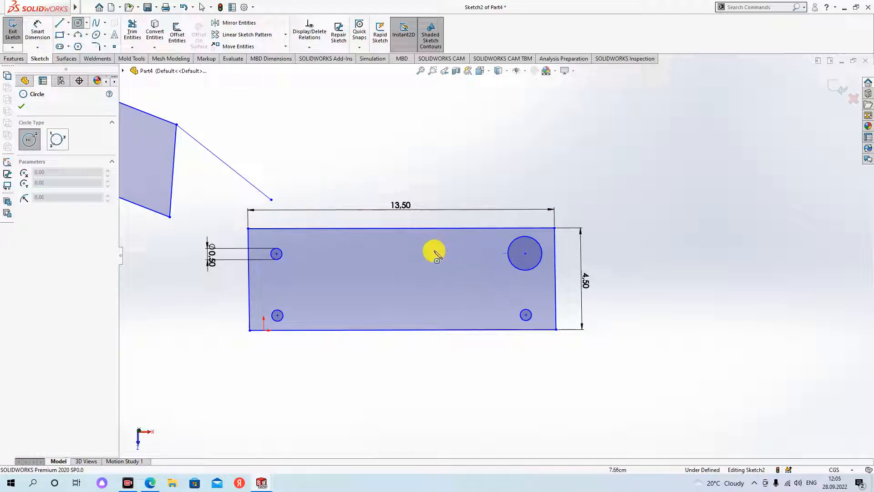
key(Escape)
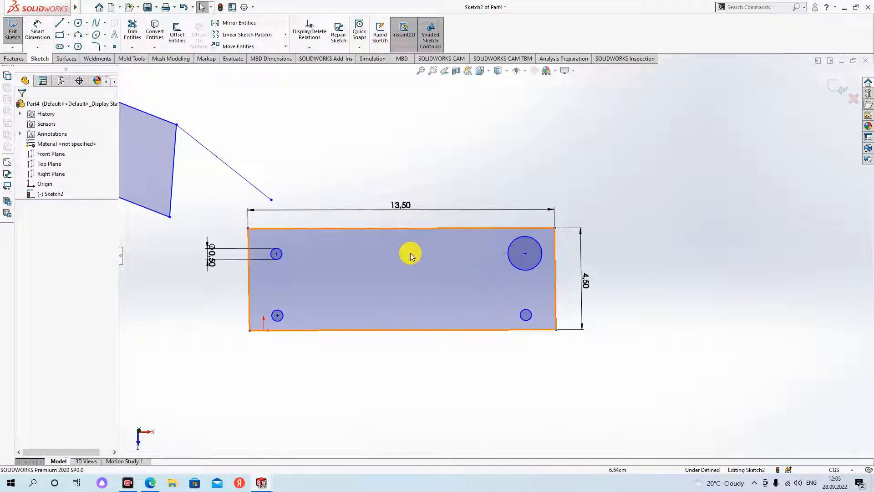
click(60, 25)
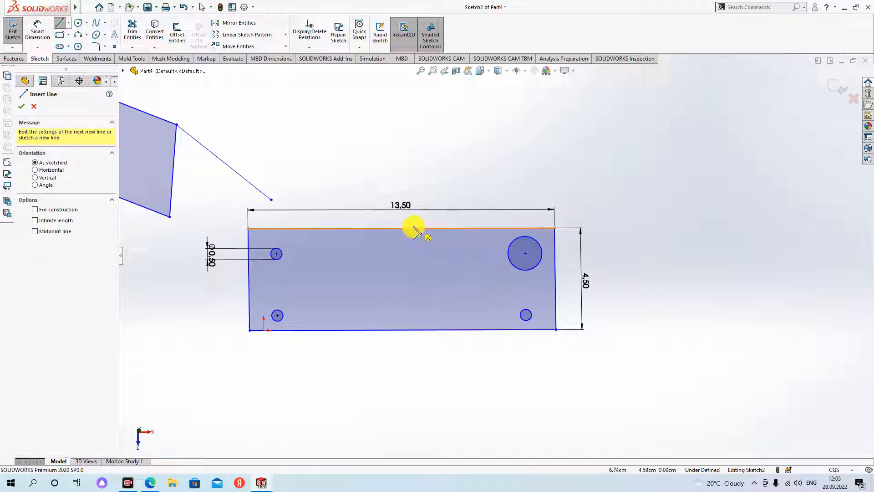
click(401, 228)
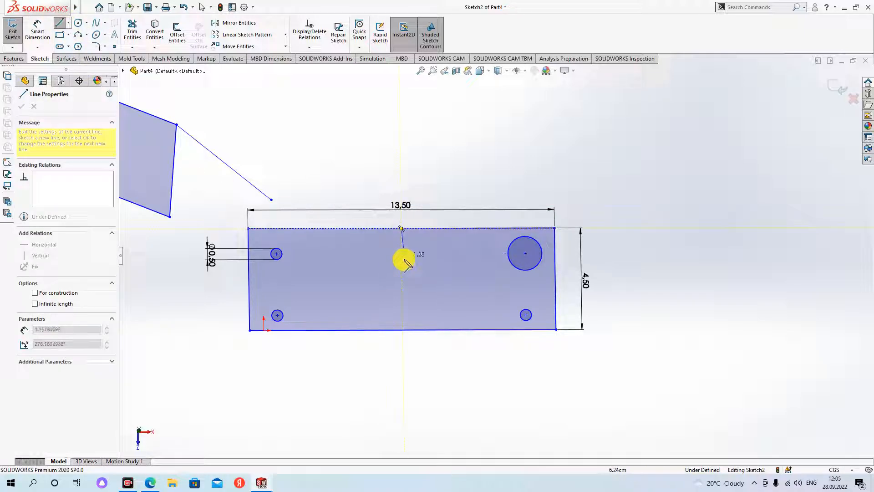
click(403, 332)
key(Escape)
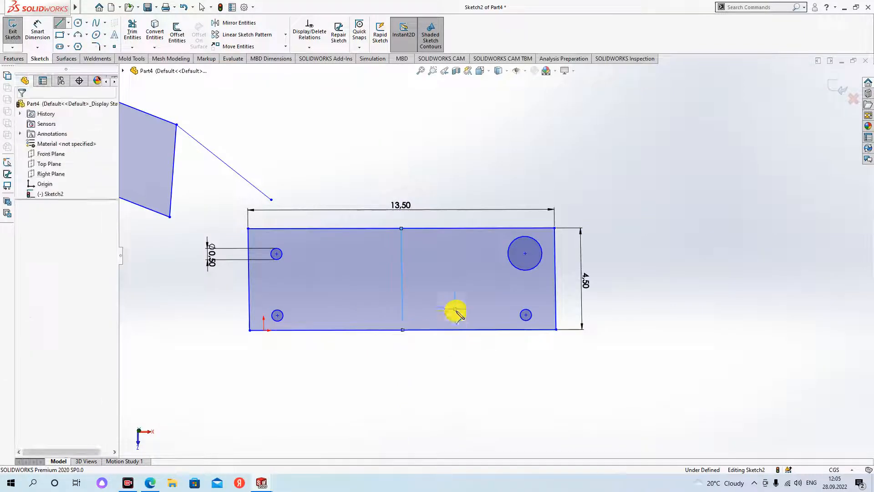
Step: Start a profile above the rectangle with a horizontal line, a downward line and a 180° tangent arc of about 3.02 cm radius
scroll(447, 248, up, 6)
scroll(513, 220, down, 2)
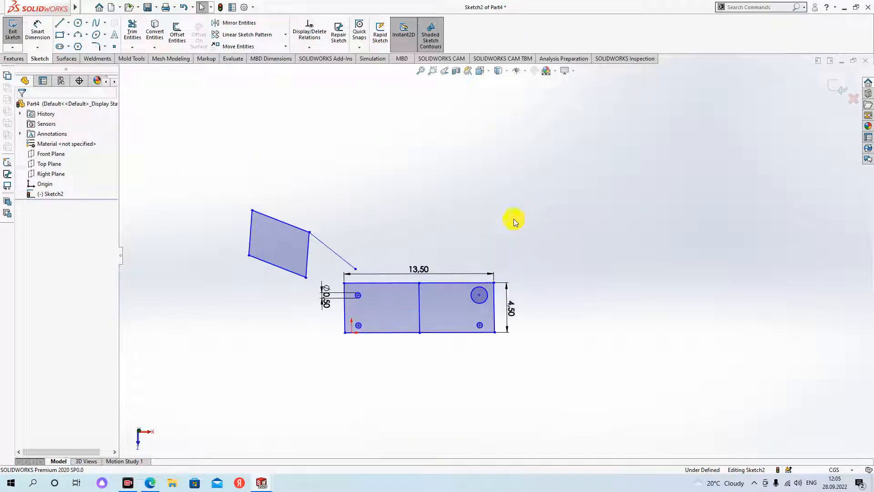
click(60, 23)
click(398, 136)
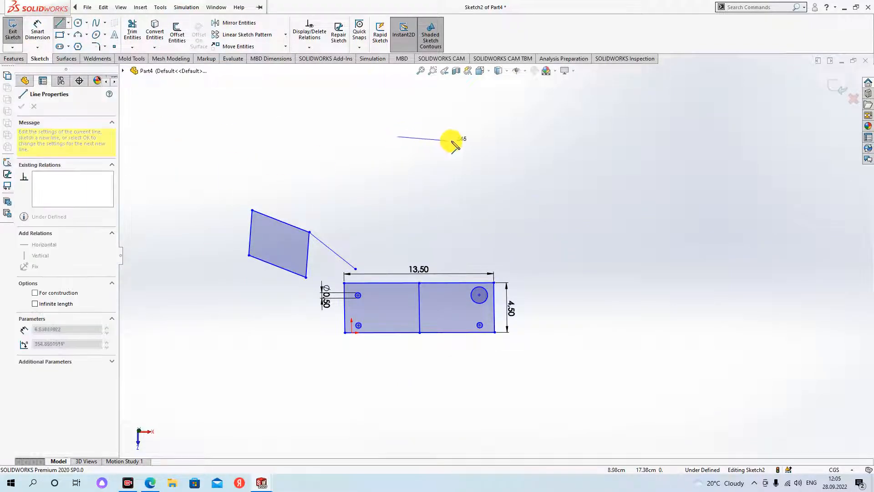
click(500, 193)
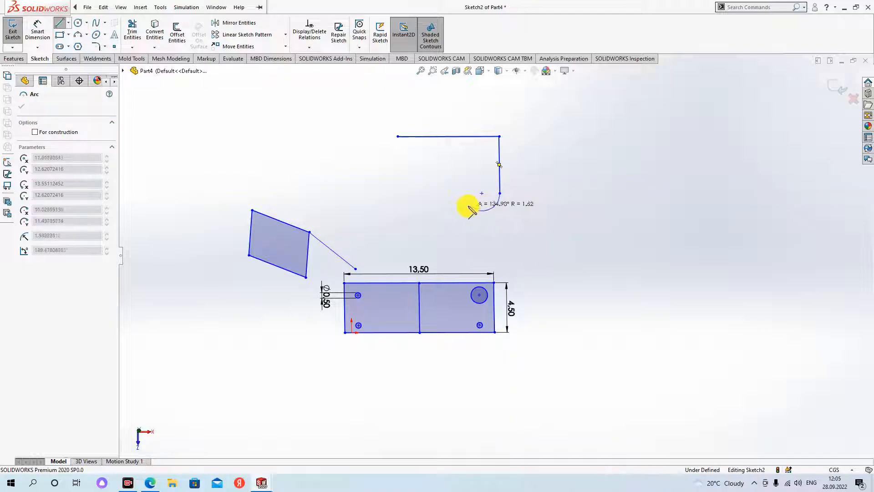
click(433, 193)
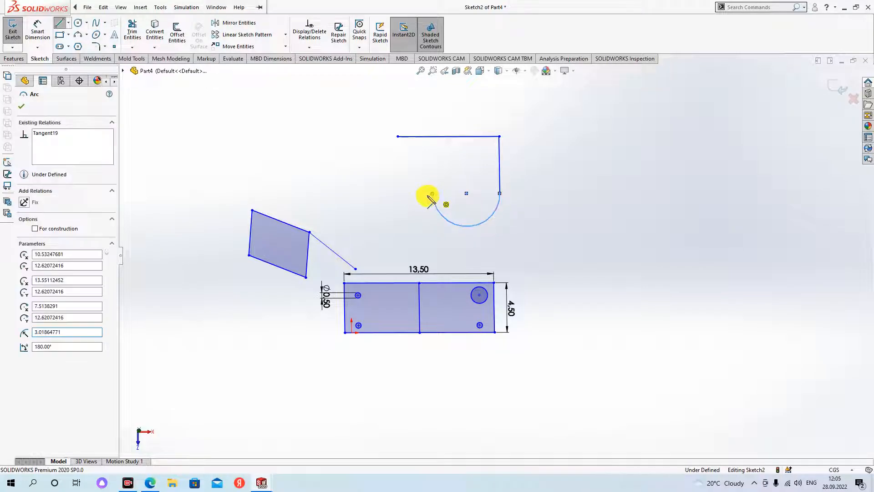
Step: Continue the profile from the large arc with two horizontal lines, each followed by a tangent arc reversing direction
click(384, 194)
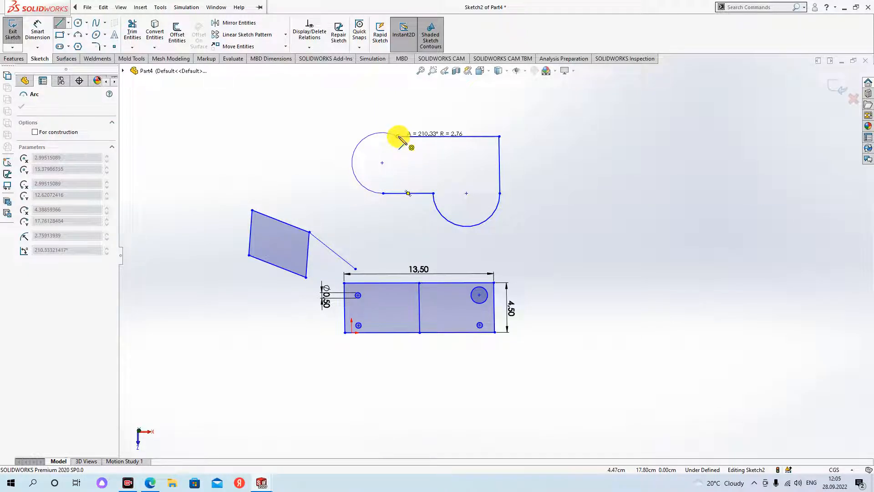
click(380, 161)
click(412, 162)
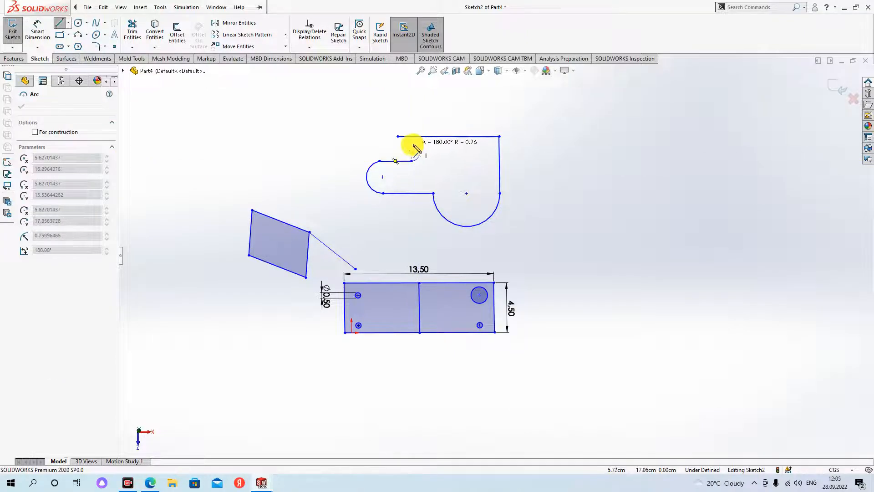
click(412, 145)
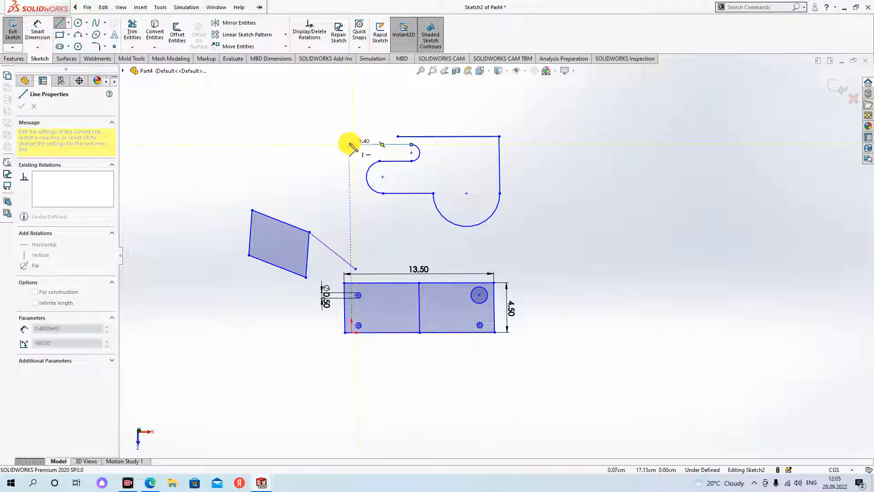
Step: Add a horizontal line and a 180° tangent arc of about 1.12 cm radius, closing the profile with a sloping line to its start
click(354, 145)
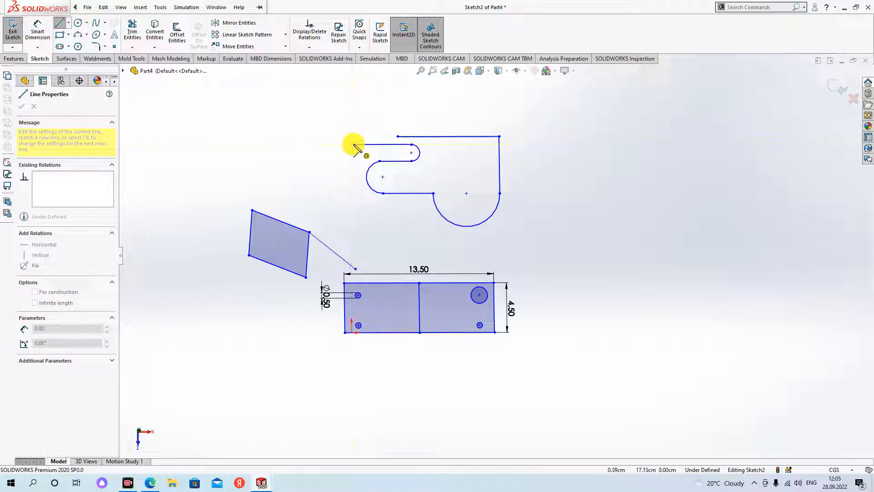
click(353, 120)
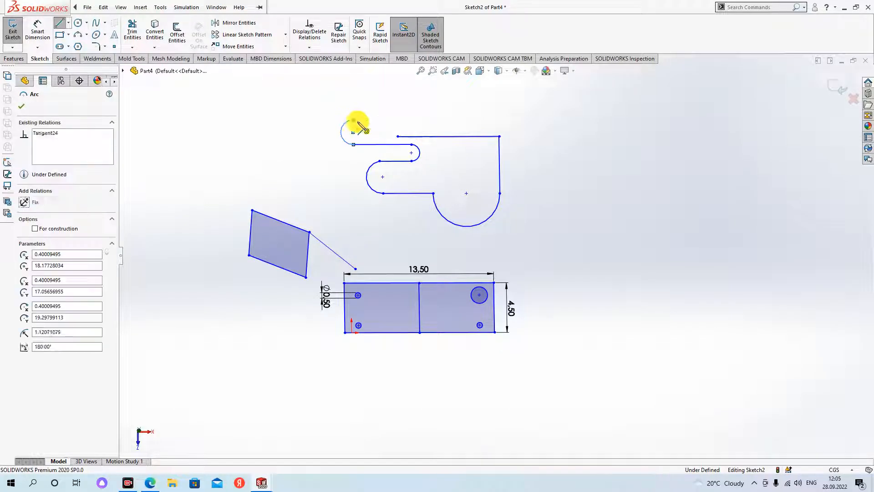
click(399, 135)
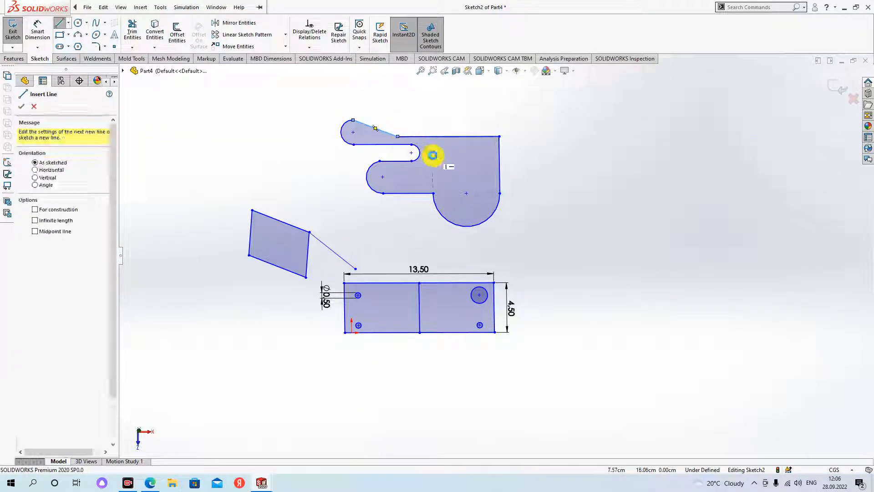
key(Escape)
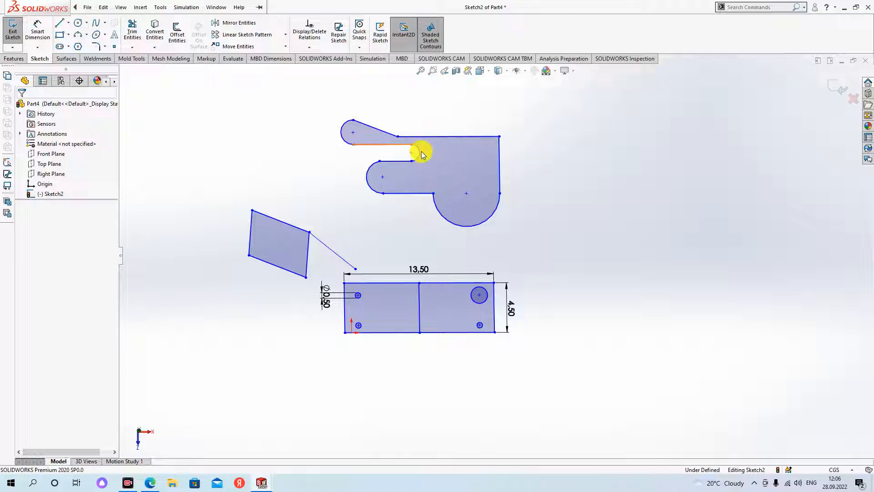
Step: Examine the relations of the lower horizontal line of the profile's narrow slot
scroll(474, 288, up, 3)
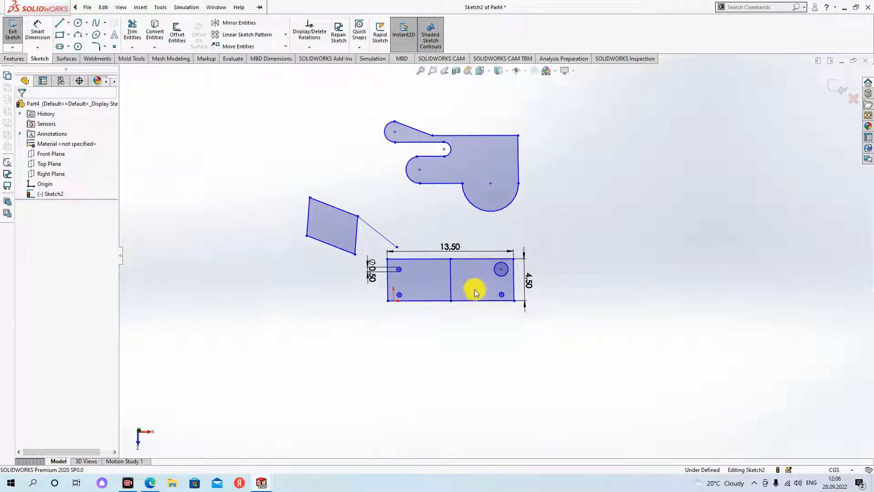
scroll(504, 211, down, 3)
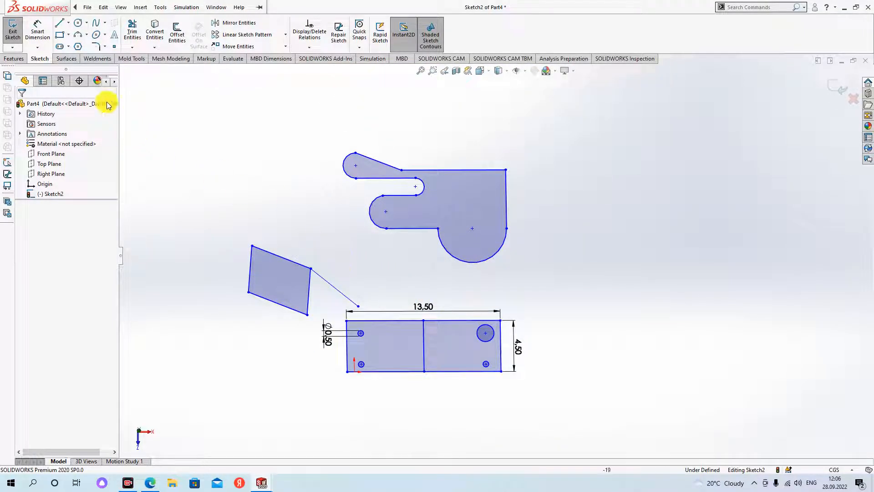
click(403, 197)
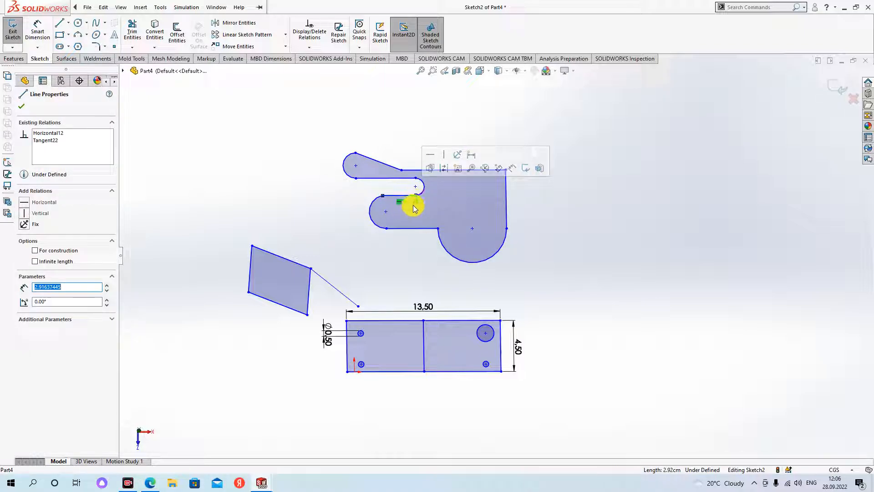
click(321, 195)
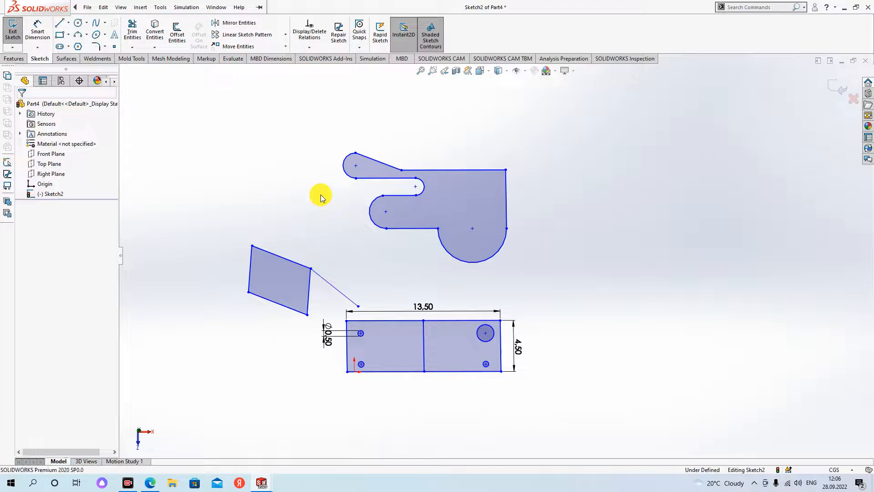
Step: Sketch a circle of about 4.29 cm radius to the left of the closed profile
scroll(550, 257, up, 2)
scroll(506, 266, up, 2)
scroll(343, 226, down, 3)
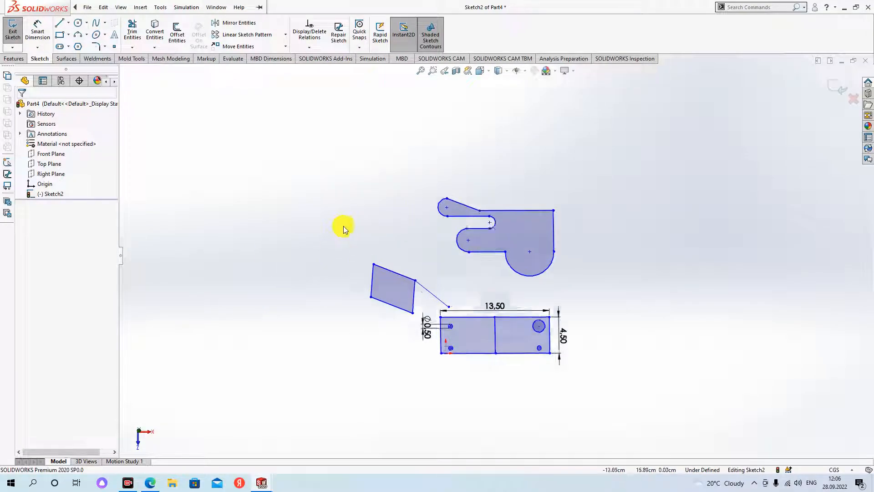
click(77, 22)
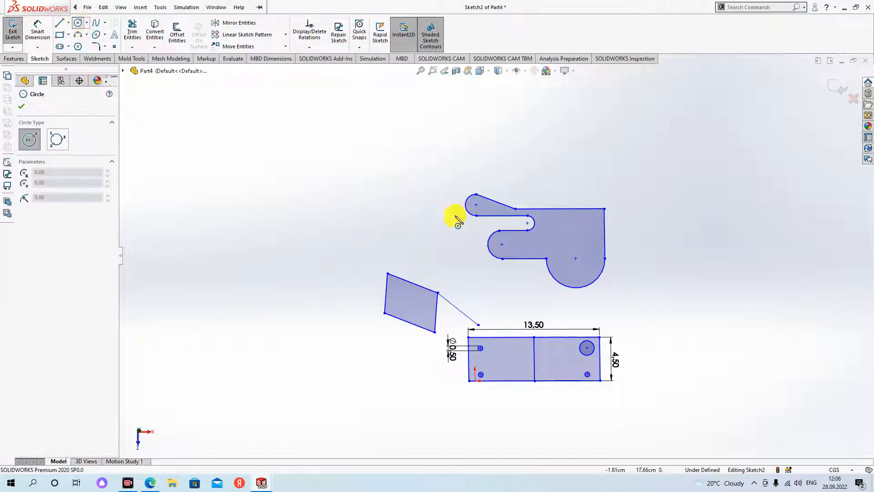
click(373, 212)
click(395, 181)
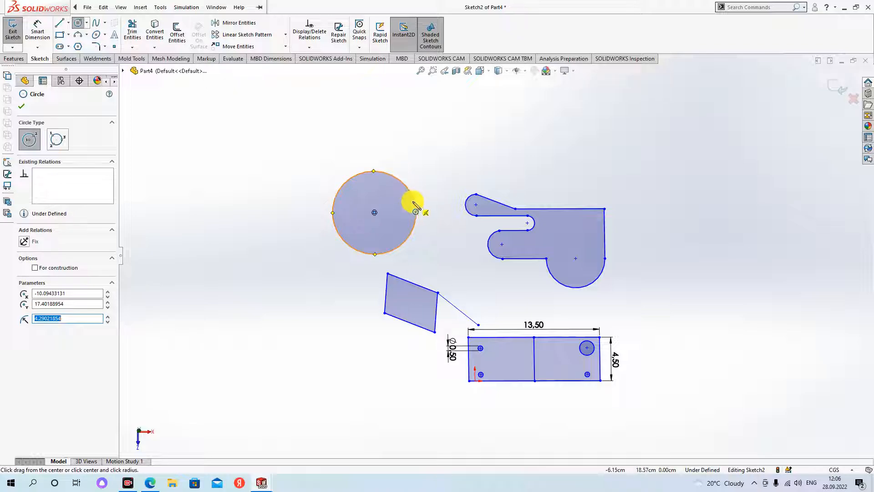
key(Escape)
Step: Sketch a sloping line from the large circle's upper-left edge to a point lower left of it, and check its relations
click(61, 25)
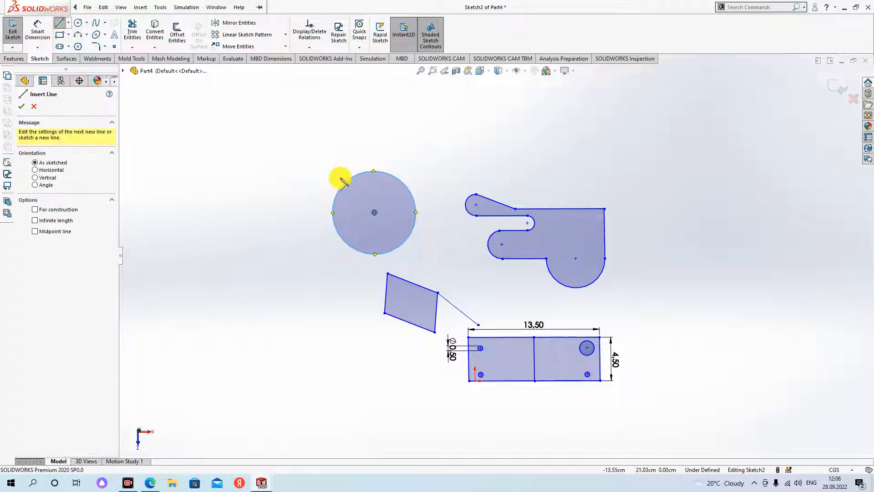
click(346, 182)
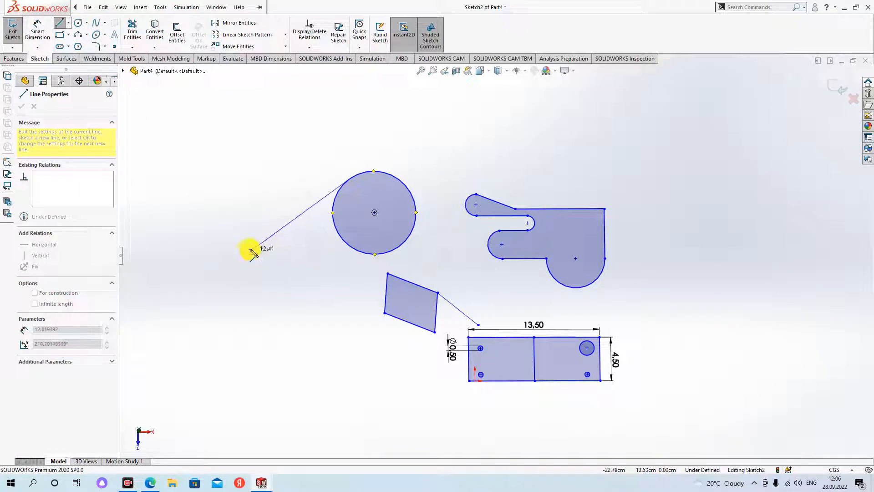
click(250, 246)
key(Escape)
scroll(347, 182, down, 3)
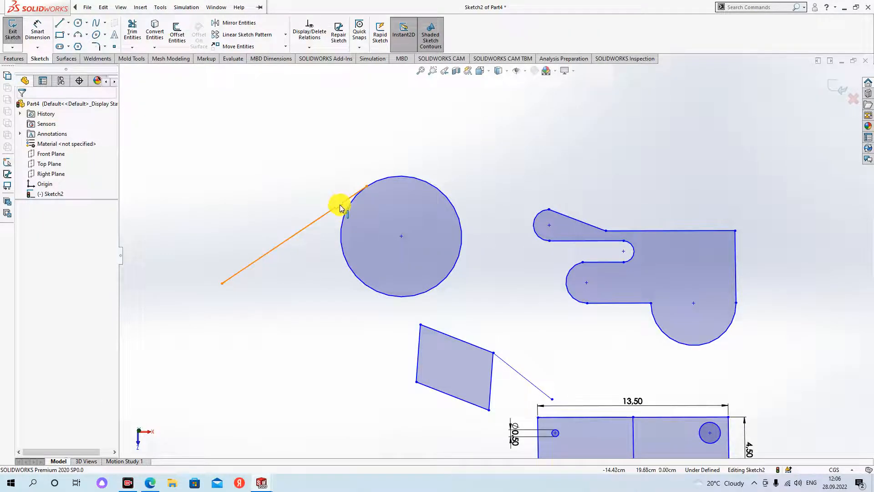
click(339, 203)
key(Escape)
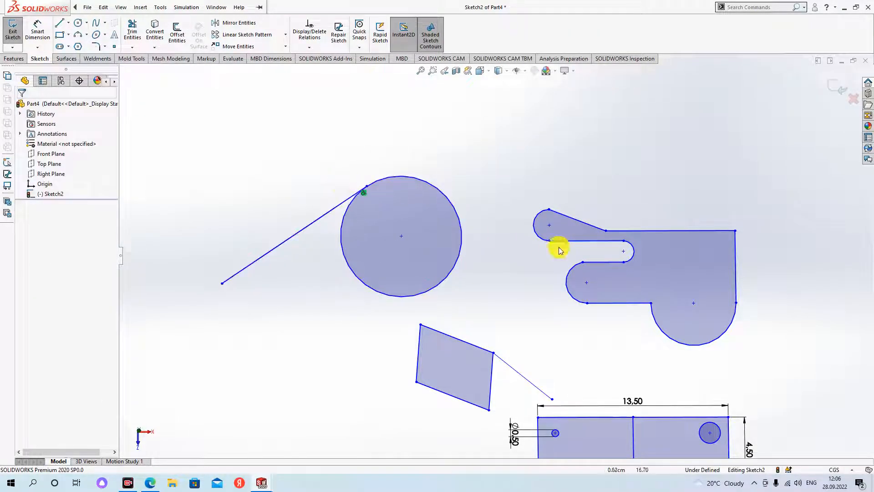
Step: Sketch a separate sloping line about 6.09 cm long between the large circle and the closed profile
scroll(542, 214, down, 3)
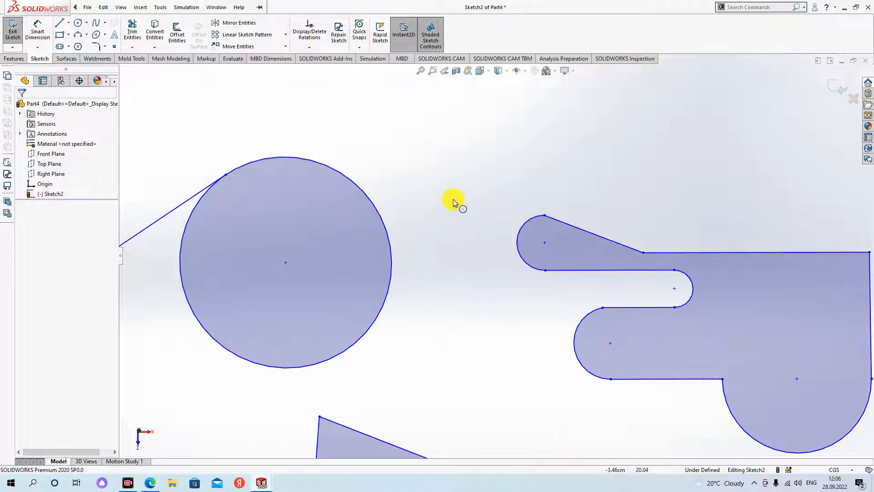
click(59, 23)
drag(478, 182, 425, 321)
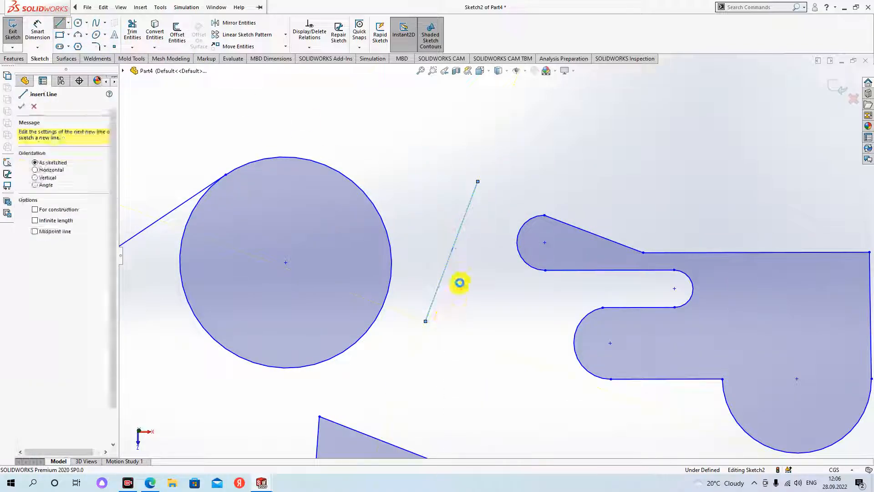
key(Escape)
Step: Try a tangent relation between the separate sloping line and the profile's upper-left arc, and undo it
click(468, 223)
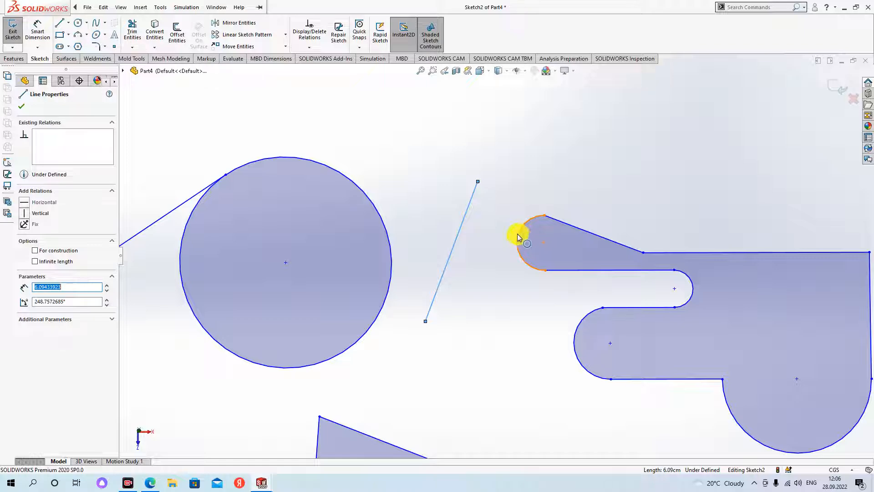
ctrl+click(518, 238)
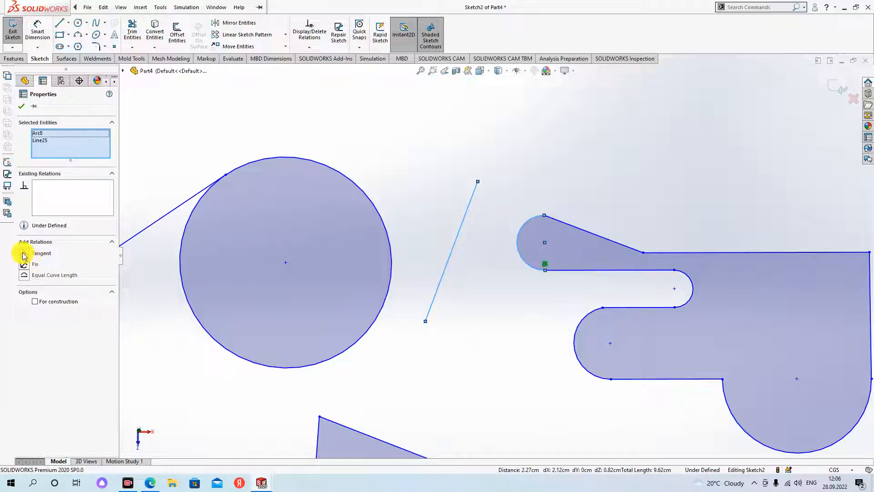
click(23, 253)
click(483, 220)
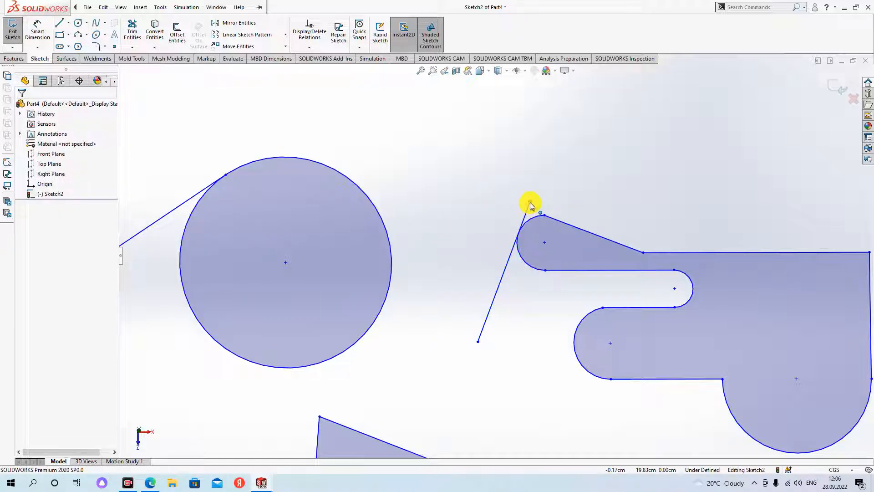
key(ctrl+z)
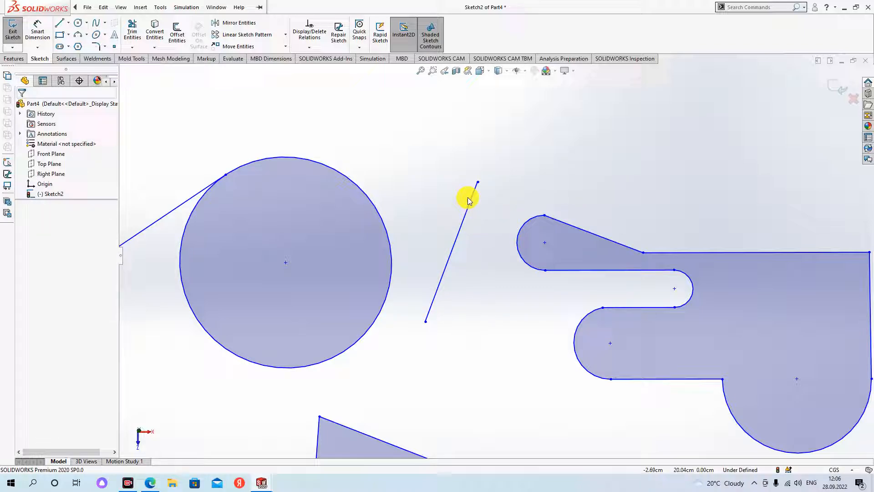
Step: Make the separate sloping line tangent to the profile's upper-left arc and move its upper endpoint onto the arc
click(469, 201)
ctrl+click(519, 236)
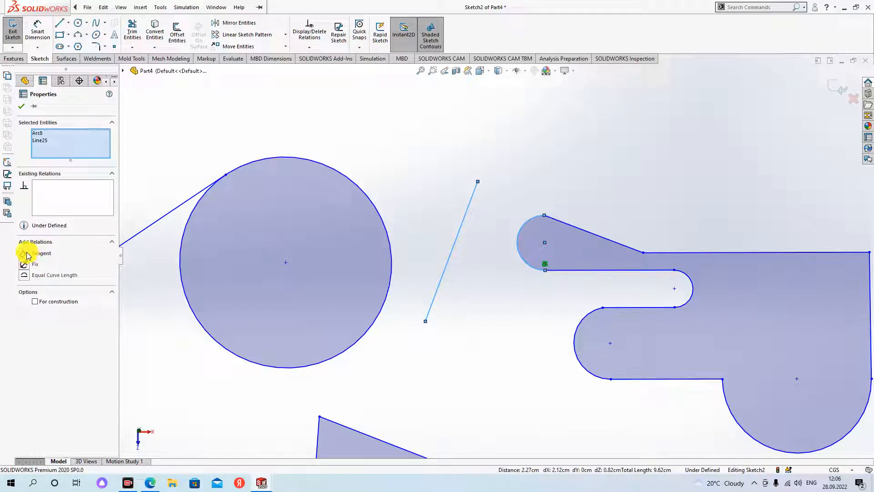
click(26, 253)
click(451, 213)
drag(530, 205, 517, 248)
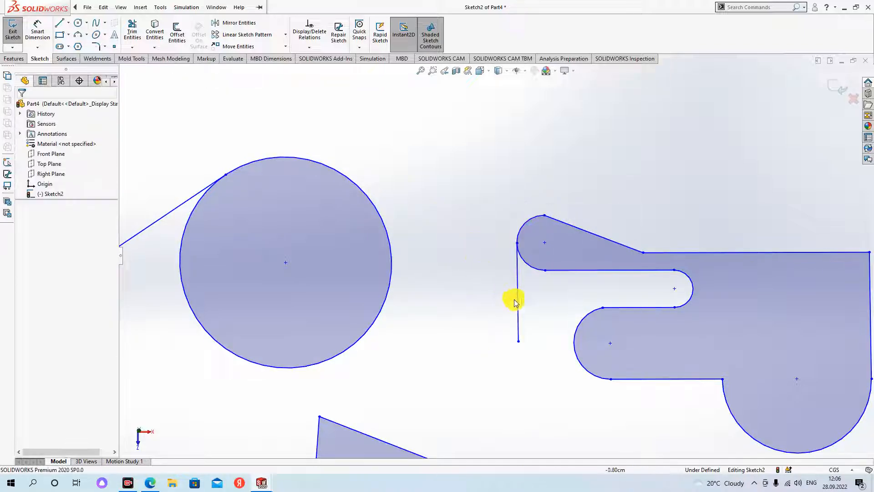
Step: Swing the tangent line's free lower endpoint up and away from the closed profile, making the line slope
mouse_move(519, 341)
mouse_down()
mouse_move(464, 338)
mouse_move(456, 255)
mouse_move(444, 279)
mouse_move(532, 340)
mouse_move(470, 300)
mouse_move(464, 267)
mouse_move(480, 296)
mouse_move(463, 279)
mouse_up()
scroll(522, 282, up, 3)
scroll(514, 275, up, 3)
scroll(556, 267, down, 4)
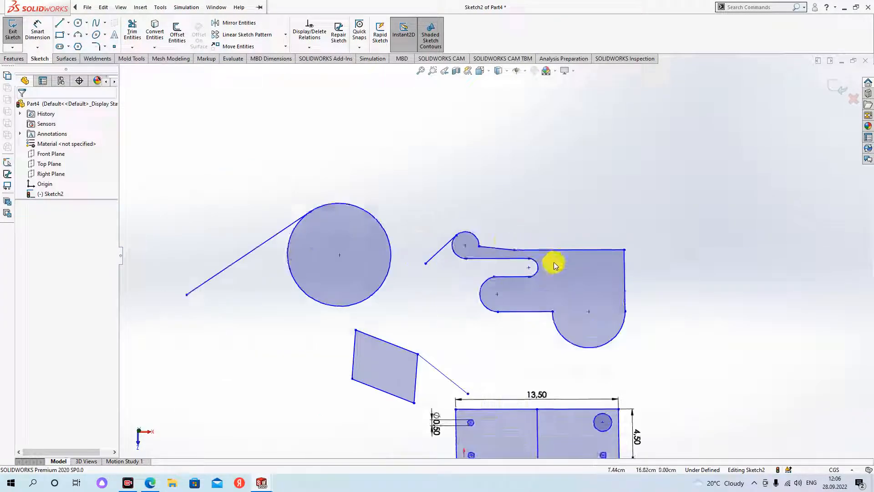
scroll(500, 273, up, 5)
scroll(521, 357, down, 3)
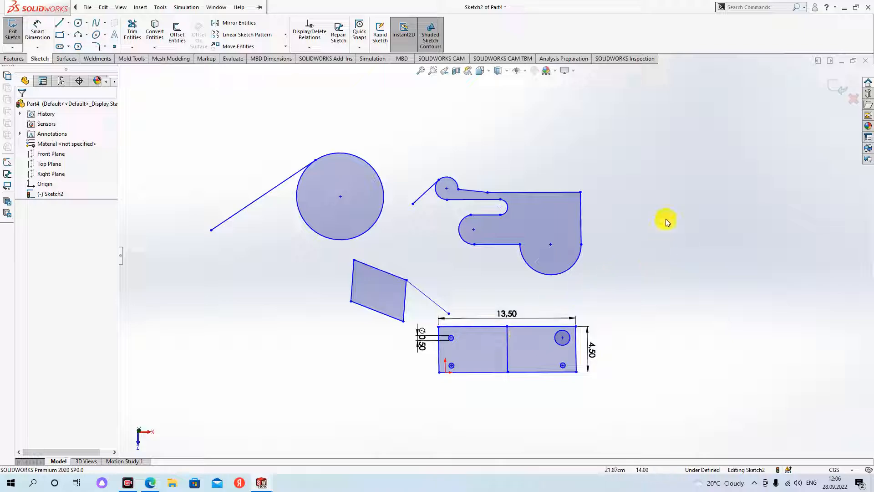
scroll(501, 265, down, 1)
Step: Delete the coincident relation on the closed profile's lower horizontal line and move its right endpoint slightly down along with the large arc
click(506, 241)
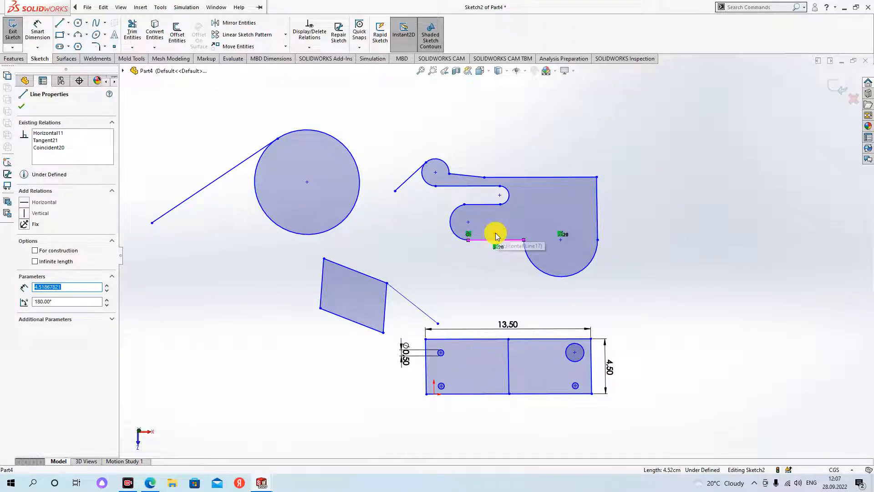
scroll(497, 244, down, 2)
click(494, 249)
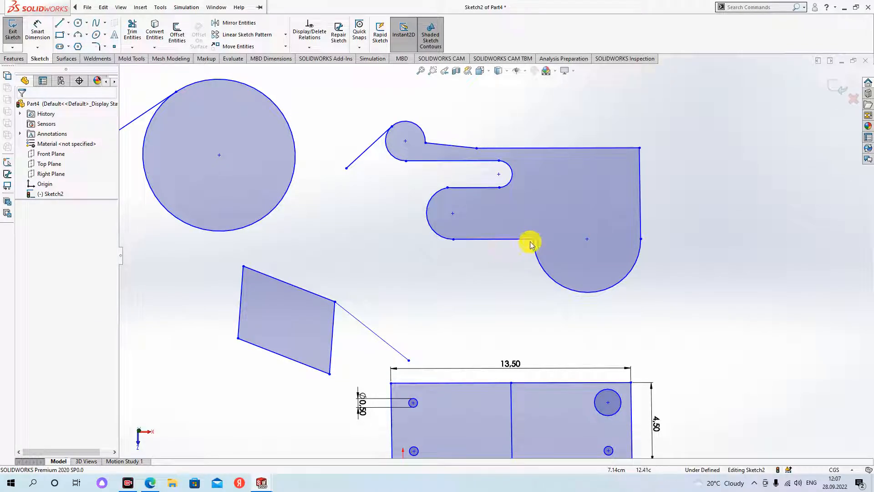
drag(529, 244, 524, 256)
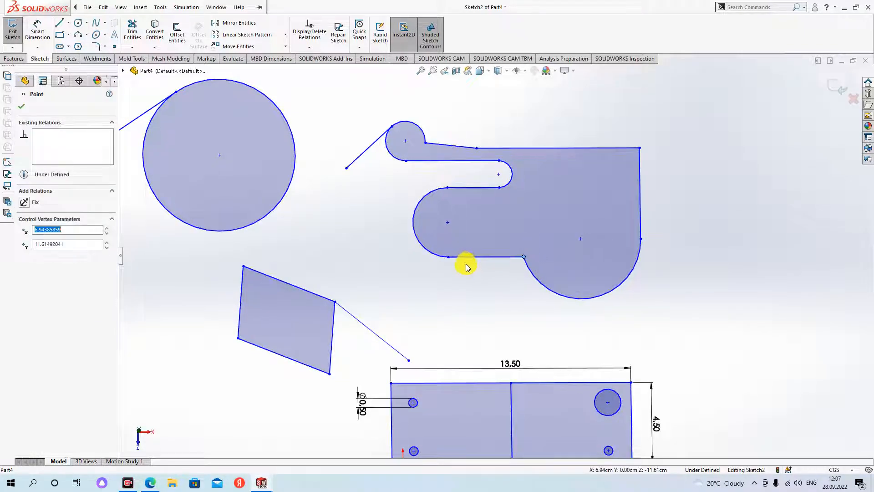
Step: Delete the horizontal relation from the profile's lower line and try moving its left endpoint
click(478, 258)
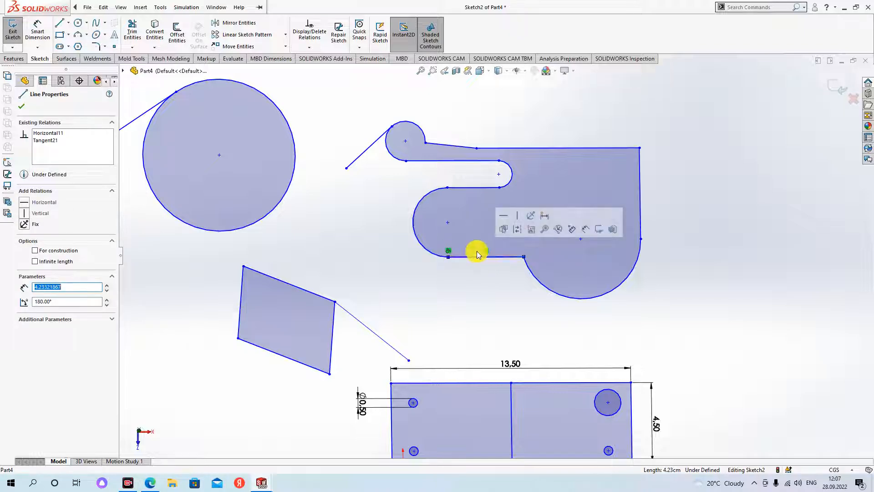
click(485, 253)
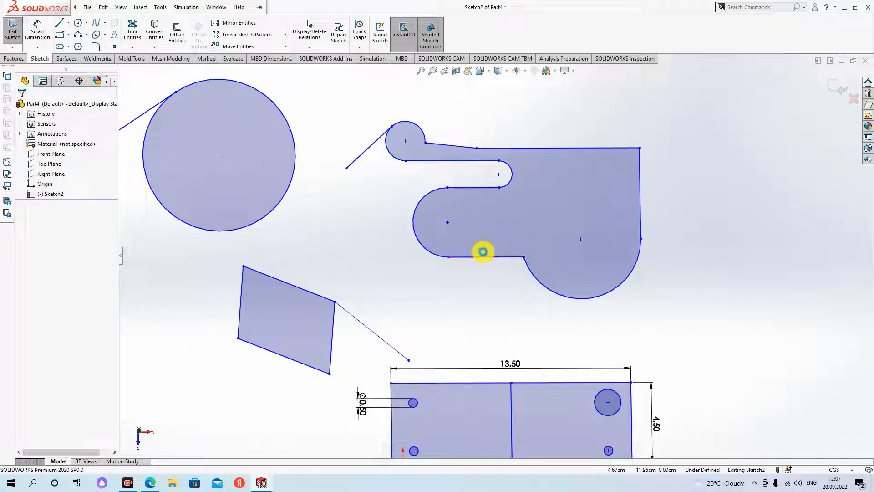
mouse_move(450, 259)
mouse_down()
mouse_move(464, 240)
mouse_move(437, 285)
mouse_move(450, 307)
mouse_move(443, 258)
mouse_up()
click(455, 279)
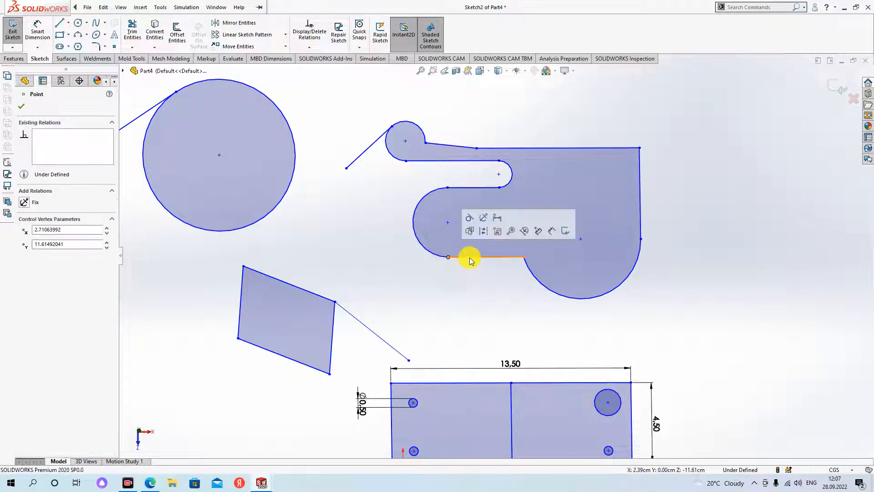
Step: Apply a horizontal relation to the profile's lower line and move its left endpoint up and inward to shorten the line
click(470, 258)
click(496, 217)
click(462, 279)
click(478, 259)
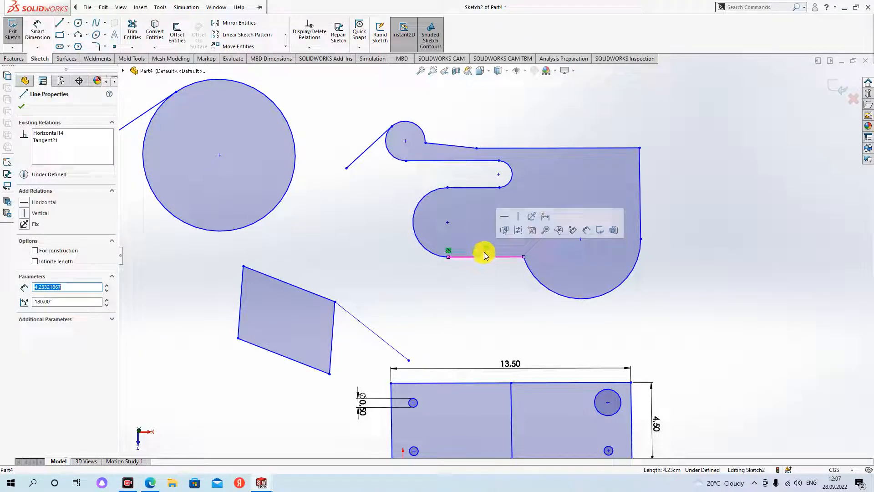
drag(450, 257, 474, 246)
click(488, 289)
Step: Add a horizontal relation between the two endpoints of the profile's large bottom arc and test it at the left endpoint
click(521, 246)
ctrl+click(643, 242)
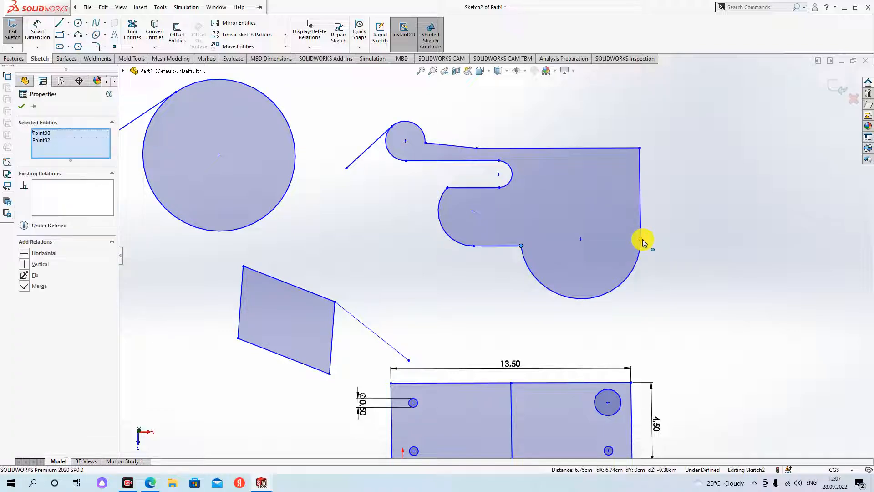
click(26, 254)
click(409, 282)
mouse_move(521, 246)
mouse_down()
mouse_move(581, 253)
mouse_move(552, 289)
mouse_move(521, 246)
mouse_up()
click(526, 314)
scroll(523, 220, up, 4)
scroll(516, 221, down, 2)
scroll(512, 235, up, 3)
scroll(492, 319, down, 3)
scroll(482, 245, up, 2)
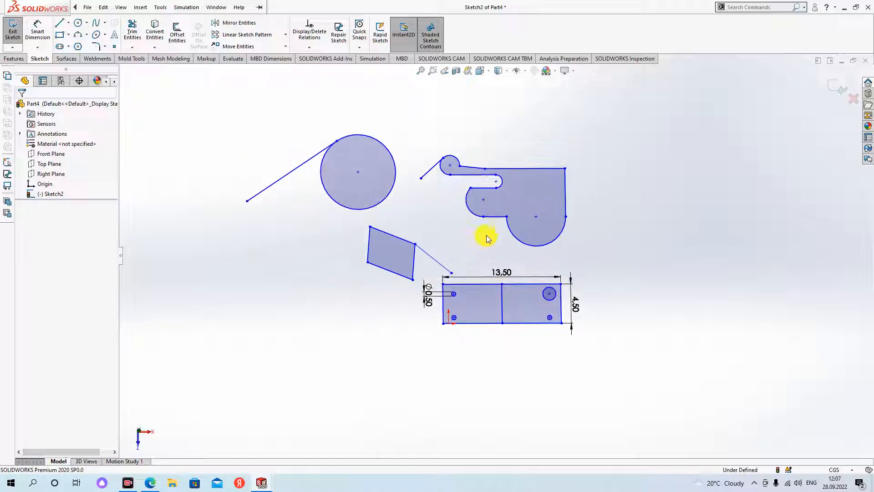
scroll(455, 232, down, 2)
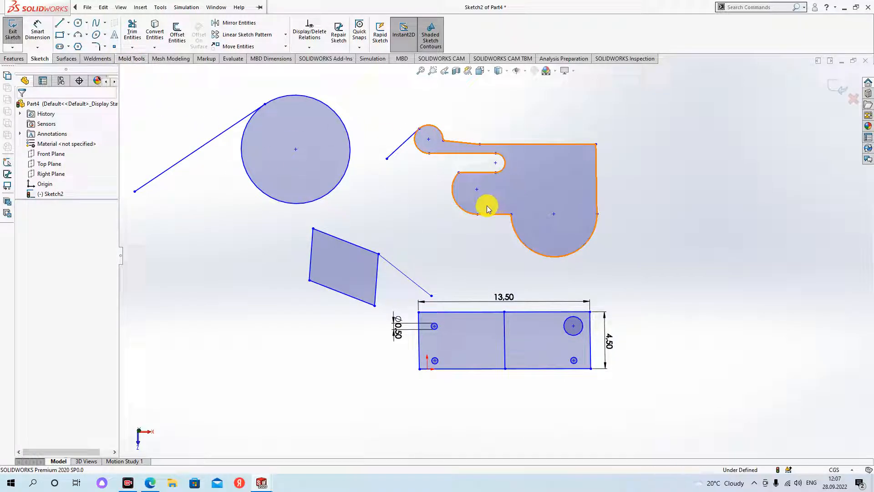